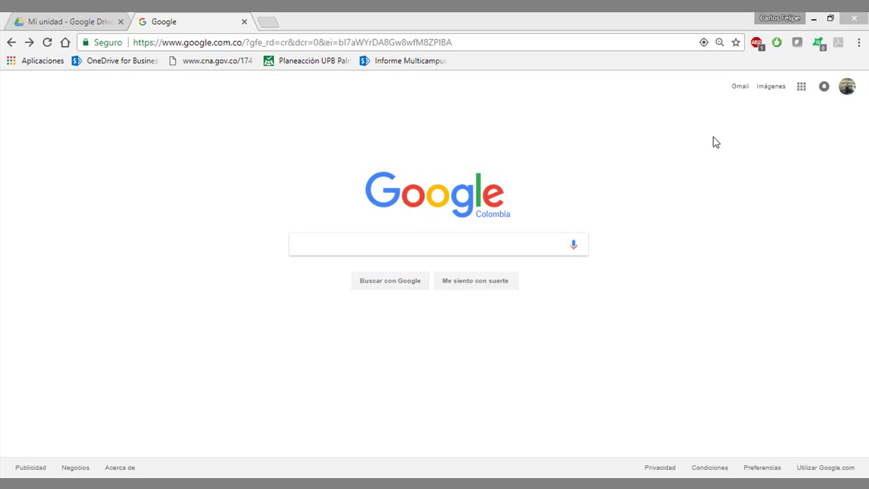
- Search Google for "encuestas google"
{"action": "left_click", "coordinate": [467, 244]}
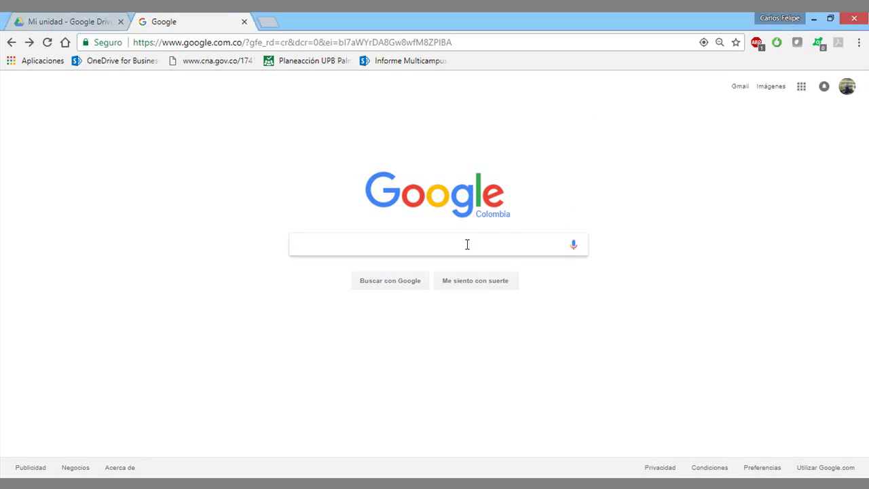
{"action": "type", "text": "encuesta"}
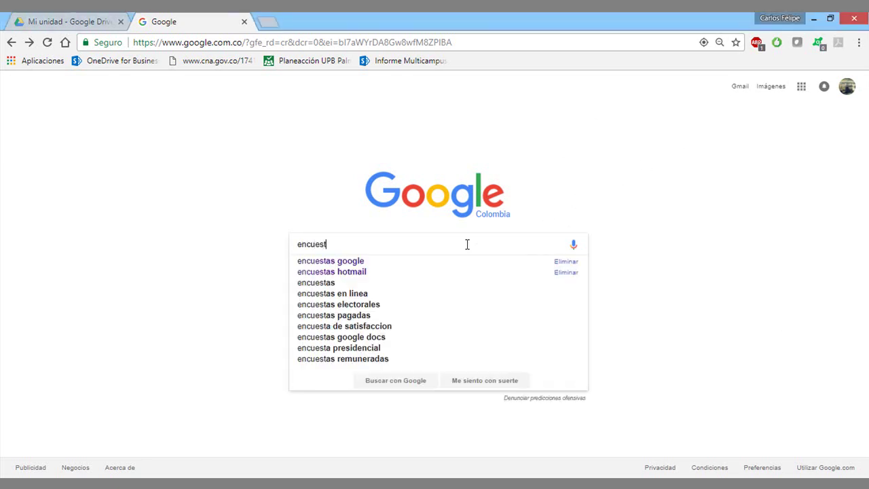
{"action": "key", "text": "Down"}
{"action": "key", "text": "Return"}
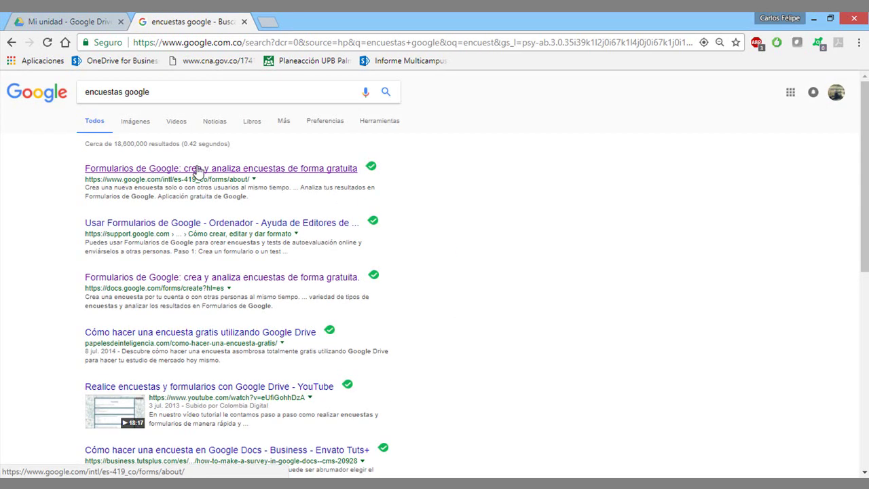
- Go to Formularios de Google through the first search result and create a new blank form
{"action": "left_click", "coordinate": [197, 170]}
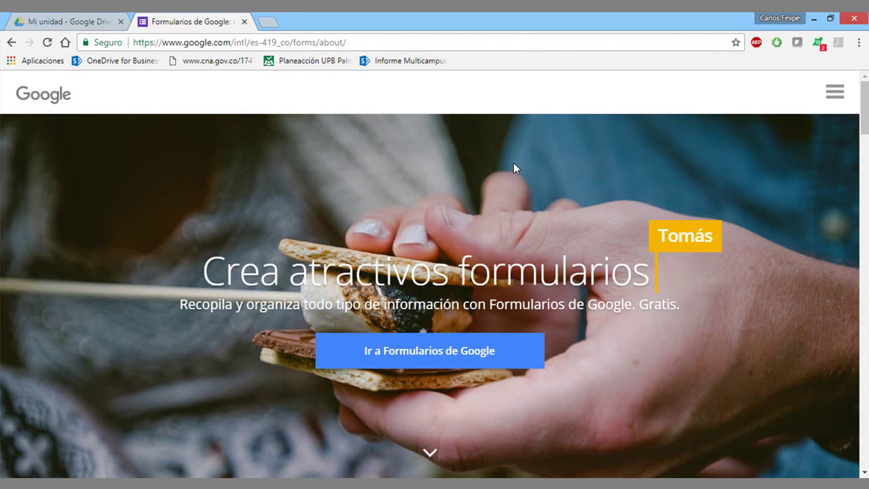
{"action": "left_click", "coordinate": [444, 359]}
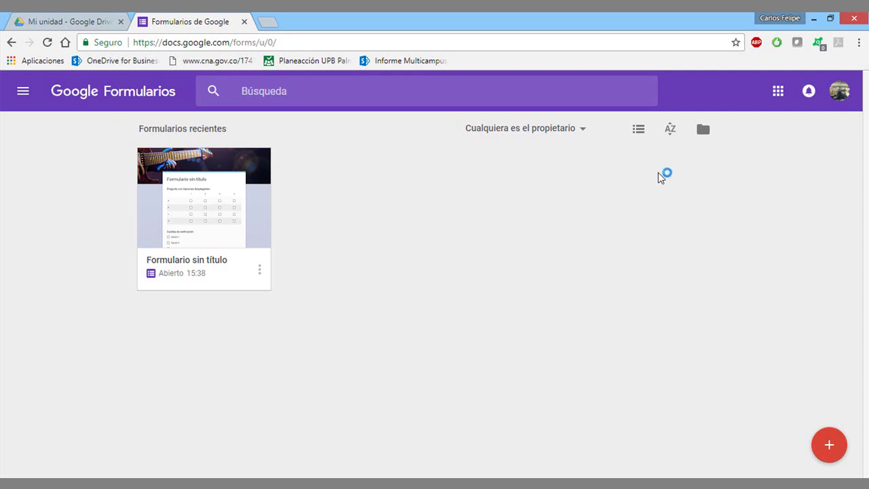
{"action": "left_click", "coordinate": [829, 447]}
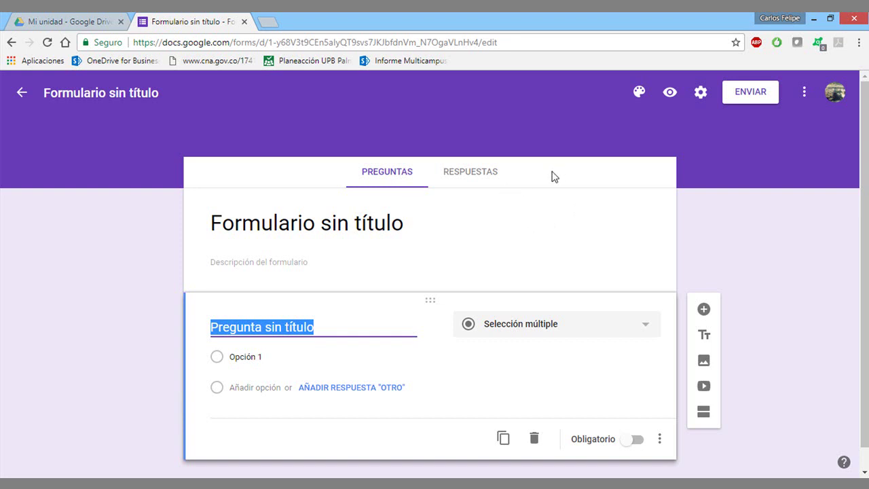
- Set the form's title to "Formulario de prueba"
{"action": "left_click", "coordinate": [297, 226]}
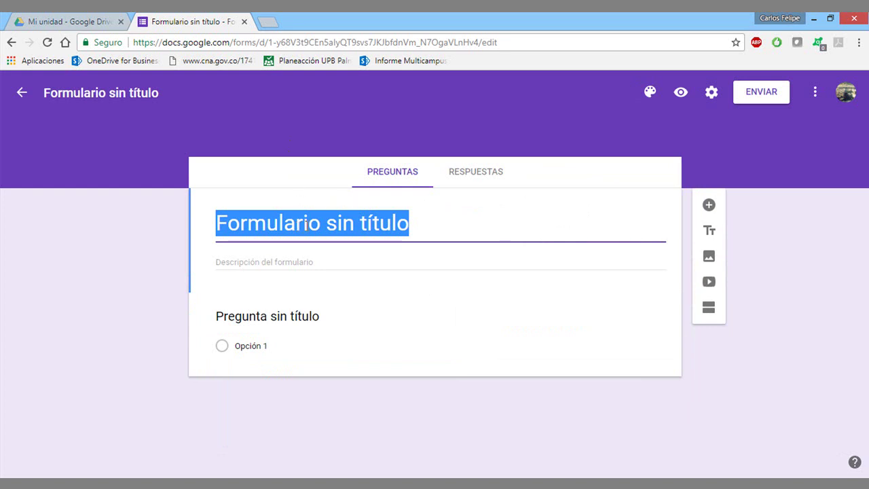
{"action": "left_click", "coordinate": [296, 263]}
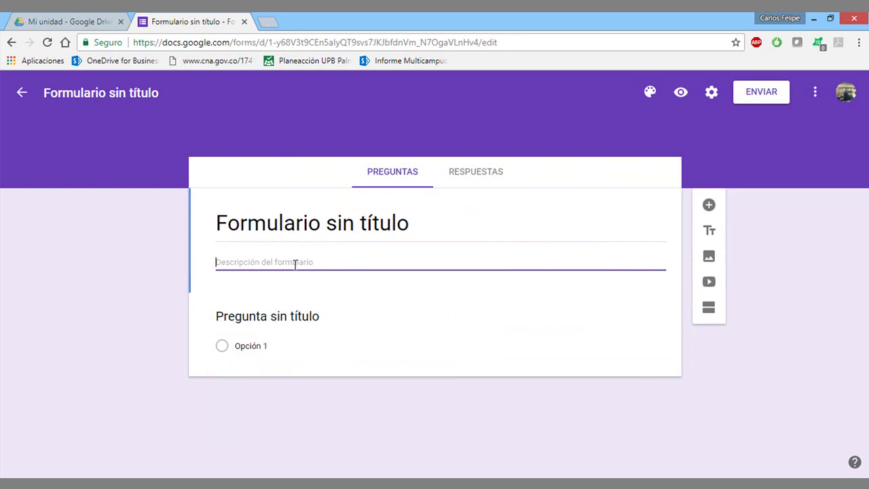
{"action": "key", "text": "shift+Tab"}
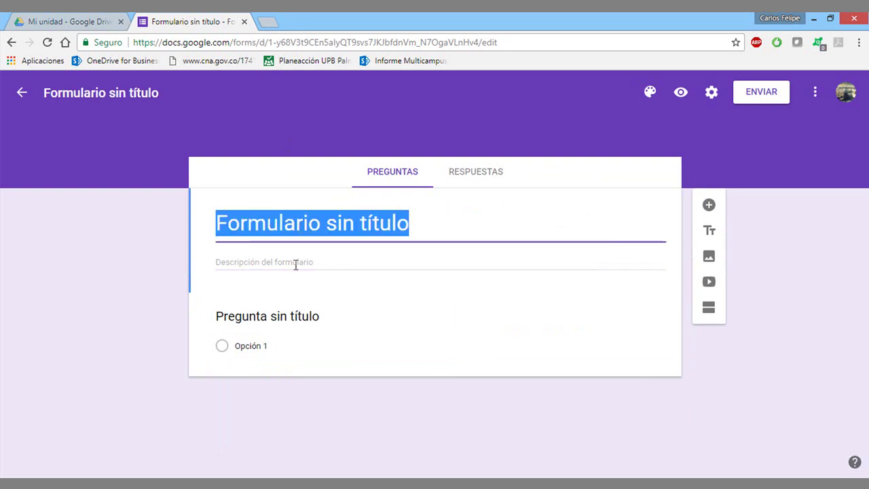
{"action": "type", "text": "F"}
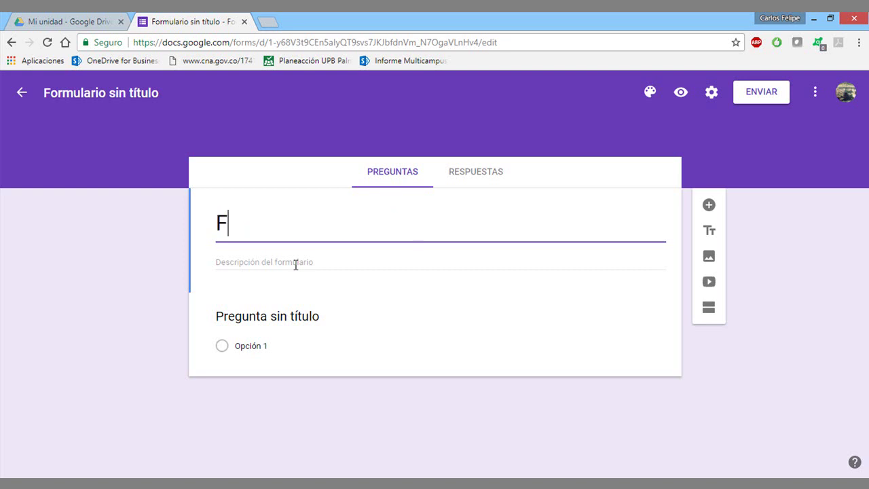
{"action": "type", "text": "ormulario de prueba"}
- Enter the form description "La siguiente es una encuesta de prueba para verificar el funcionamiento de formulario google."
{"action": "left_click", "coordinate": [296, 265]}
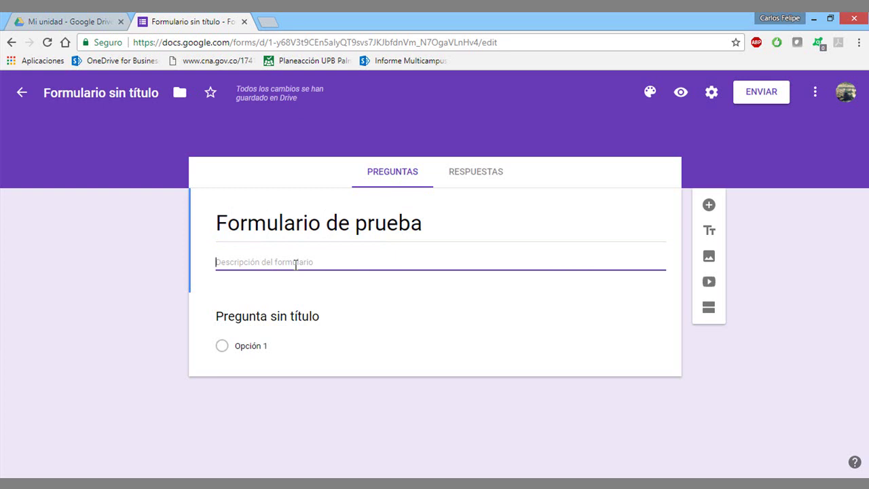
{"action": "type", "text": "La"}
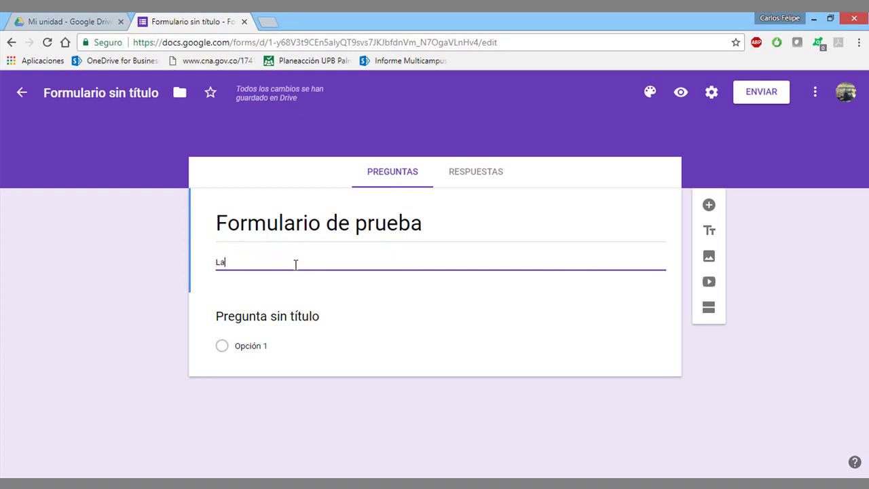
{"action": "type", "text": " siguiente es una enc"}
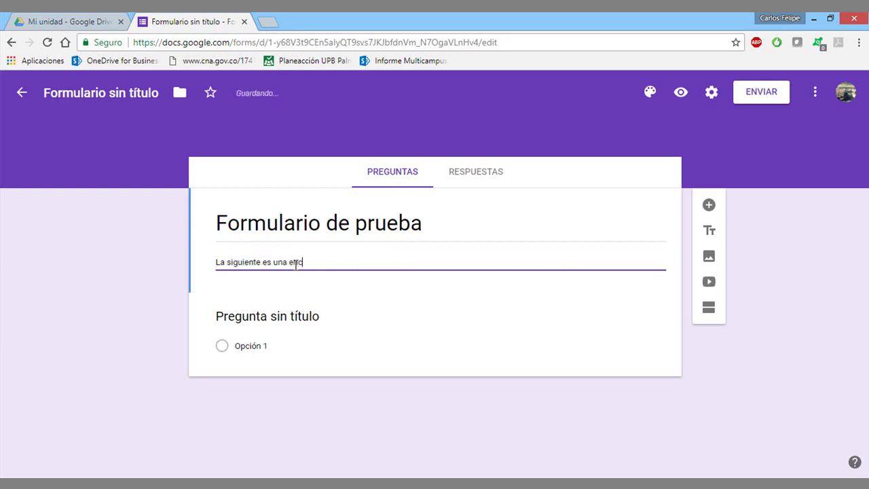
{"action": "type", "text": "uesta de prueb"}
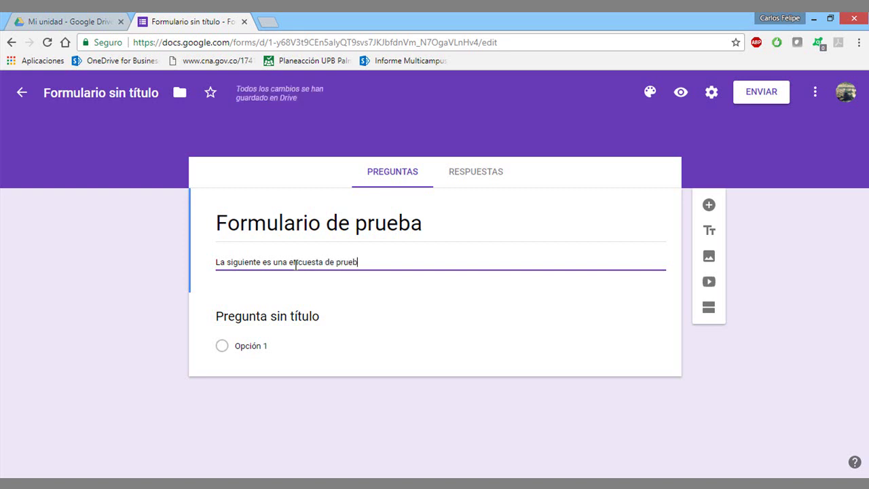
{"action": "type", "text": "a para veri"}
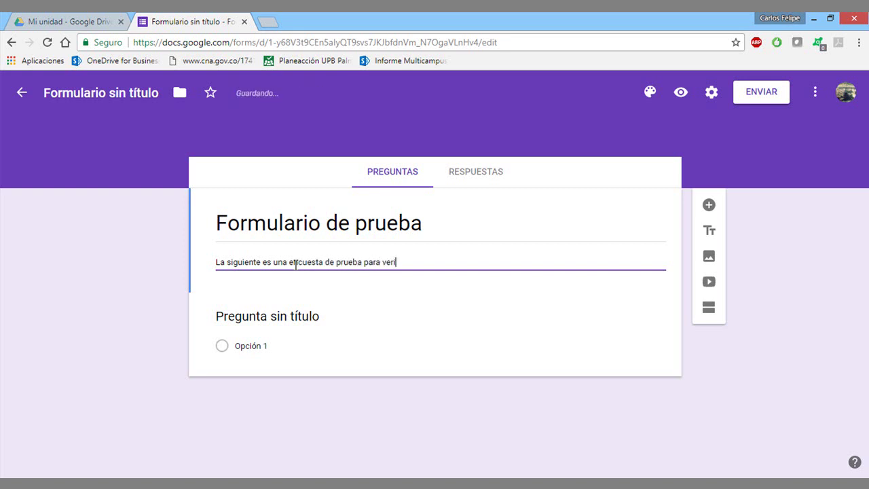
{"action": "type", "text": "ficar el funcio"}
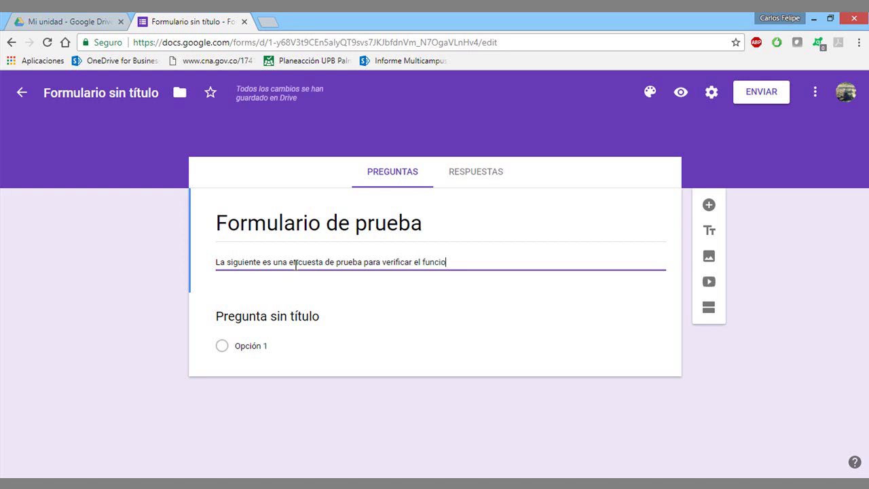
{"action": "type", "text": "namiento de formulario"}
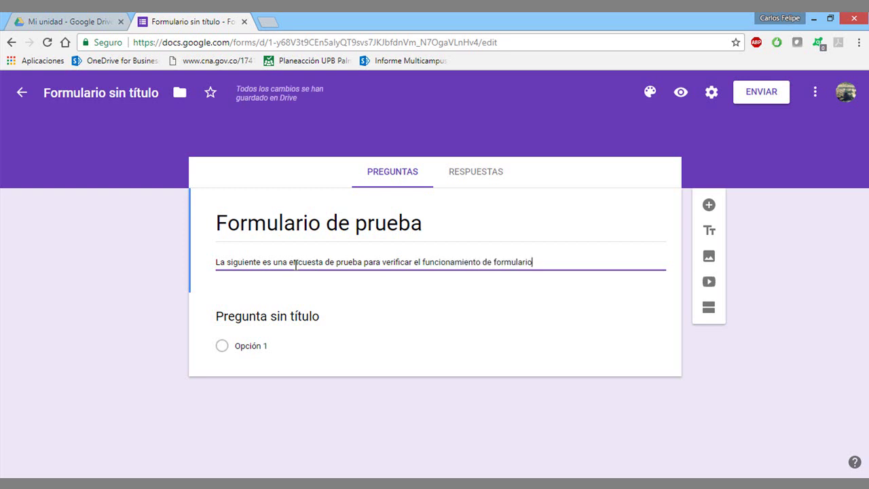
{"action": "type", "text": " google."}
{"action": "key", "text": "Return"}
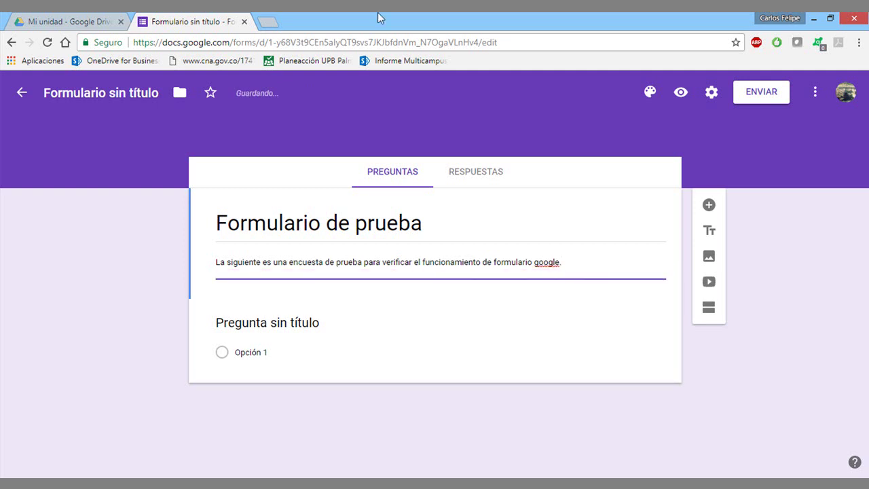
{"action": "left_click", "coordinate": [554, 198]}
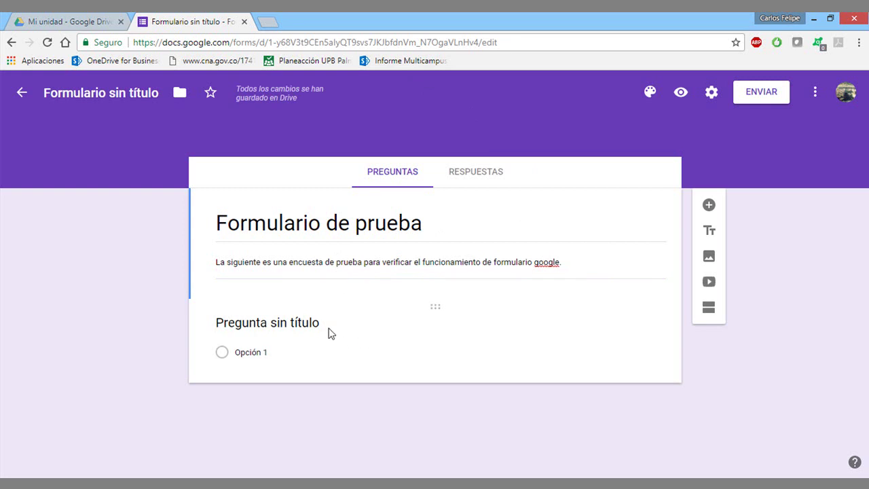
- Title the untitled question "Pregunta 1" and set its type to Selección múltiple
{"action": "left_click", "coordinate": [315, 325]}
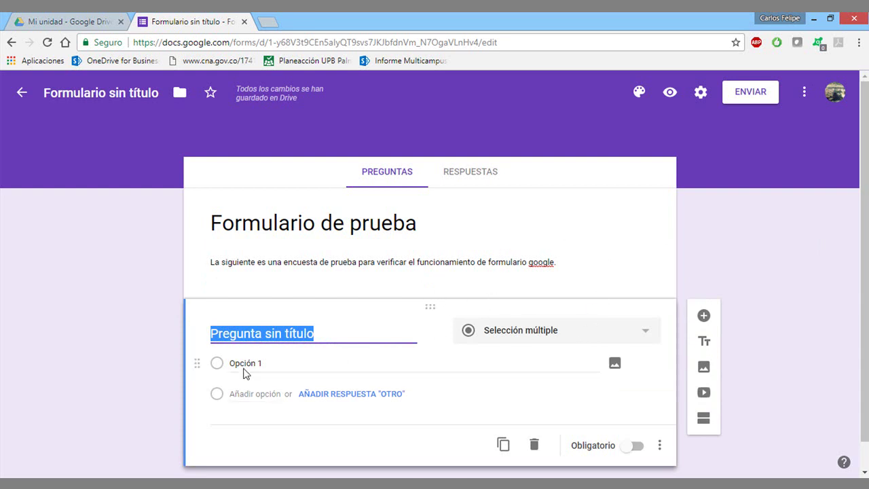
{"action": "left_click", "coordinate": [554, 333]}
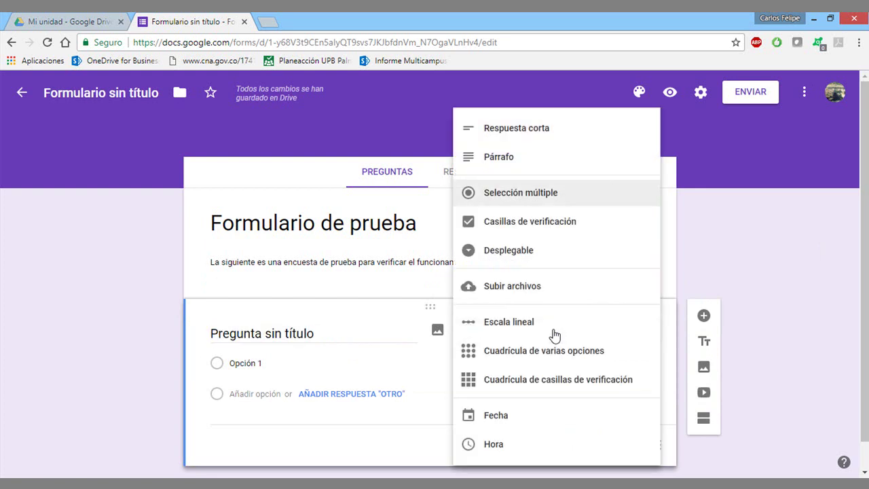
{"action": "left_click", "coordinate": [377, 324]}
{"action": "left_click", "coordinate": [305, 336]}
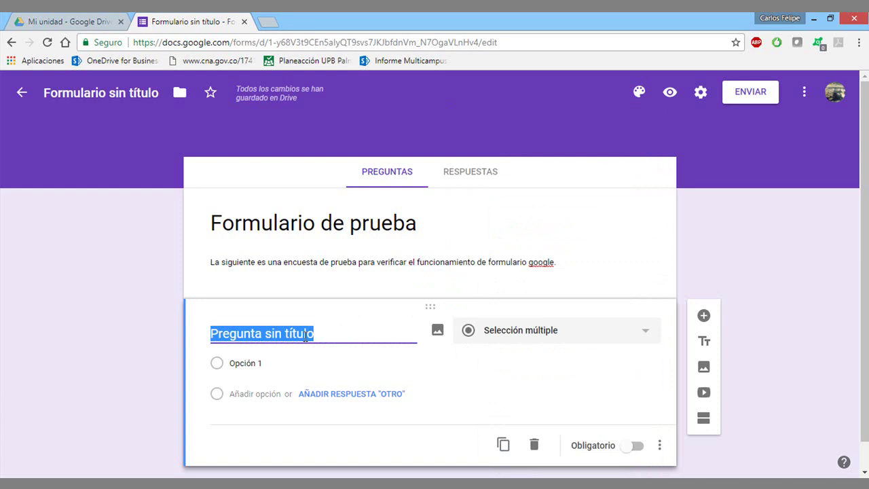
{"action": "type", "text": "Preng"}
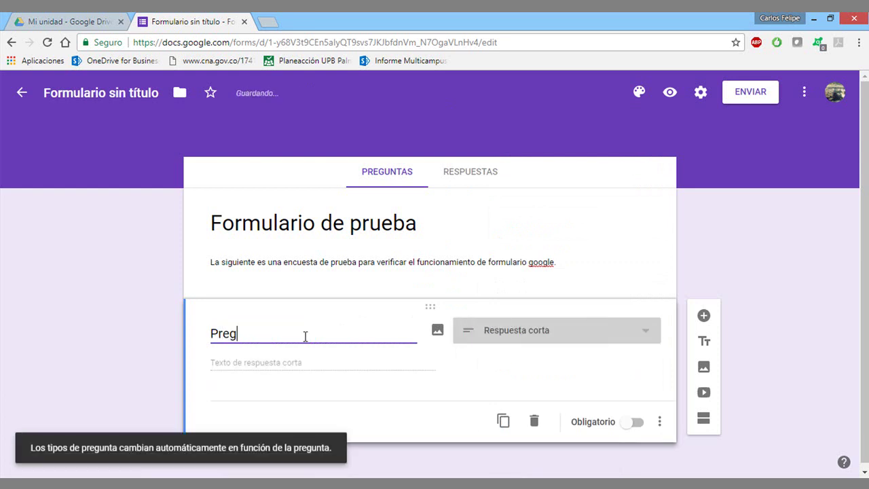
{"action": "key", "text": "BackSpace"}
{"action": "key", "text": "BackSpace"}
{"action": "type", "text": "gunta 1"}
{"action": "key", "text": "Tab"}
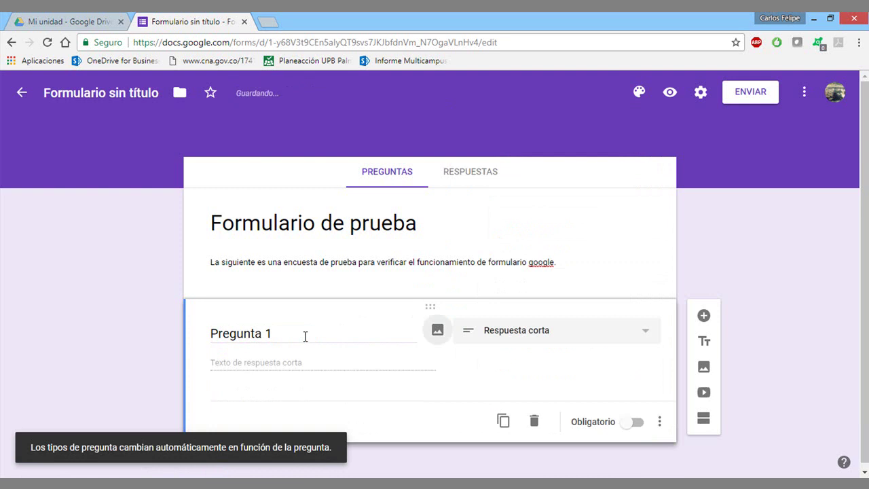
{"action": "left_click", "coordinate": [563, 333]}
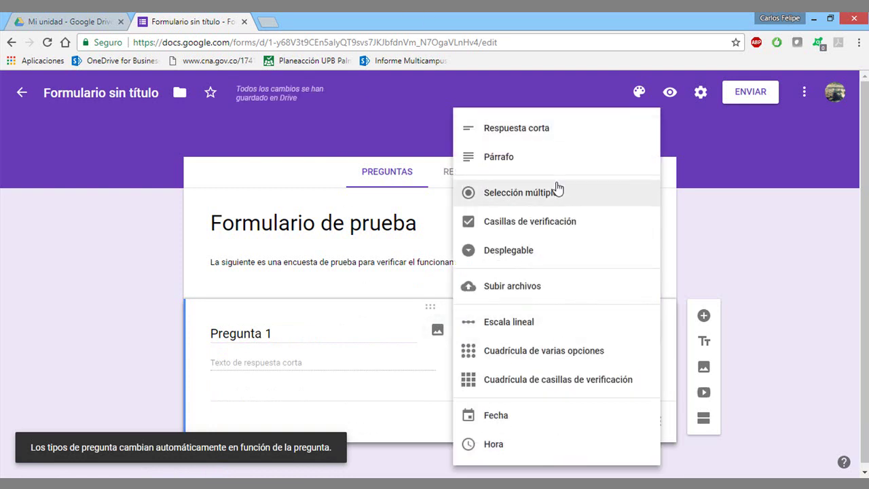
{"action": "left_click", "coordinate": [566, 198]}
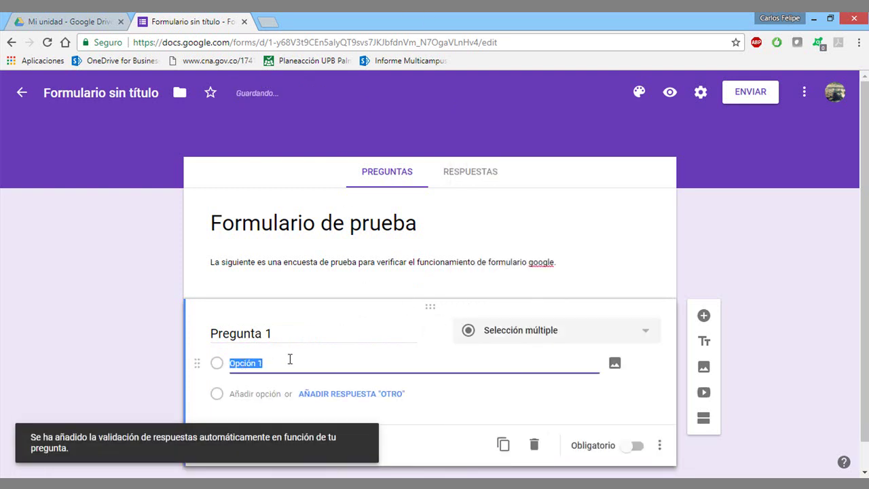
- Add the answers Opción 2, Opción 3 and Opción 4 plus an "Otra" answer to Pregunta 1
{"action": "scroll", "coordinate": [304, 360], "scroll_direction": "down", "scroll_amount": 1}
{"action": "triple_click", "coordinate": [262, 333]}
{"action": "left_click", "coordinate": [262, 364]}
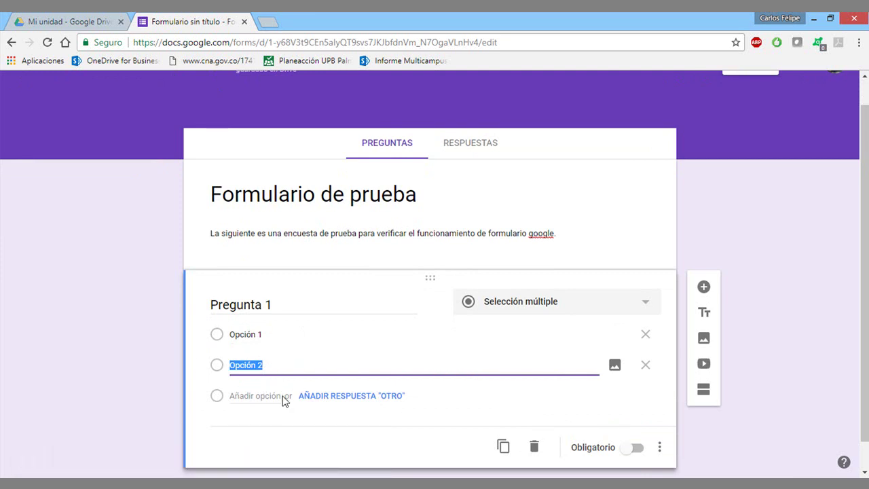
{"action": "left_click", "coordinate": [262, 396]}
{"action": "left_click", "coordinate": [255, 425]}
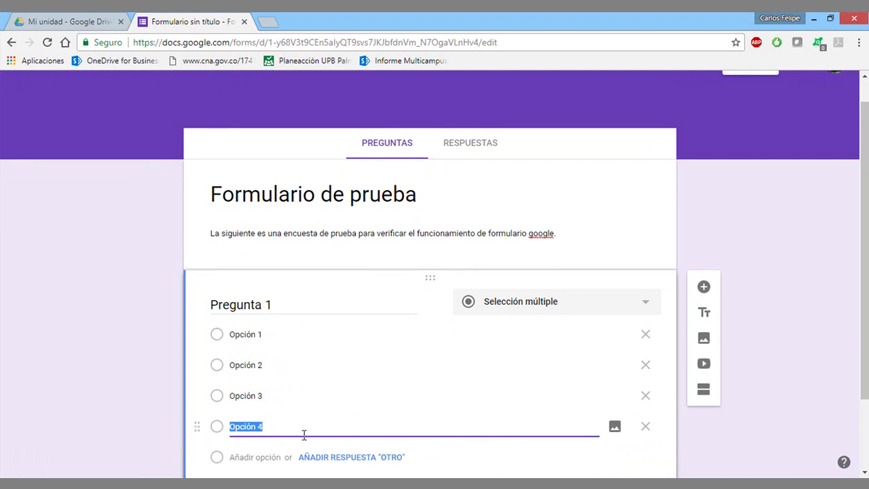
{"action": "left_click", "coordinate": [368, 458]}
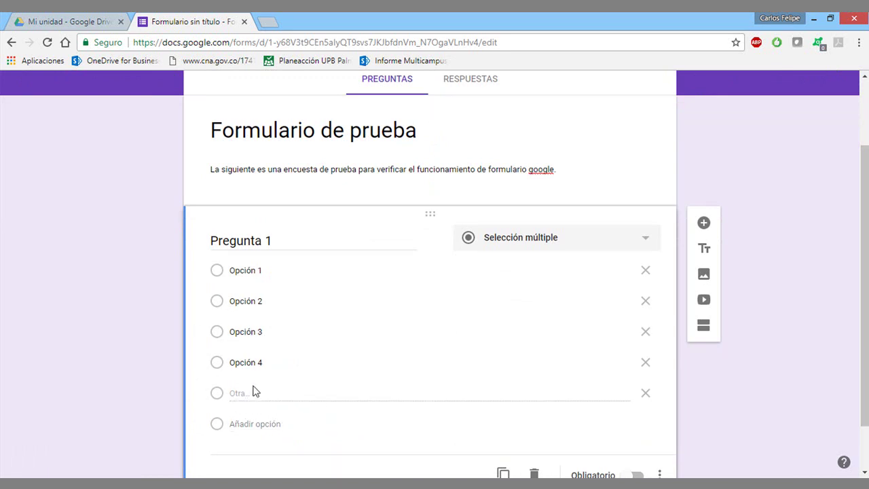
- Duplicate Pregunta 1 with its answers and retitle the copy "Pregunta 2..."
{"action": "scroll", "coordinate": [285, 264], "scroll_direction": "down", "scroll_amount": 1}
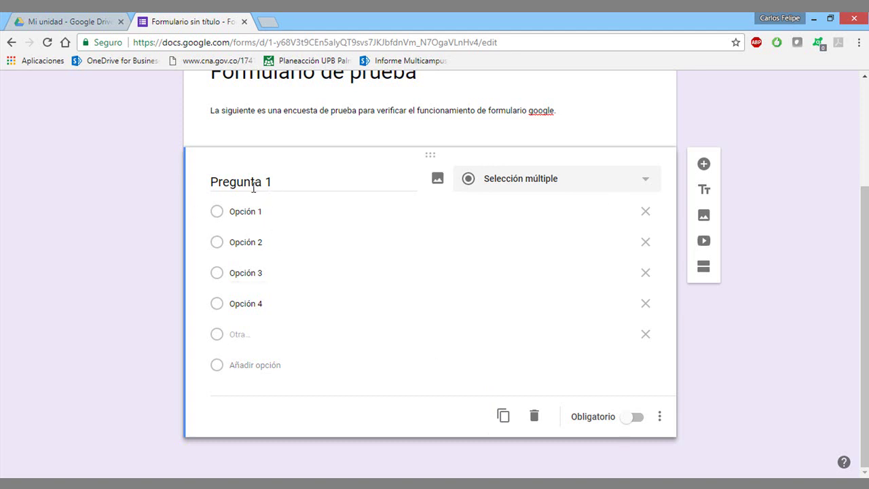
{"action": "left_click", "coordinate": [504, 416]}
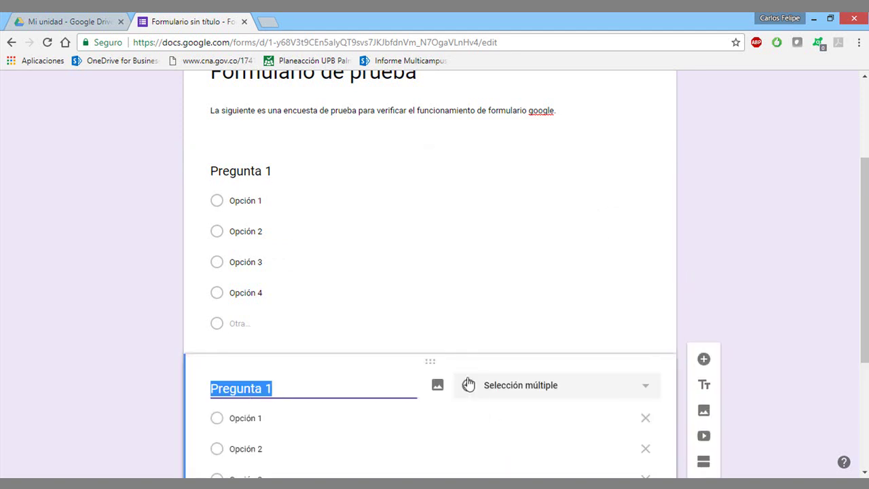
{"action": "scroll", "coordinate": [330, 264], "scroll_direction": "up", "scroll_amount": 2}
{"action": "scroll", "coordinate": [326, 289], "scroll_direction": "down", "scroll_amount": 3}
{"action": "scroll", "coordinate": [337, 288], "scroll_direction": "up", "scroll_amount": 2}
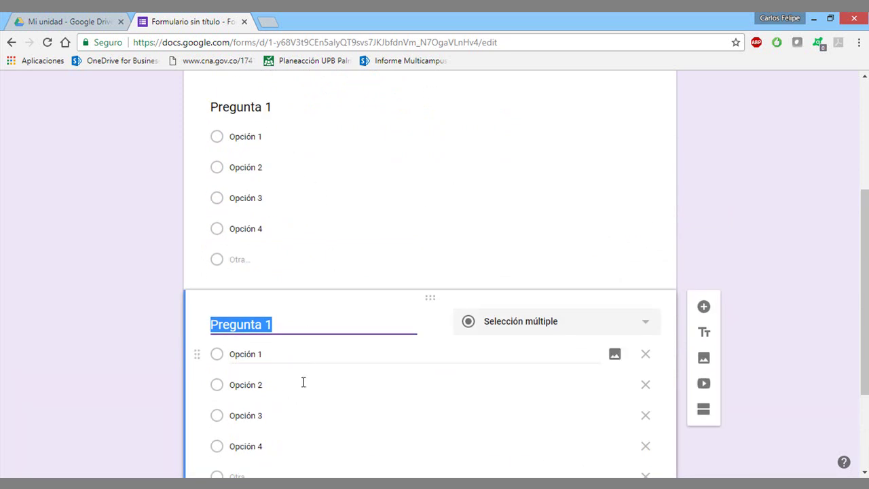
{"action": "scroll", "coordinate": [315, 390], "scroll_direction": "down", "scroll_amount": 1}
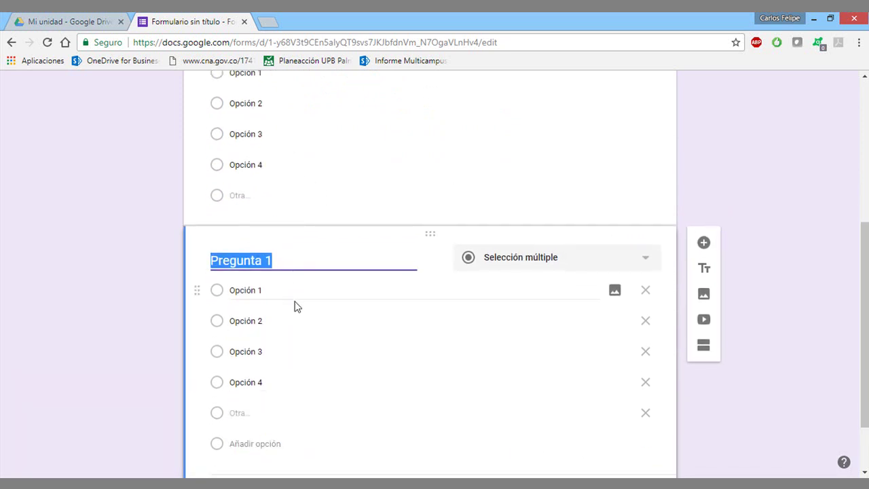
{"action": "left_click", "coordinate": [291, 260]}
{"action": "key", "text": "BackSpace"}
{"action": "type", "text": "2..."}
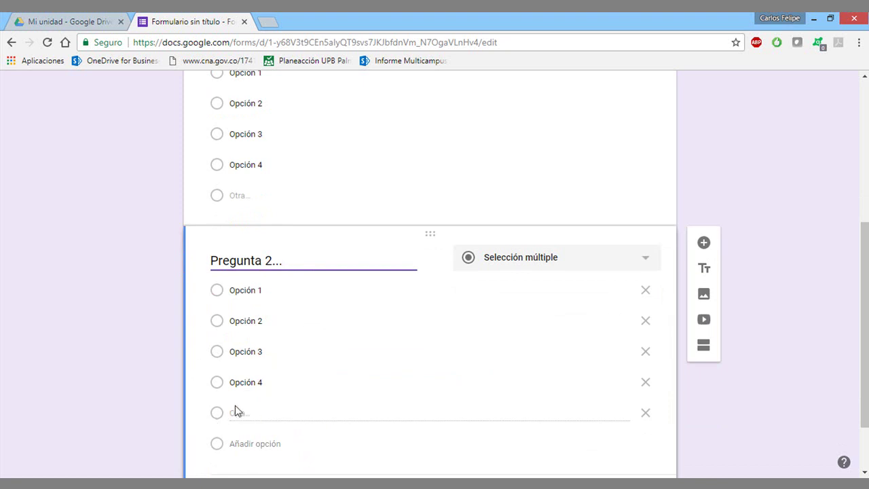
{"action": "scroll", "coordinate": [447, 190], "scroll_direction": "up", "scroll_amount": 2}
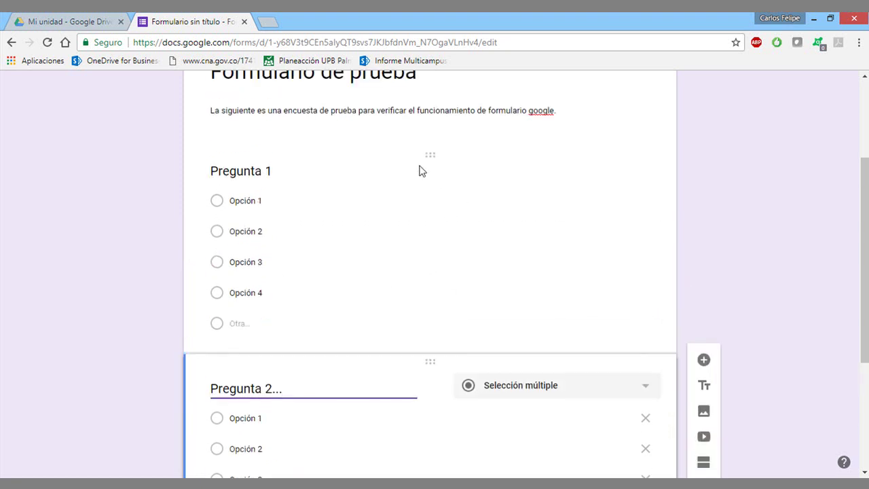
- Delete the original Pregunta 1 from the form
{"action": "left_click", "coordinate": [382, 154]}
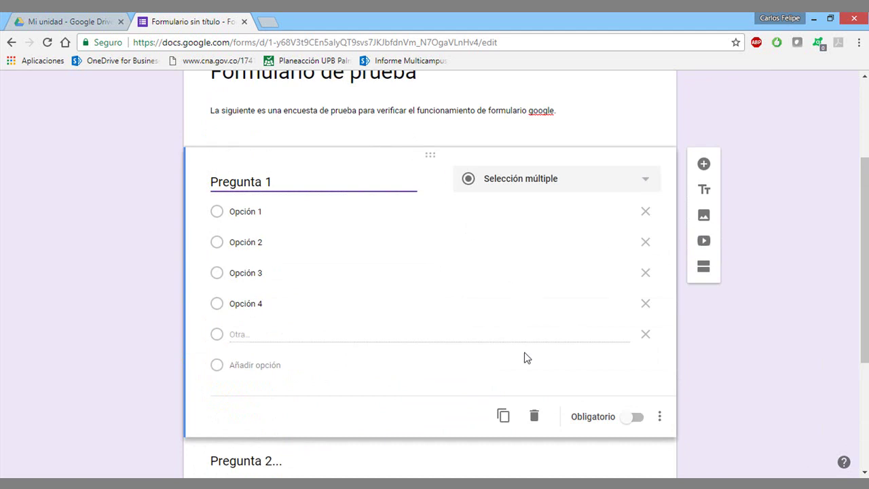
{"action": "left_click", "coordinate": [535, 416]}
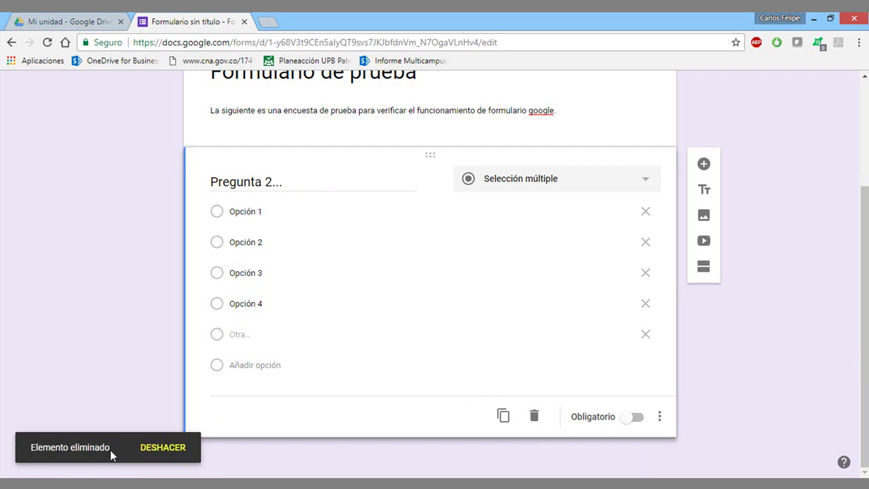
{"action": "scroll", "coordinate": [146, 451], "scroll_direction": "up", "scroll_amount": 1}
{"action": "scroll", "coordinate": [155, 456], "scroll_direction": "down", "scroll_amount": 1}
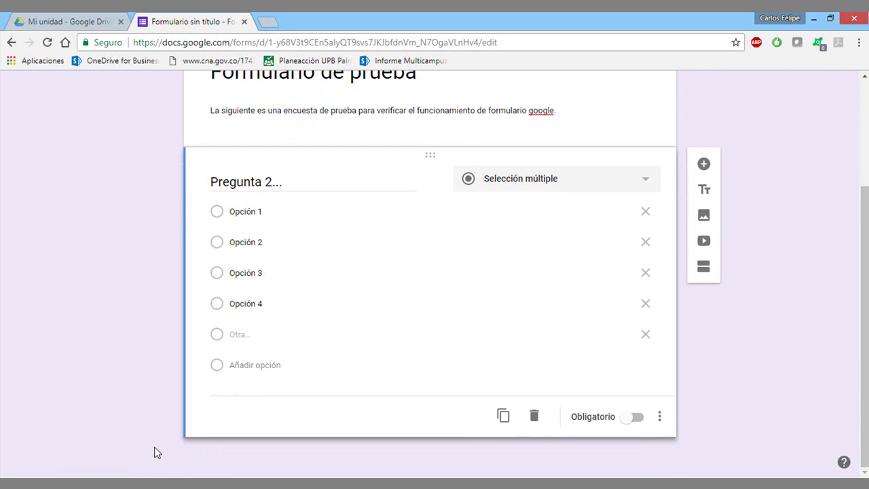
{"action": "scroll", "coordinate": [231, 353], "scroll_direction": "up", "scroll_amount": 1}
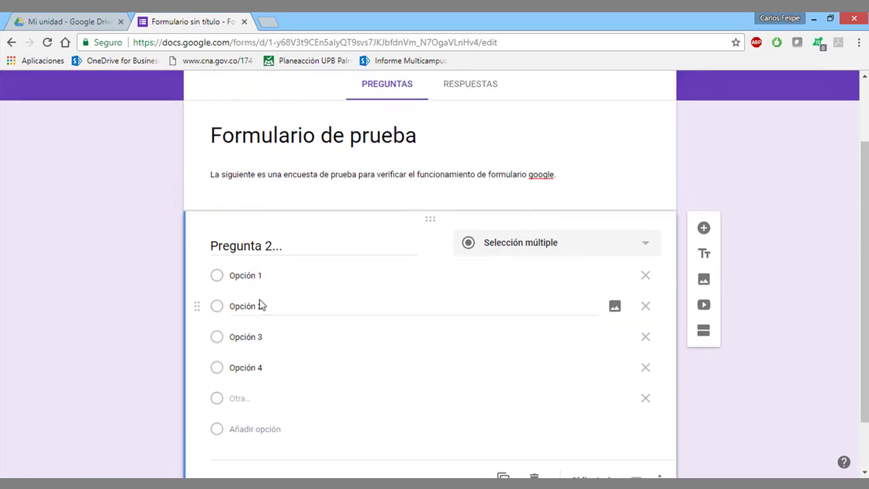
- Retitle the remaining question as "Pregunta 1"
{"action": "left_click", "coordinate": [272, 248]}
{"action": "left_click", "coordinate": [302, 246]}
{"action": "key", "text": "BackSpace"}
{"action": "key", "text": "BackSpace"}
{"action": "key", "text": "BackSpace"}
{"action": "key", "text": "BackSpace"}
{"action": "type", "text": "1"}
{"action": "scroll", "coordinate": [309, 268], "scroll_direction": "down", "scroll_amount": 1}
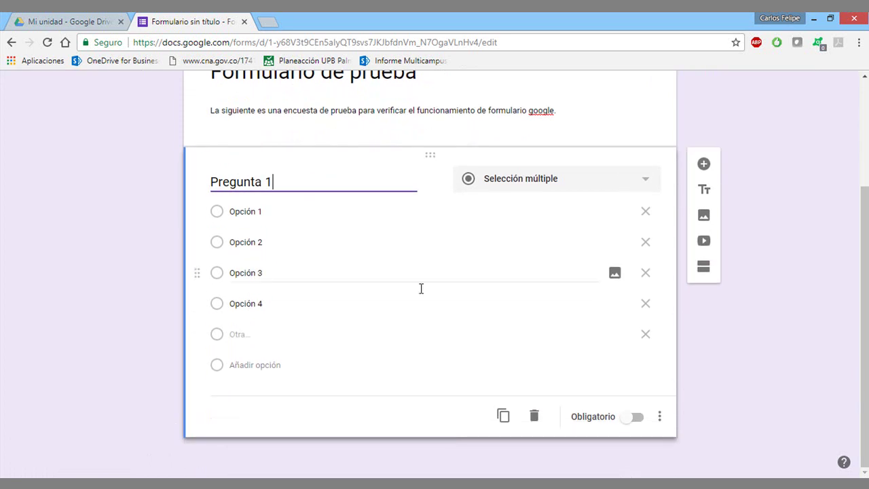
- Duplicate Pregunta 1 with its answers and retitle the copy "Pregunta 2"
{"action": "left_click", "coordinate": [503, 415]}
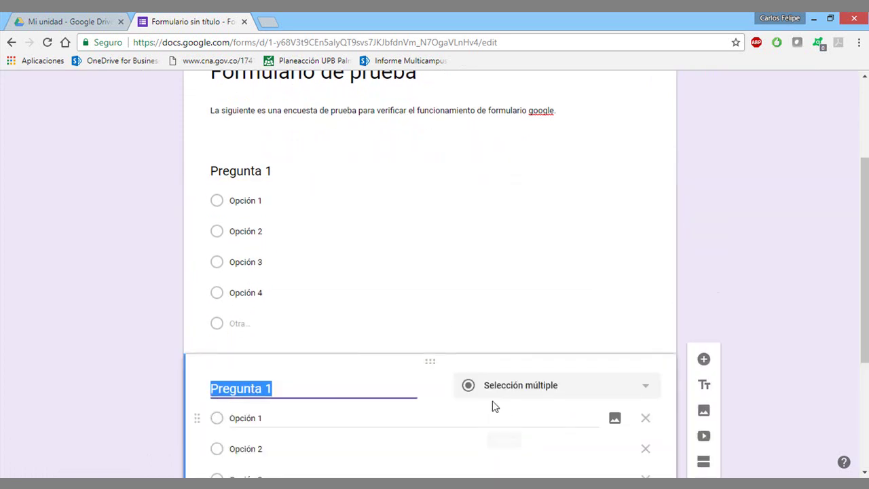
{"action": "left_click", "coordinate": [306, 384]}
{"action": "key", "text": "BackSpace"}
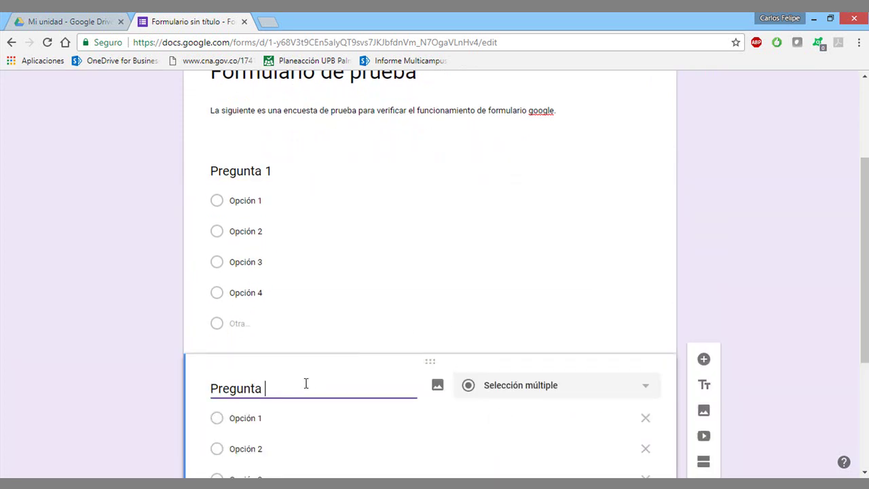
{"action": "type", "text": "2"}
{"action": "scroll", "coordinate": [466, 380], "scroll_direction": "down", "scroll_amount": 3}
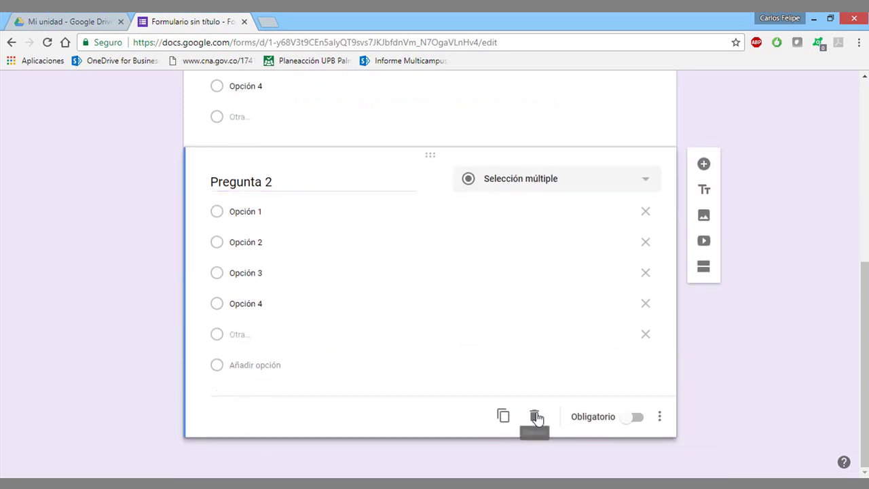
- Delete Pregunta 2 and undo the deletion
{"action": "left_click", "coordinate": [536, 417]}
{"action": "left_click", "coordinate": [161, 452]}
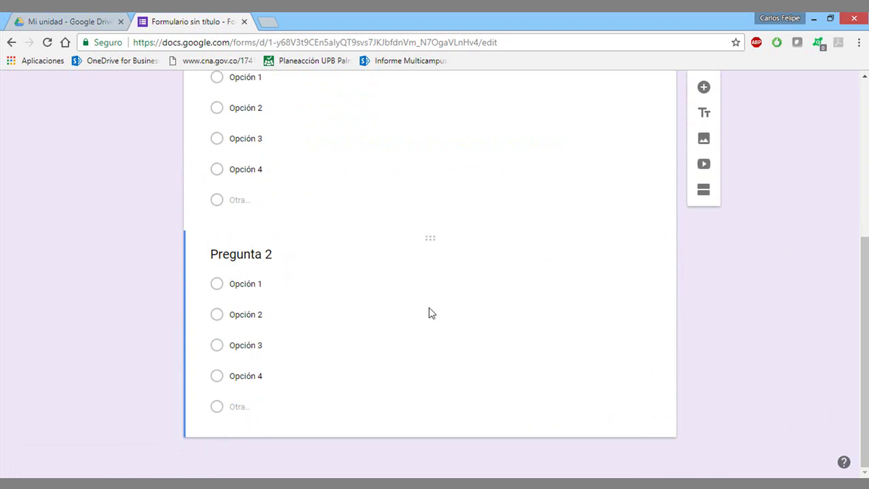
- Mark both Pregunta 1 and Pregunta 2 as required (Obligatorio)
{"action": "scroll", "coordinate": [429, 308], "scroll_direction": "up", "scroll_amount": 1}
{"action": "left_click", "coordinate": [451, 113]}
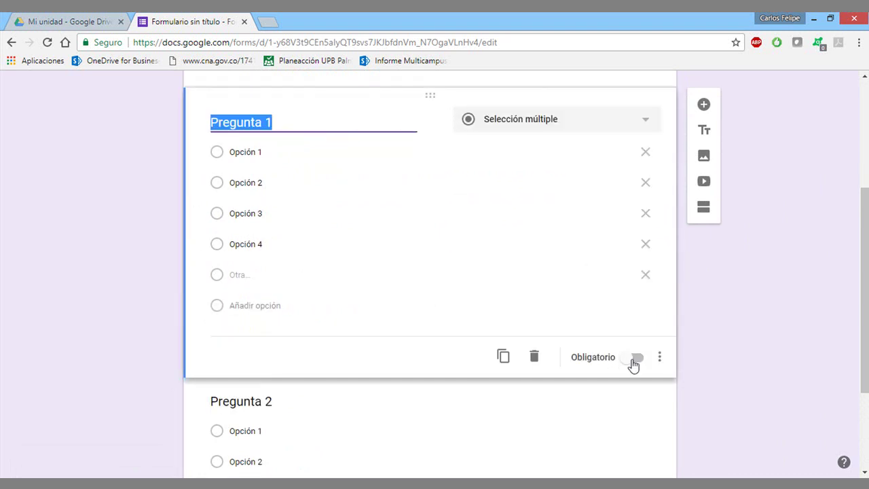
{"action": "left_click", "coordinate": [602, 362]}
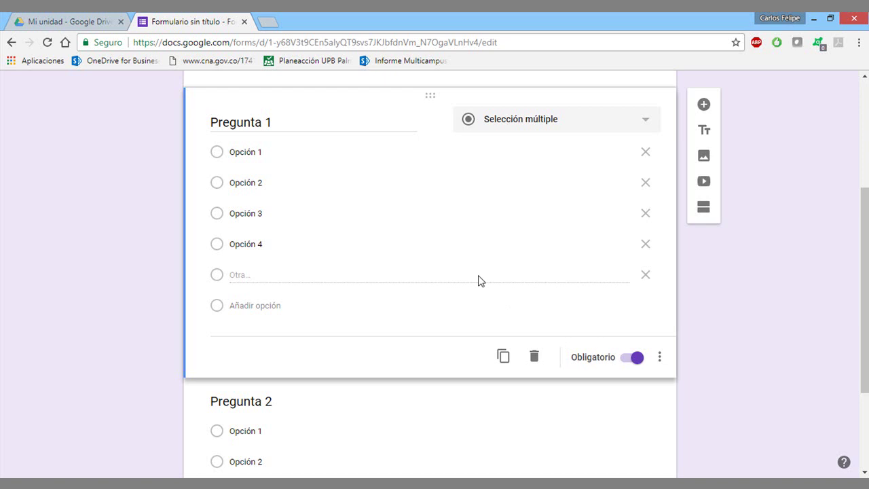
{"action": "left_click", "coordinate": [633, 357]}
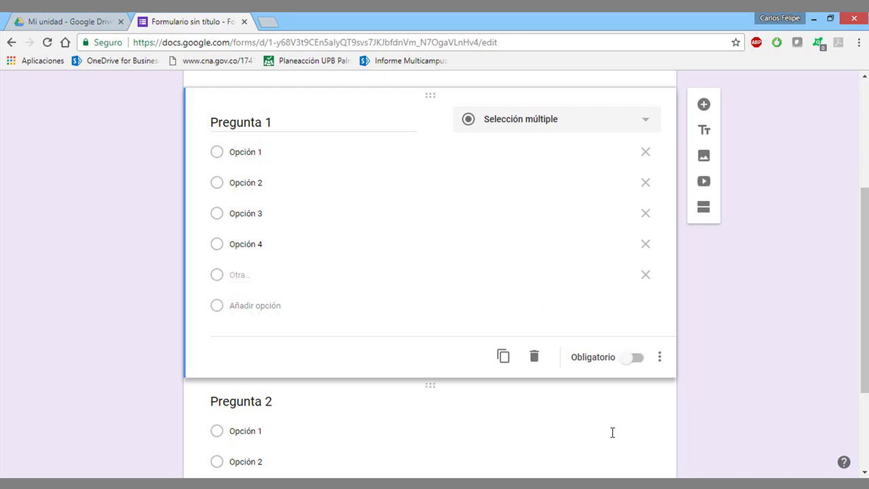
{"action": "left_click", "coordinate": [635, 357]}
{"action": "scroll", "coordinate": [635, 357], "scroll_direction": "down", "scroll_amount": 2}
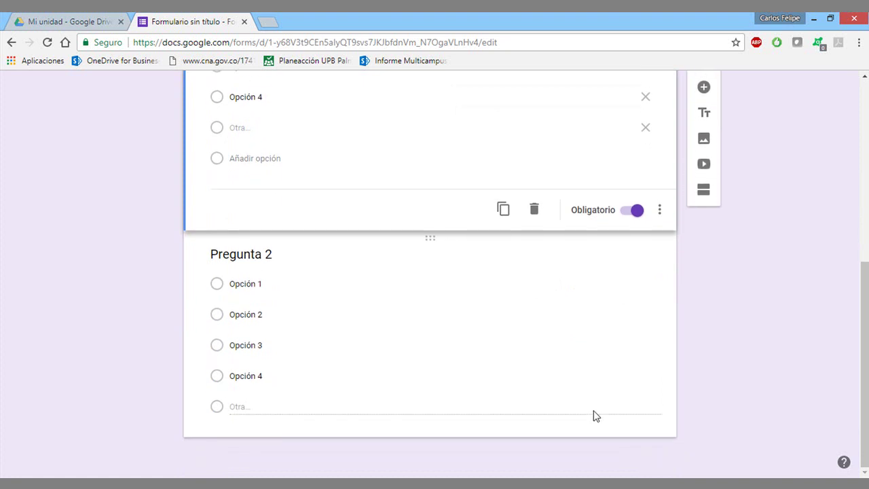
{"action": "left_click", "coordinate": [638, 425]}
{"action": "left_click", "coordinate": [630, 418]}
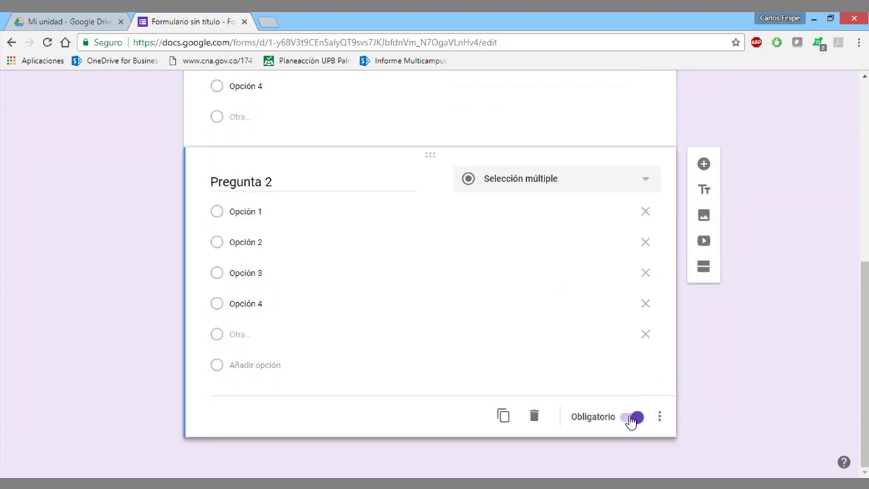
{"action": "scroll", "coordinate": [605, 200], "scroll_direction": "up", "scroll_amount": 5}
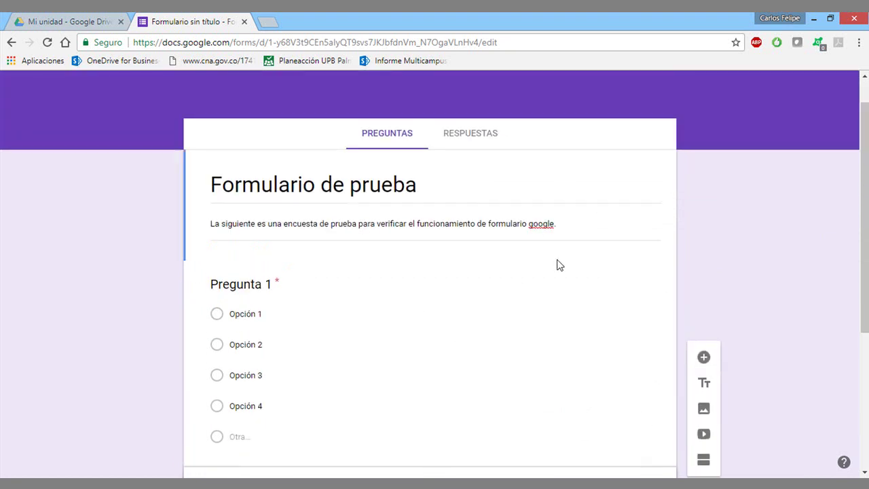
{"action": "left_click", "coordinate": [557, 262]}
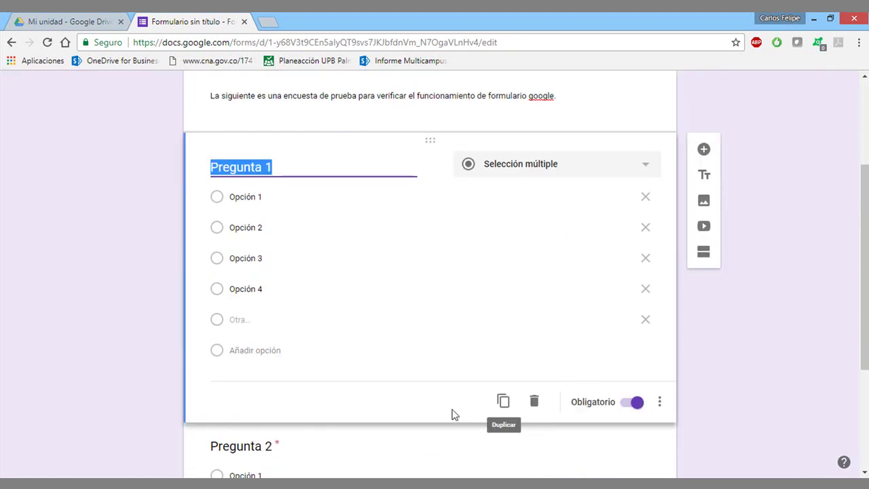
{"action": "scroll", "coordinate": [423, 305], "scroll_direction": "down", "scroll_amount": 1}
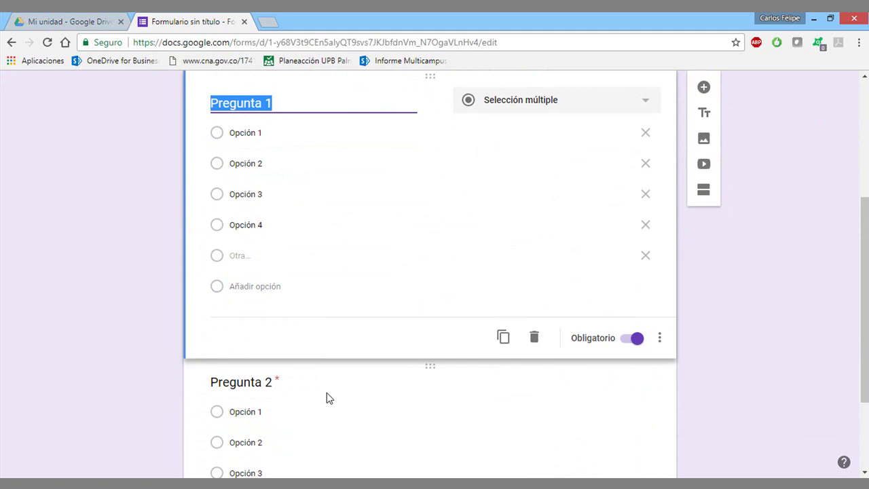
{"action": "scroll", "coordinate": [326, 392], "scroll_direction": "up", "scroll_amount": 3}
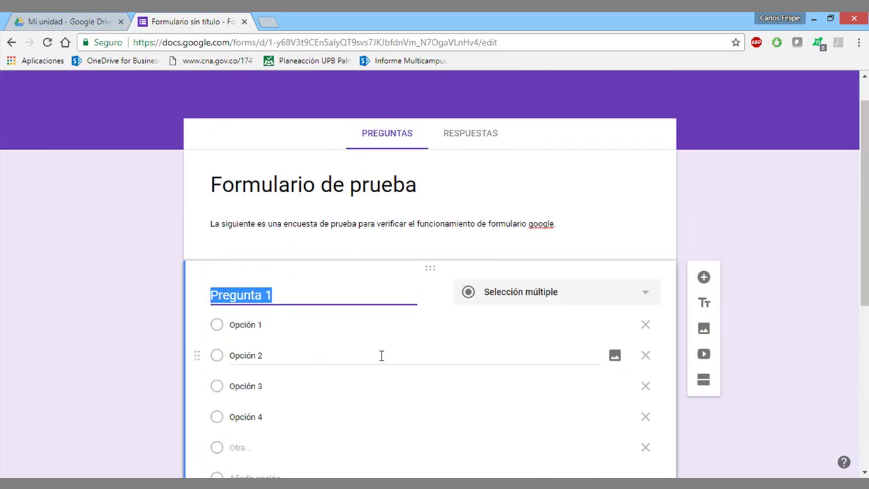
{"action": "scroll", "coordinate": [381, 356], "scroll_direction": "down", "scroll_amount": 5}
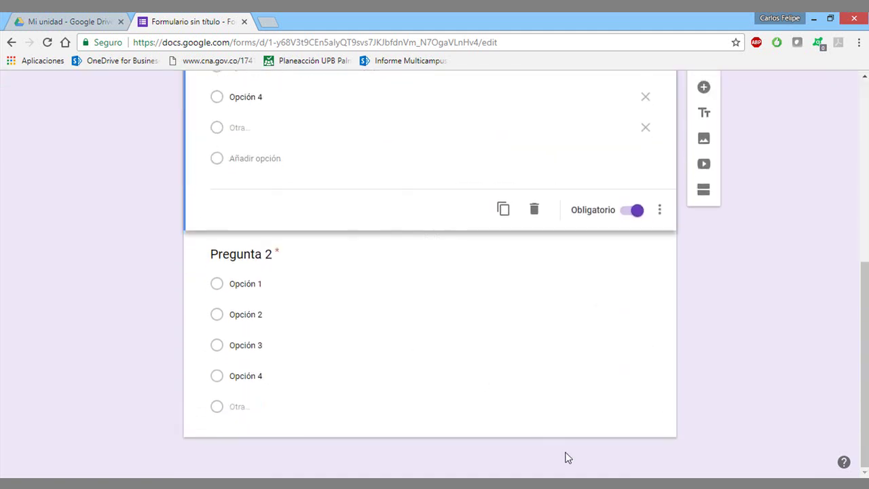
- Add a new question below Pregunta 2 and set its type to Respuesta corta
{"action": "scroll", "coordinate": [718, 346], "scroll_direction": "up", "scroll_amount": 1}
{"action": "left_click", "coordinate": [655, 381]}
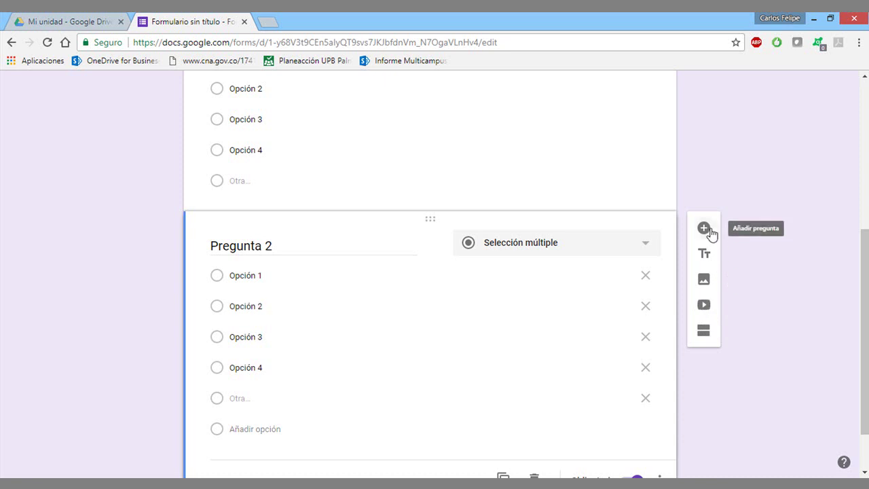
{"action": "left_click", "coordinate": [704, 229]}
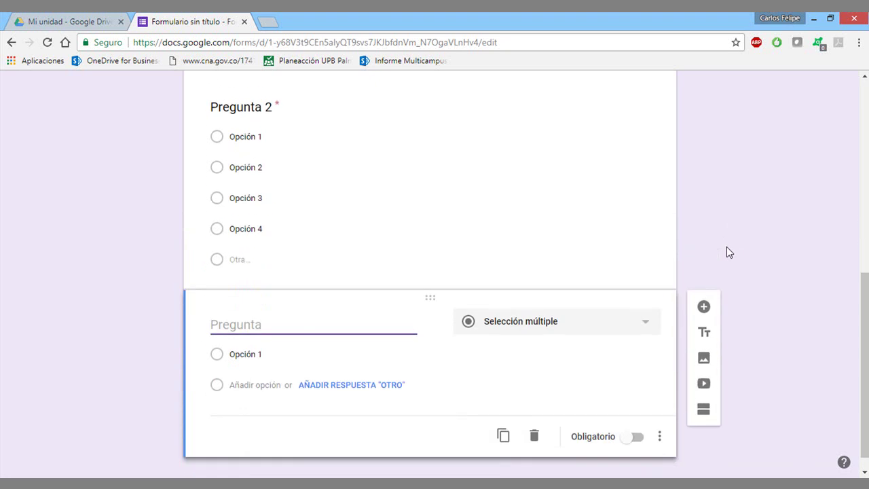
{"action": "left_click", "coordinate": [567, 328]}
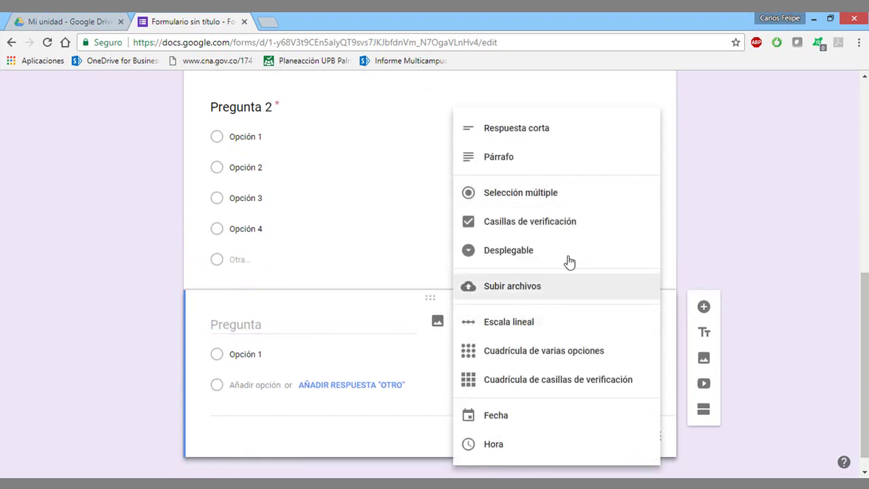
{"action": "left_click", "coordinate": [536, 133]}
- Title the short-answer question "Actividad favorita" and mark it as required
{"action": "left_click", "coordinate": [237, 330]}
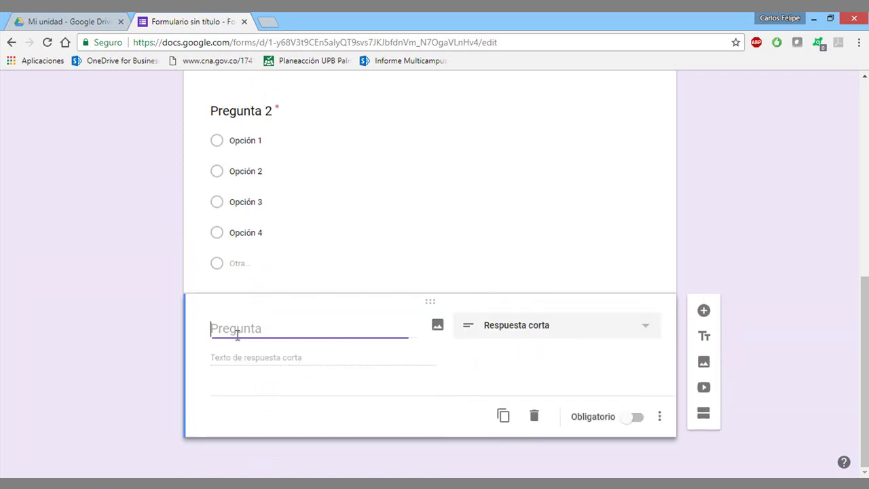
{"action": "type", "text": "Actividad favorita"}
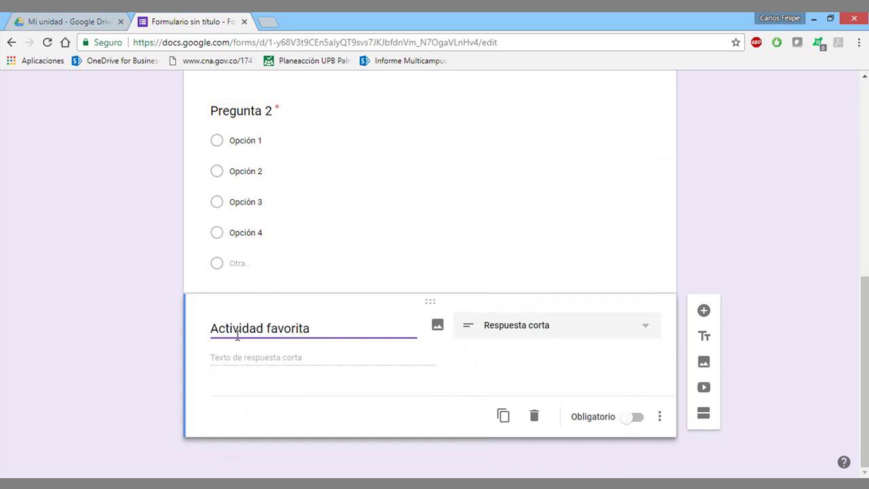
{"action": "left_click", "coordinate": [268, 361]}
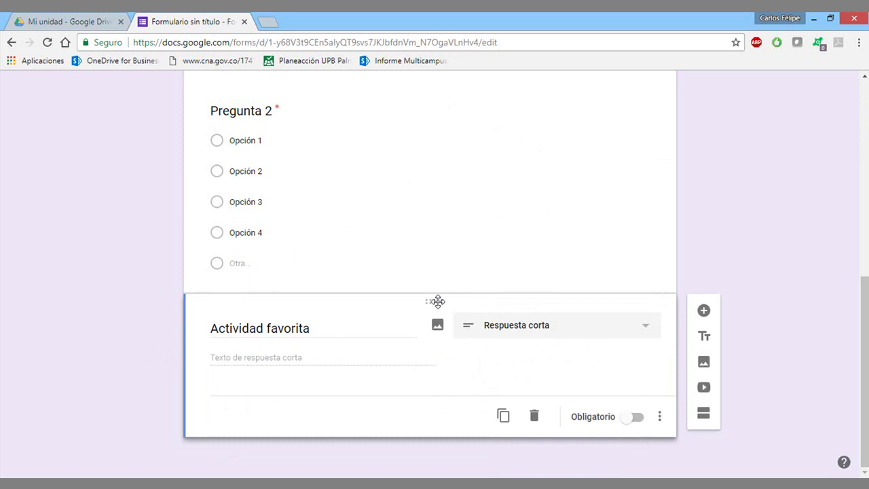
{"action": "left_click", "coordinate": [636, 419]}
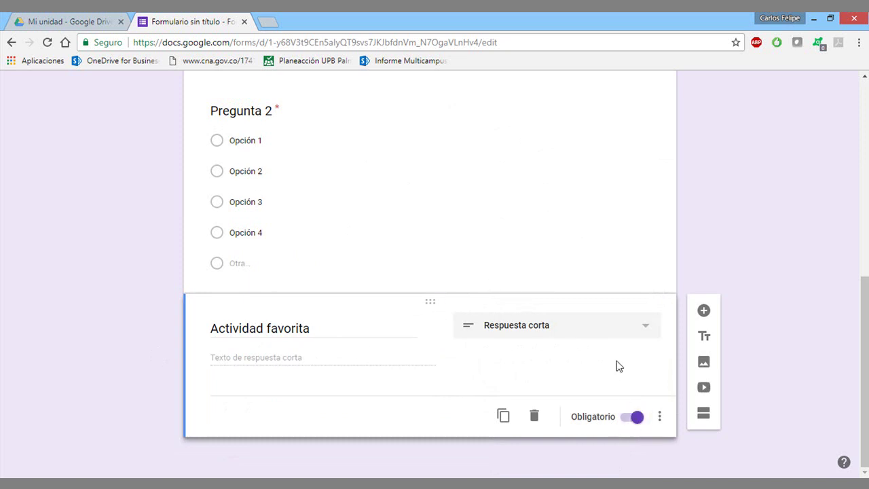
- Add a new question below Actividad favorita and set its type to Párrafo
{"action": "left_click", "coordinate": [705, 310]}
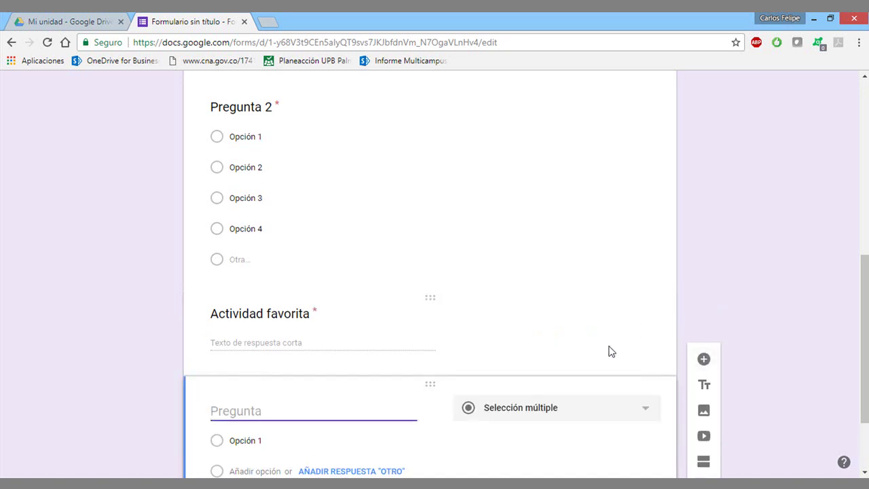
{"action": "left_click", "coordinate": [550, 407]}
{"action": "left_click", "coordinate": [524, 161]}
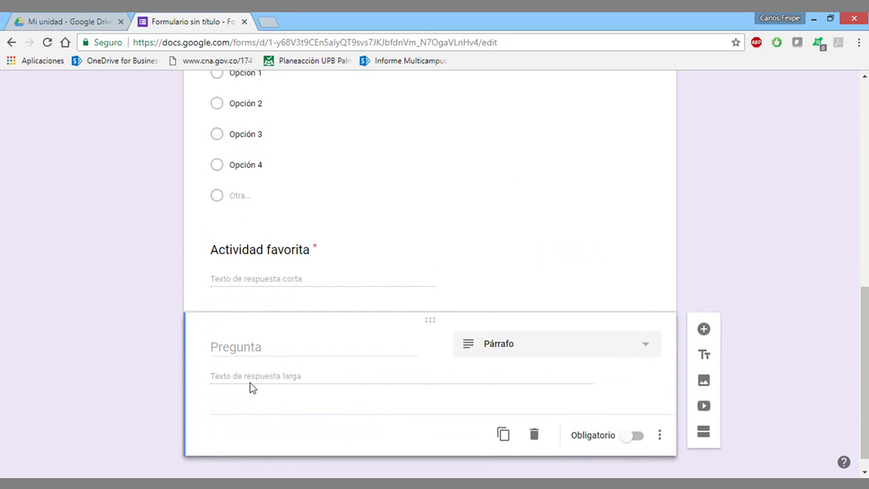
- Title the paragraph question "Descripción de su día" and mark it as required
{"action": "left_click", "coordinate": [287, 351]}
{"action": "type", "text": "Descric"}
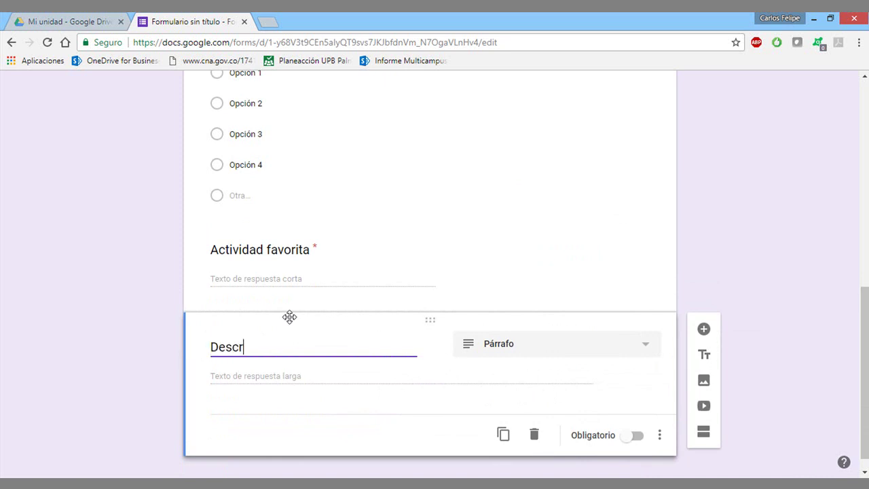
{"action": "key", "text": "BackSpace"}
{"action": "type", "text": "pci+op"}
{"action": "key", "text": "BackSpace"}
{"action": "key", "text": "BackSpace"}
{"action": "key", "text": "BackSpace"}
{"action": "type", "text": "ón de su dia"}
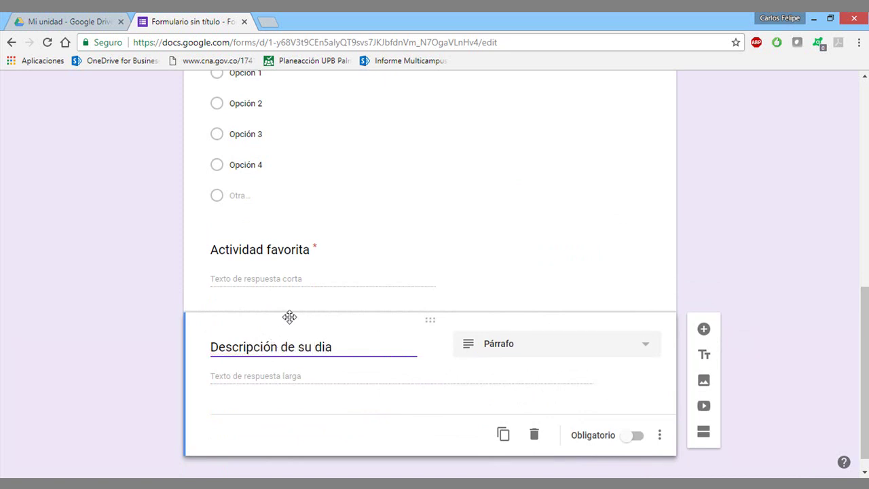
{"action": "left_click", "coordinate": [327, 348]}
{"action": "key", "text": "BackSpace"}
{"action": "type", "text": "í"}
{"action": "left_click", "coordinate": [349, 365]}
{"action": "left_click", "coordinate": [632, 437]}
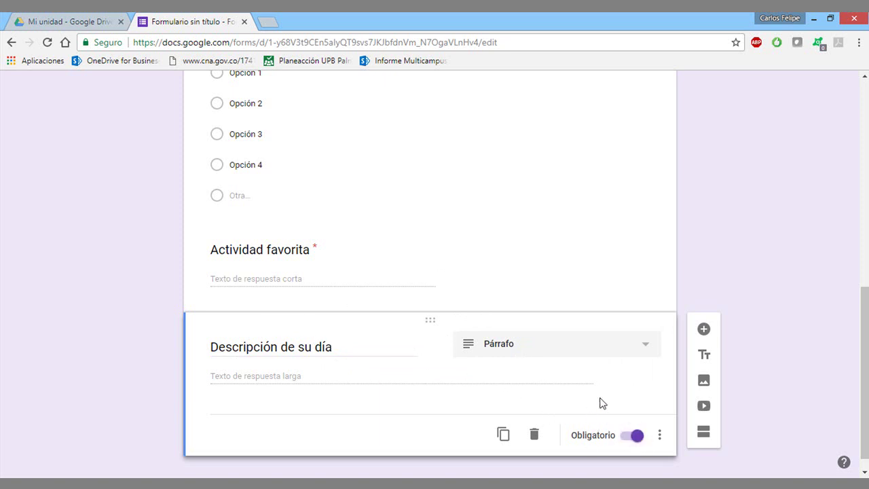
- Add a new question below Descripción de su día and set its type to Casillas de verificación
{"action": "left_click", "coordinate": [703, 333]}
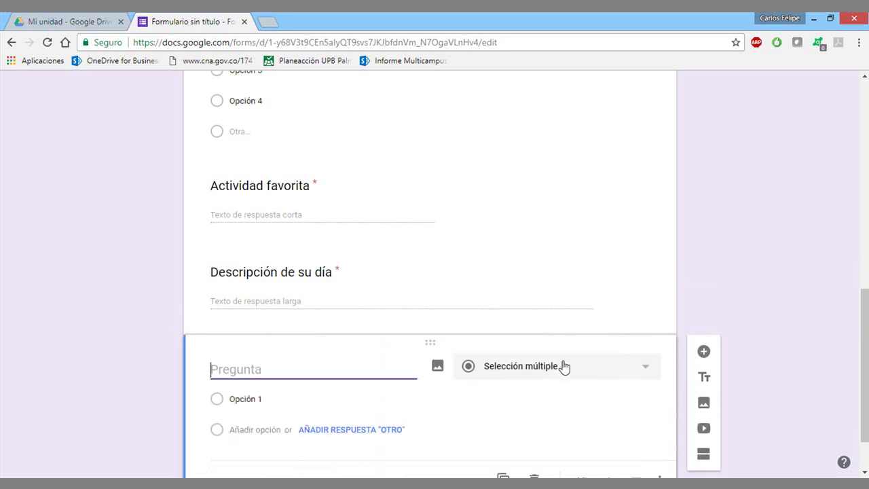
{"action": "left_click", "coordinate": [521, 311]}
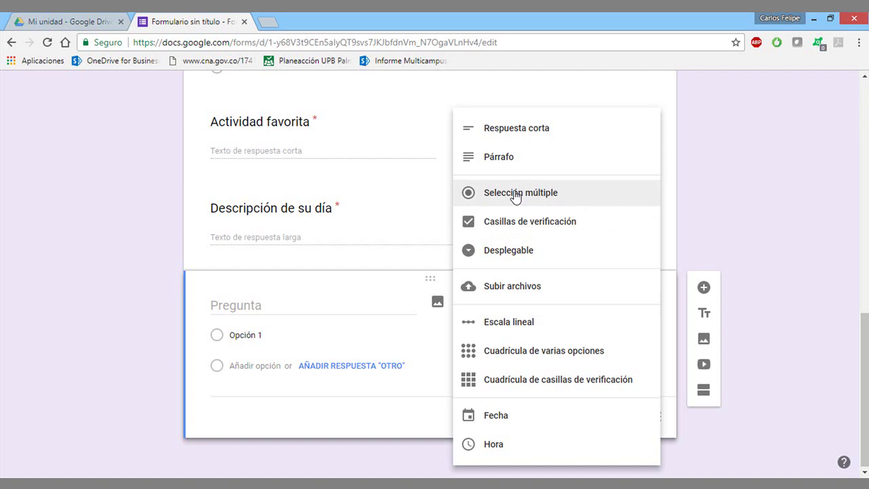
{"action": "left_click", "coordinate": [528, 227]}
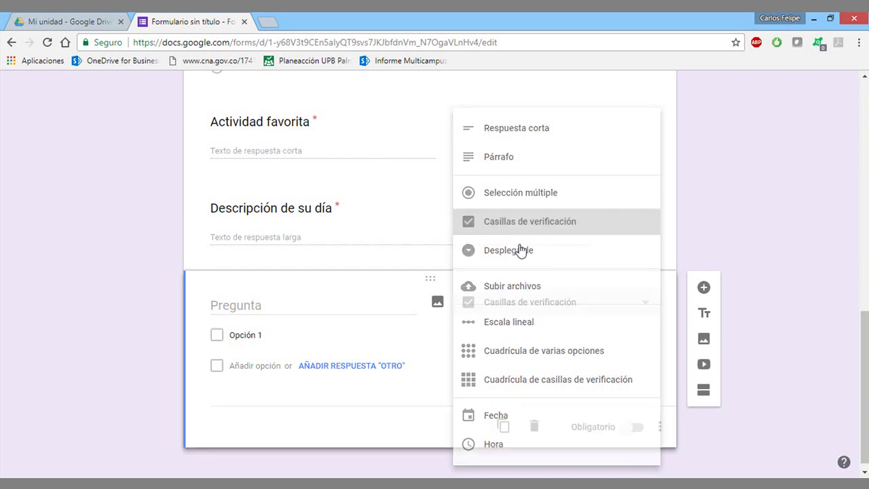
- Title the new checkbox question "Pregunta 5"
{"action": "left_click", "coordinate": [268, 307]}
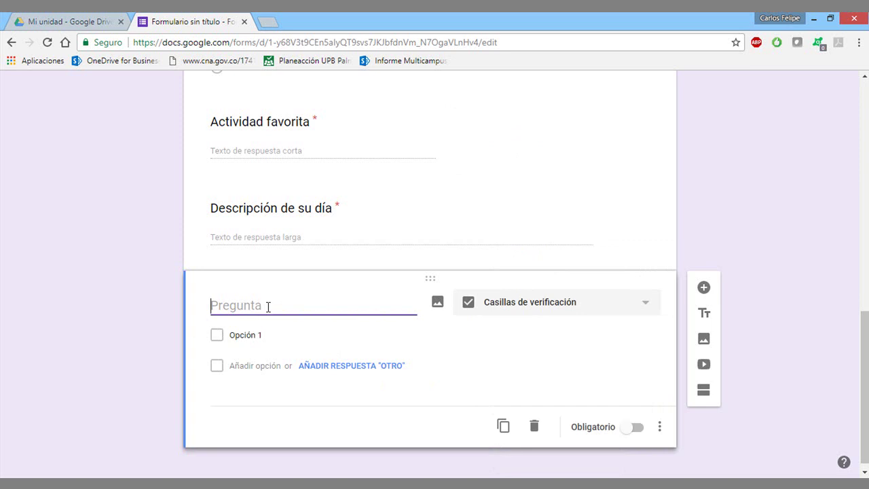
{"action": "scroll", "coordinate": [293, 308], "scroll_direction": "up", "scroll_amount": 2}
{"action": "scroll", "coordinate": [293, 305], "scroll_direction": "down", "scroll_amount": 2}
{"action": "type", "text": "Pregunta 5"}
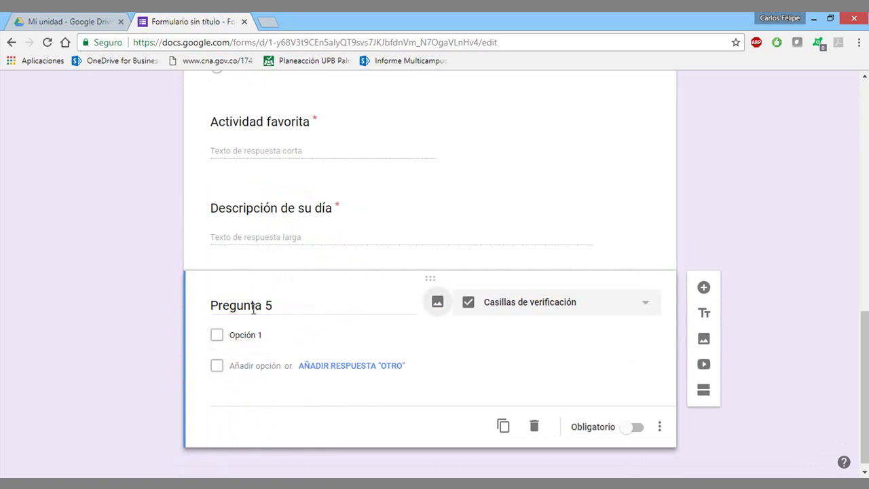
- Give Pregunta 5 the choices Opción 1 to Opción 4 plus an open "Otra" answer
{"action": "left_click", "coordinate": [273, 334]}
{"action": "left_click", "coordinate": [274, 333]}
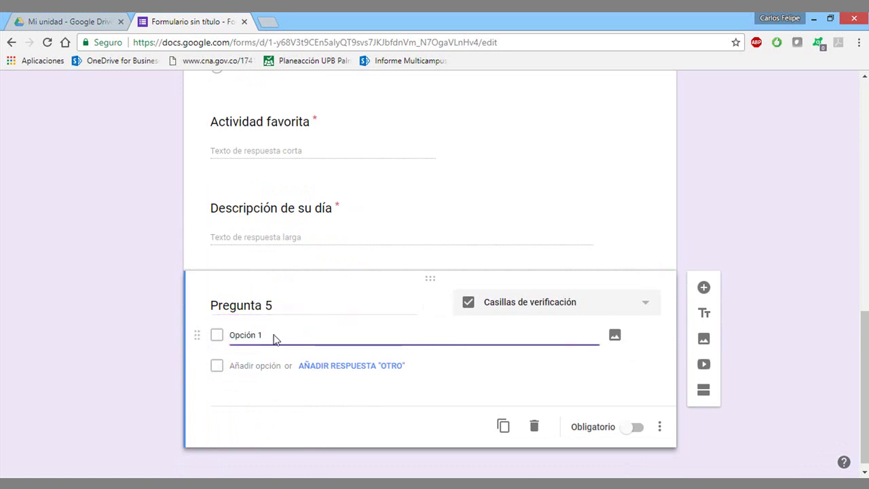
{"action": "key", "text": "Return"}
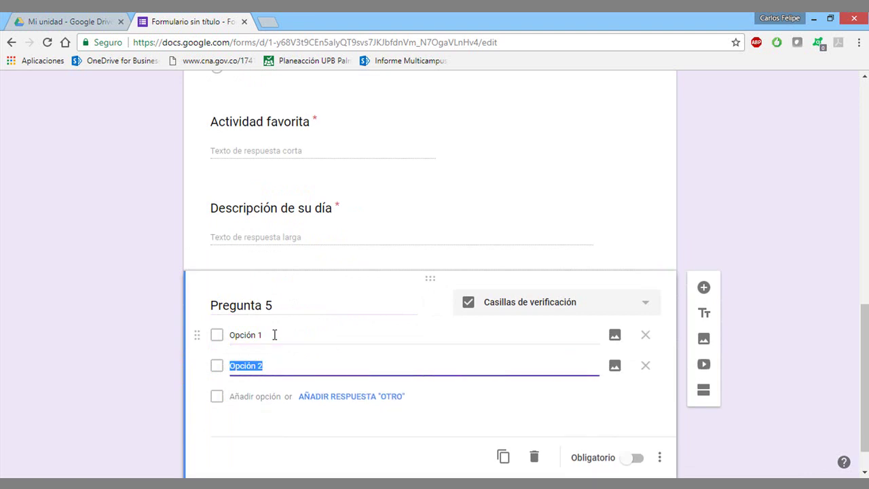
{"action": "key", "text": "Return"}
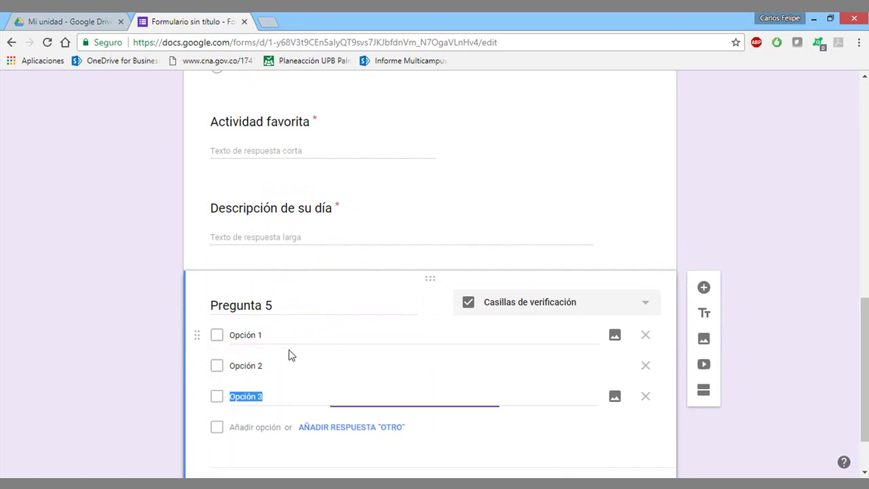
{"action": "key", "text": "Return"}
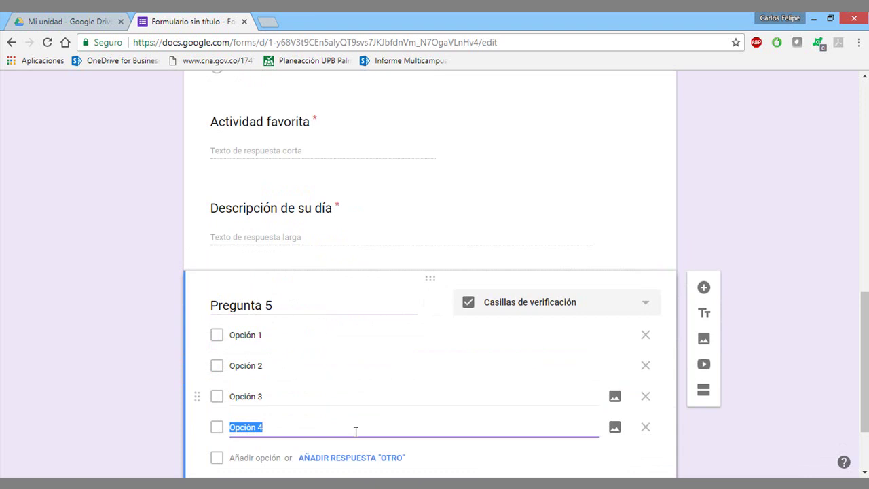
{"action": "left_click", "coordinate": [362, 459]}
{"action": "scroll", "coordinate": [319, 417], "scroll_direction": "down", "scroll_amount": 1}
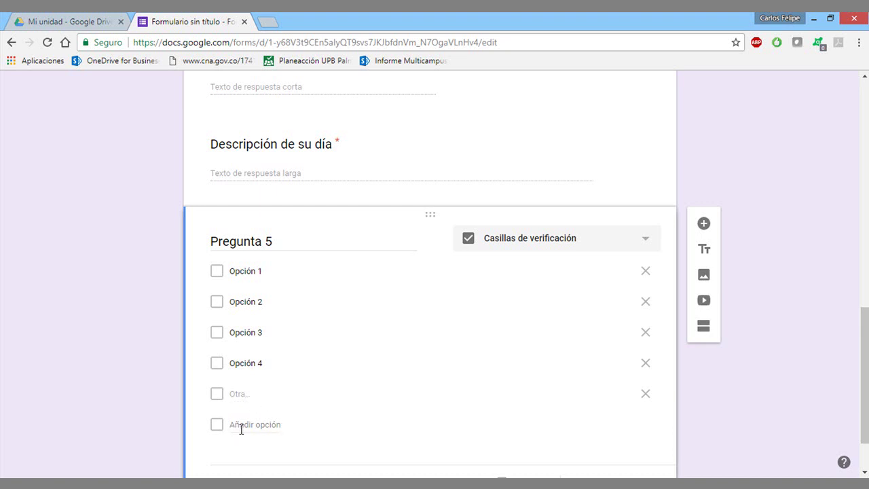
- Mark Pregunta 5 as required and extend its title to "Pregunta 5 (casilla de verificación)"
{"action": "scroll", "coordinate": [287, 415], "scroll_direction": "down", "scroll_amount": 1}
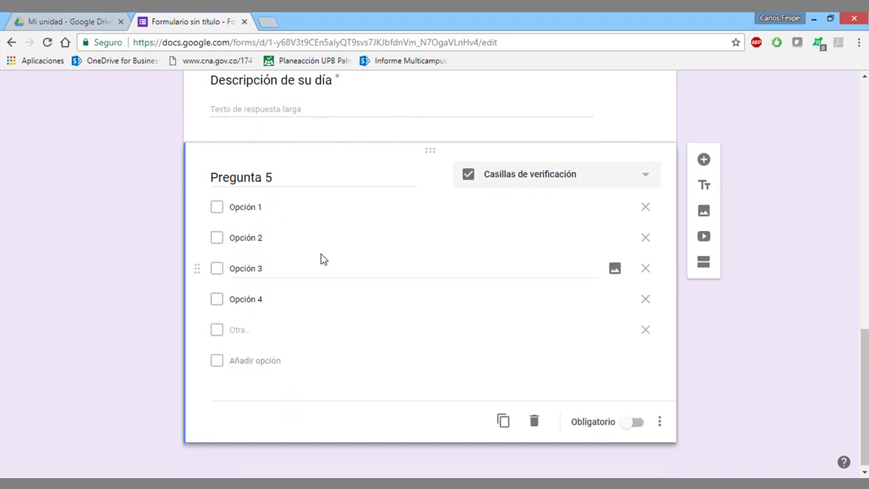
{"action": "left_click", "coordinate": [631, 423]}
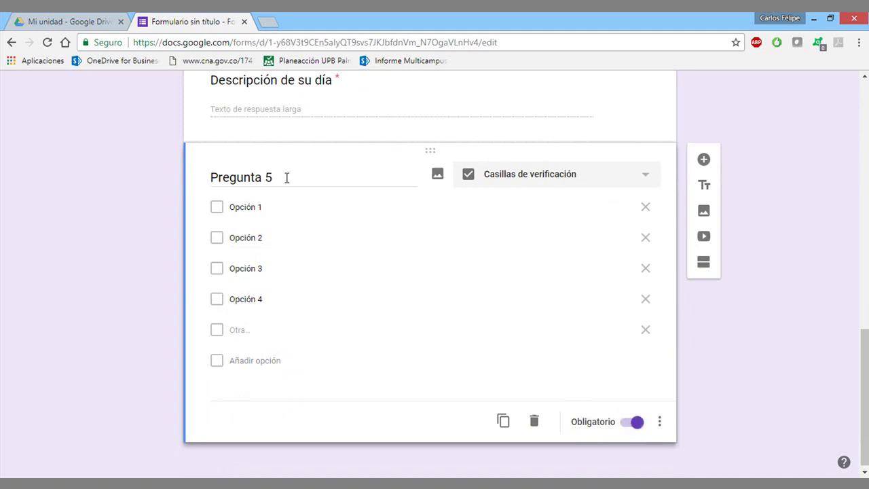
{"action": "left_click", "coordinate": [329, 178]}
{"action": "left_click", "coordinate": [330, 179]}
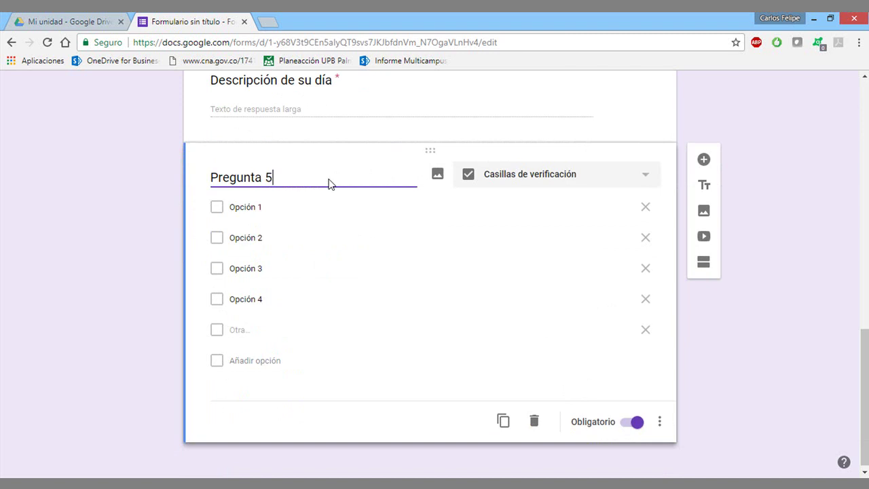
{"action": "type", "text": "(casii"}
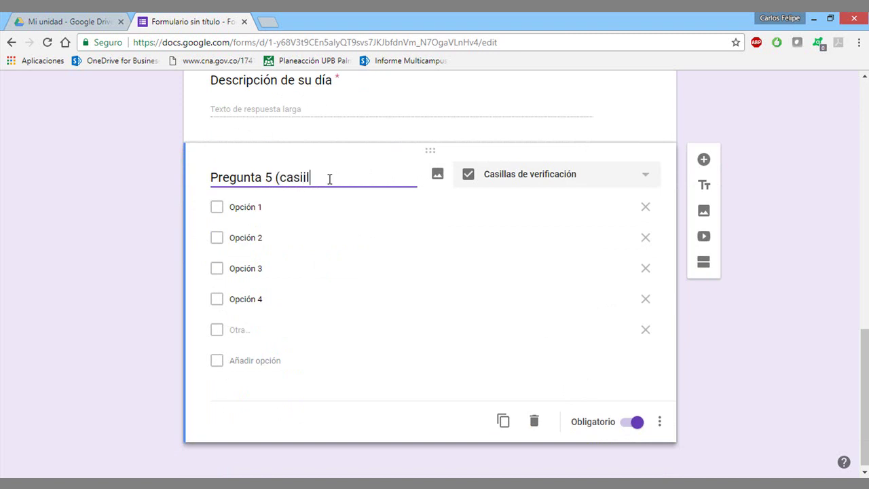
{"action": "type", "text": "la de verificaci"}
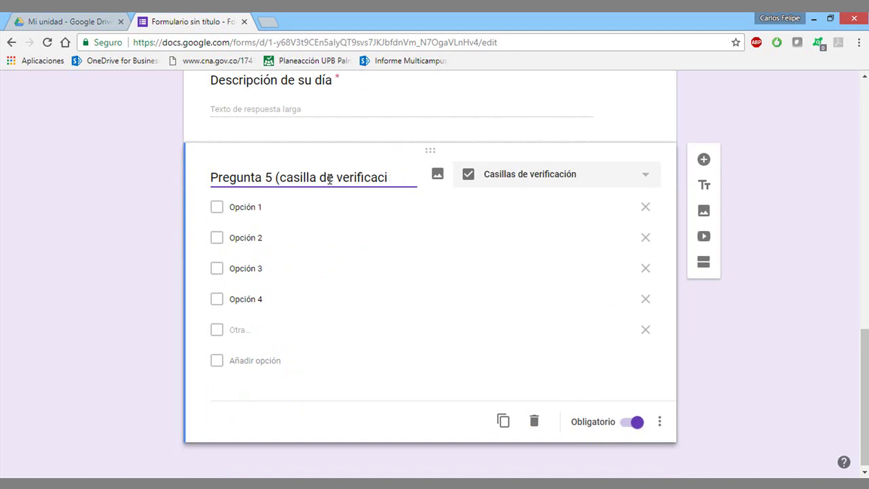
{"action": "type", "text": "ònón"}
{"action": "left_click", "coordinate": [382, 411]}
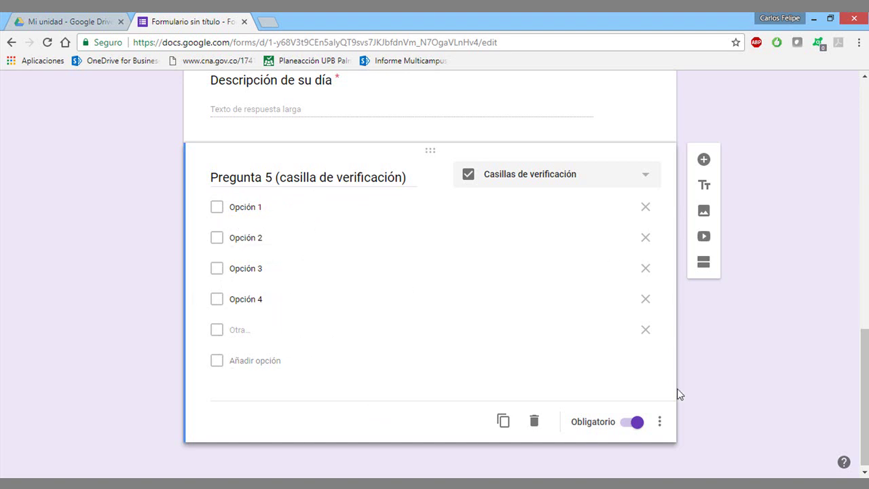
- Add a new question below Pregunta 5 and set its type to Desplegable
{"action": "left_click", "coordinate": [704, 160]}
{"action": "left_click", "coordinate": [543, 307]}
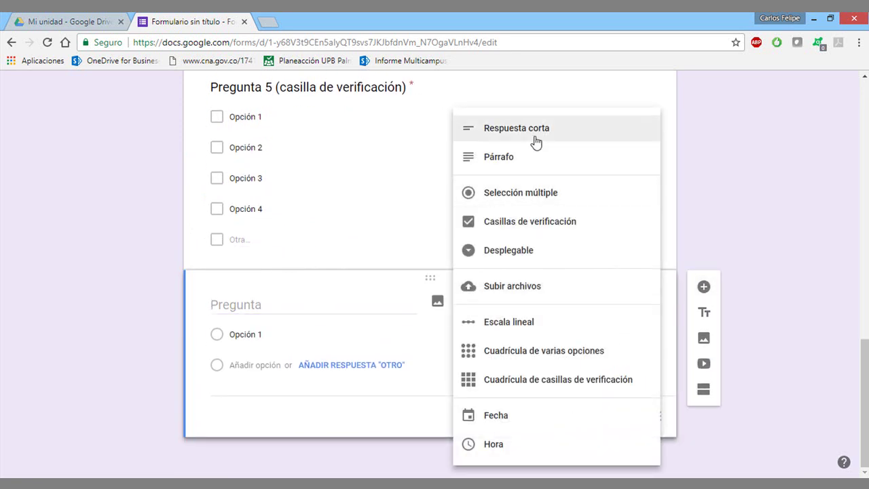
{"action": "left_click", "coordinate": [533, 254]}
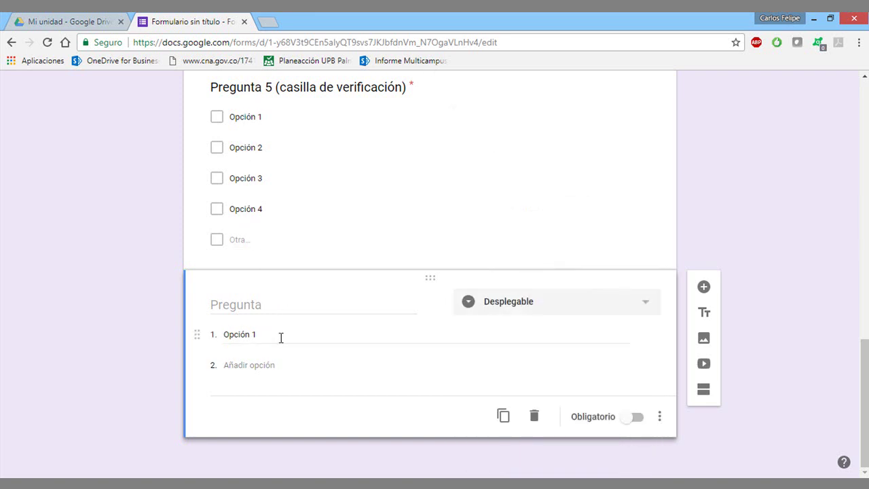
- Title the dropdown question "Pregunta 6 Estado Civil"
{"action": "left_click", "coordinate": [264, 304]}
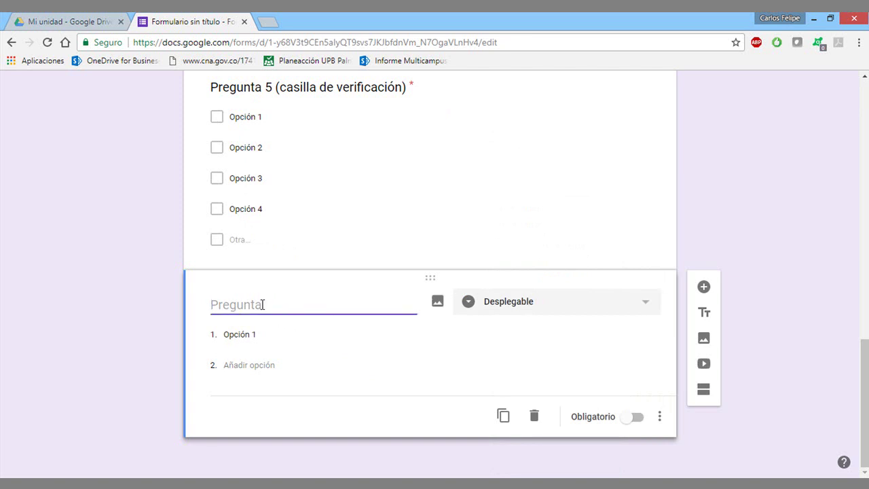
{"action": "type", "text": "Pr"}
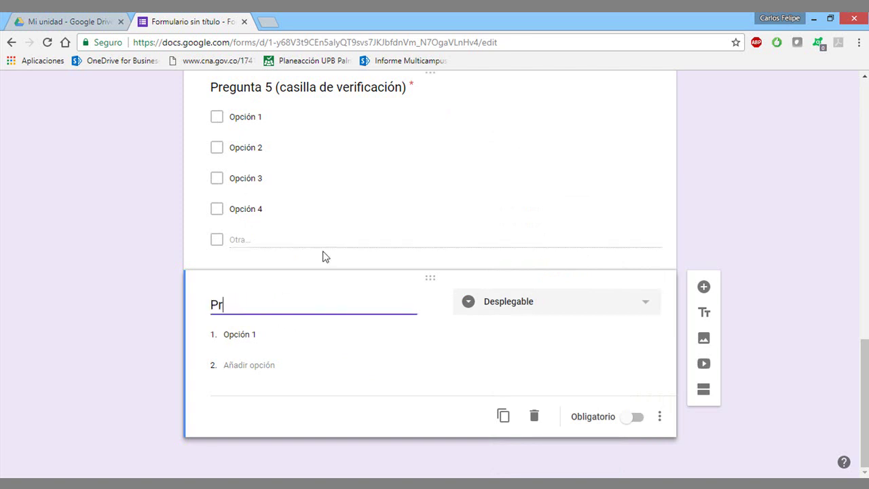
{"action": "type", "text": "egunta 6"}
{"action": "left_click", "coordinate": [291, 333]}
{"action": "left_click", "coordinate": [293, 310]}
{"action": "left_click", "coordinate": [301, 305]}
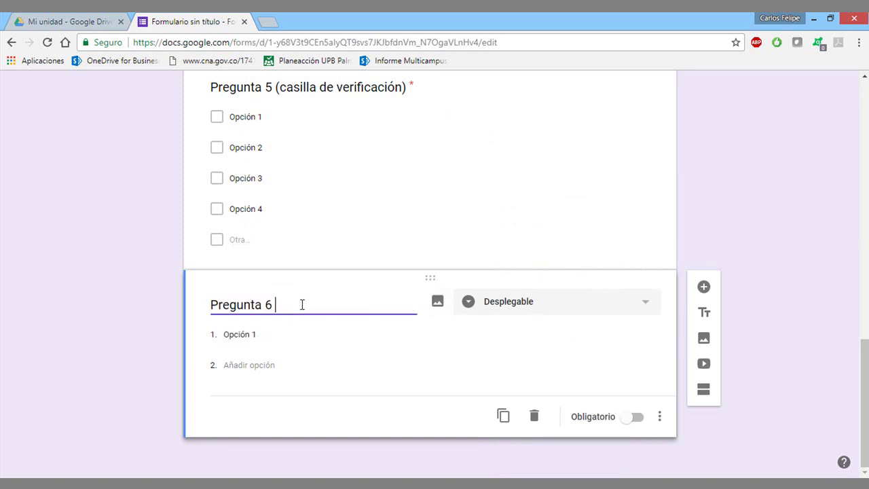
{"action": "type", "text": "Estado Civil"}
{"action": "key", "text": "Tab"}
- Enter the dropdown options Soltera, Casada, Divorciada and Viudo/a for Pregunta 6 and mark the question as required
{"action": "left_click", "coordinate": [270, 339]}
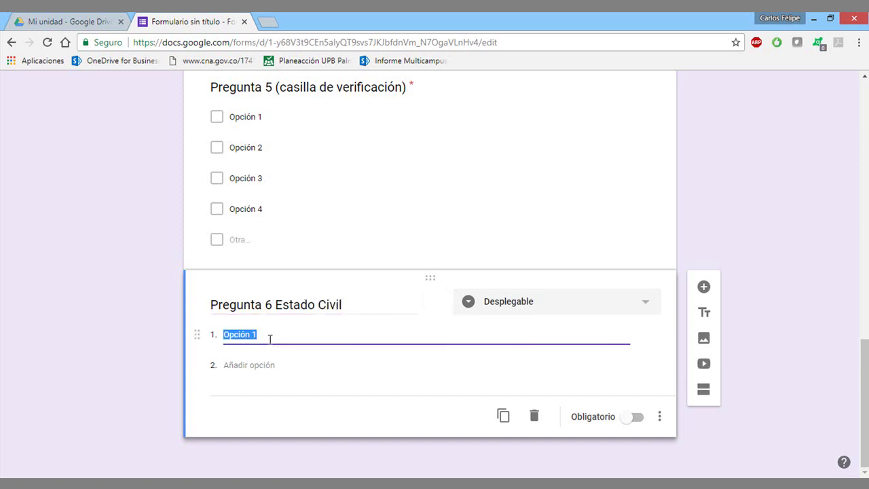
{"action": "type", "text": "Soltera"}
{"action": "key", "text": "Return"}
{"action": "type", "text": "Casada"}
{"action": "key", "text": "Return"}
{"action": "type", "text": "FD"}
{"action": "type", "text": "vorciada"}
{"action": "key", "text": "Tab"}
{"action": "key", "text": "Tab"}
{"action": "type", "text": "V"}
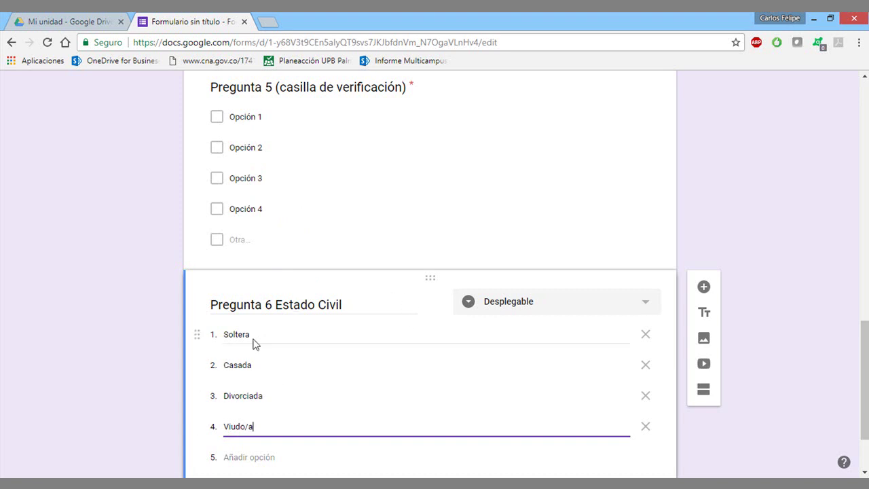
{"action": "scroll", "coordinate": [308, 358], "scroll_direction": "down", "scroll_amount": 2}
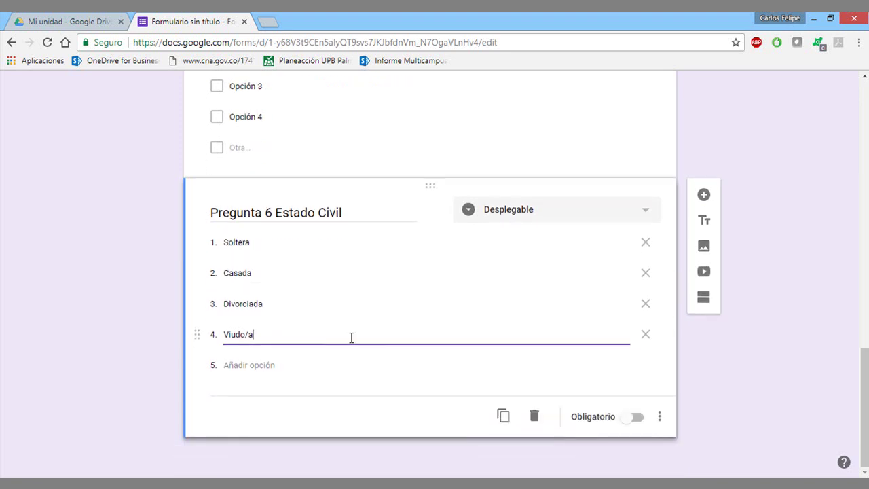
{"action": "left_click", "coordinate": [632, 418]}
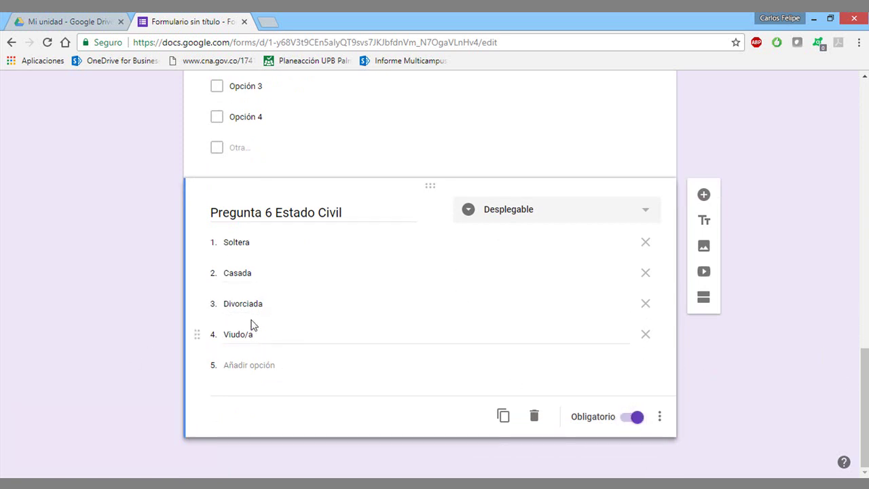
- Open the preview of the Formulario de prueba form
{"action": "scroll", "coordinate": [270, 329], "scroll_direction": "up", "scroll_amount": 2}
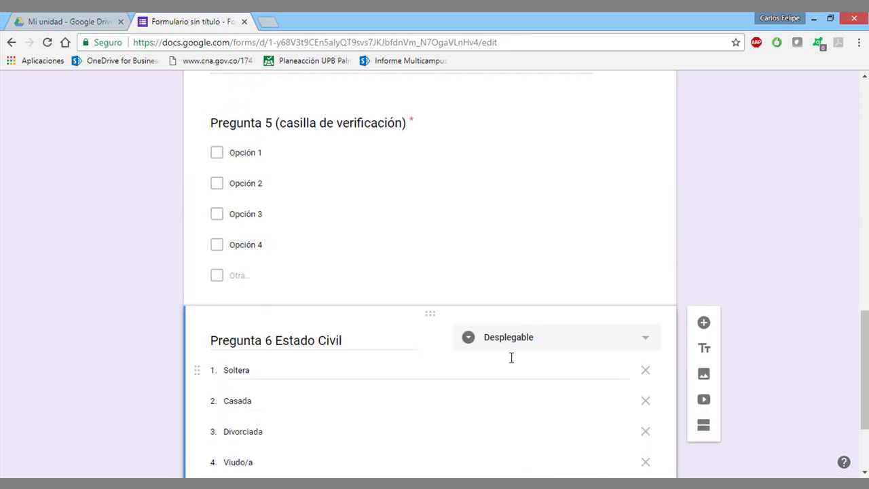
{"action": "scroll", "coordinate": [556, 230], "scroll_direction": "up", "scroll_amount": 15}
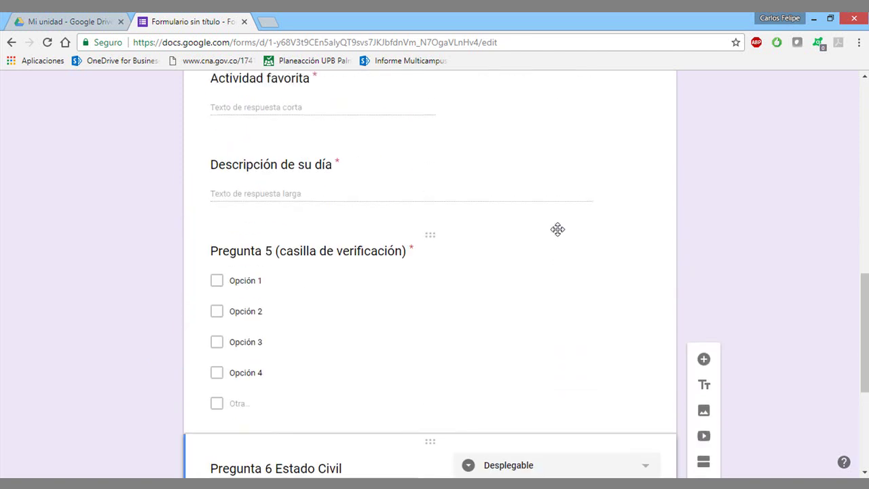
{"action": "scroll", "coordinate": [561, 251], "scroll_direction": "up", "scroll_amount": 1}
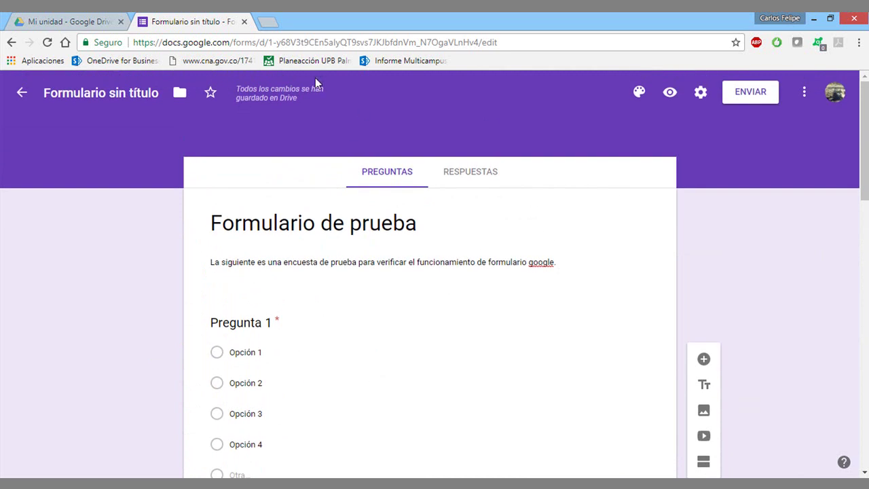
{"action": "left_click", "coordinate": [670, 97]}
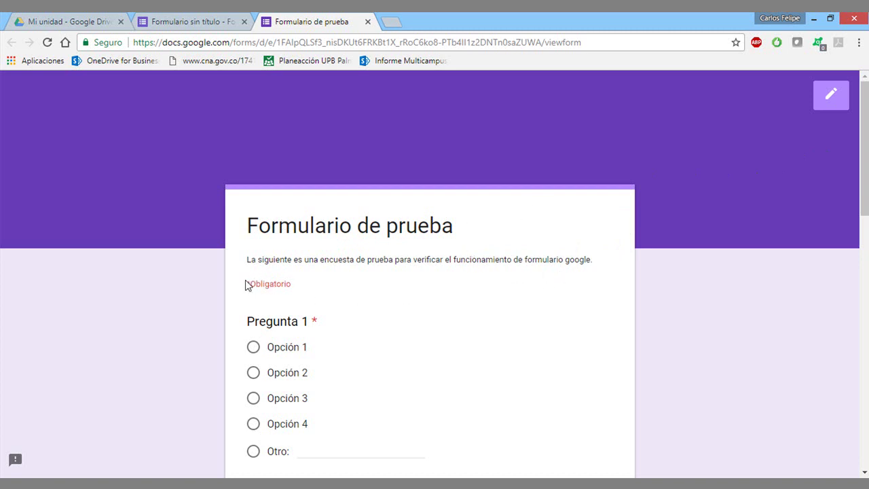
- Answer Pregunta 1 with Opción 2 and Pregunta 2 with Opción 1 in the form preview
{"action": "scroll", "coordinate": [436, 284], "scroll_direction": "down", "scroll_amount": 1}
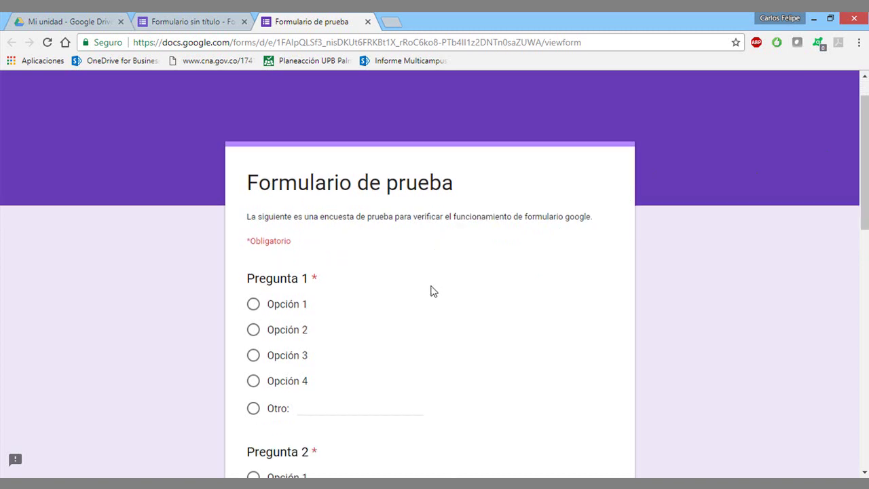
{"action": "left_click", "coordinate": [253, 283]}
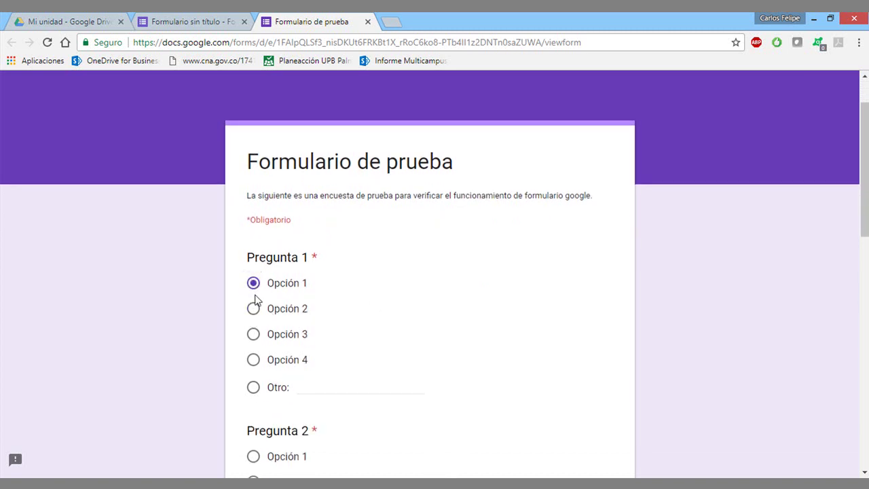
{"action": "left_click", "coordinate": [253, 309]}
{"action": "scroll", "coordinate": [258, 339], "scroll_direction": "down", "scroll_amount": 1}
{"action": "left_click", "coordinate": [252, 419]}
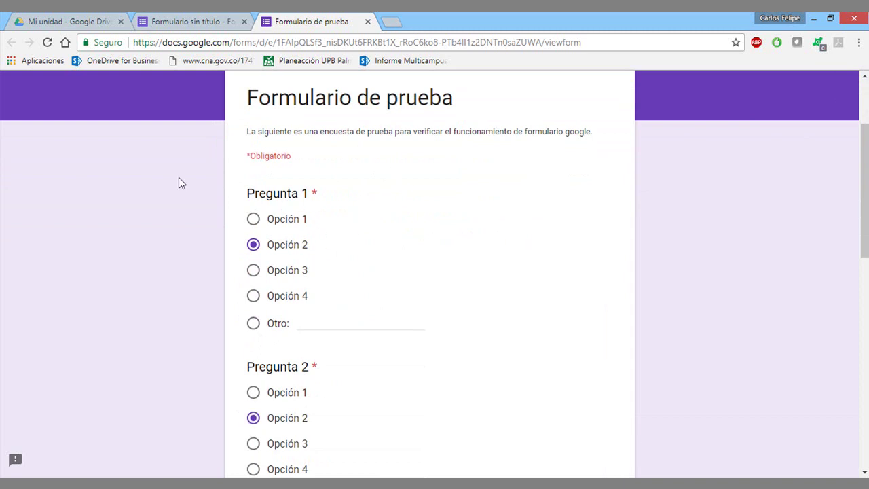
{"action": "left_click", "coordinate": [252, 393]}
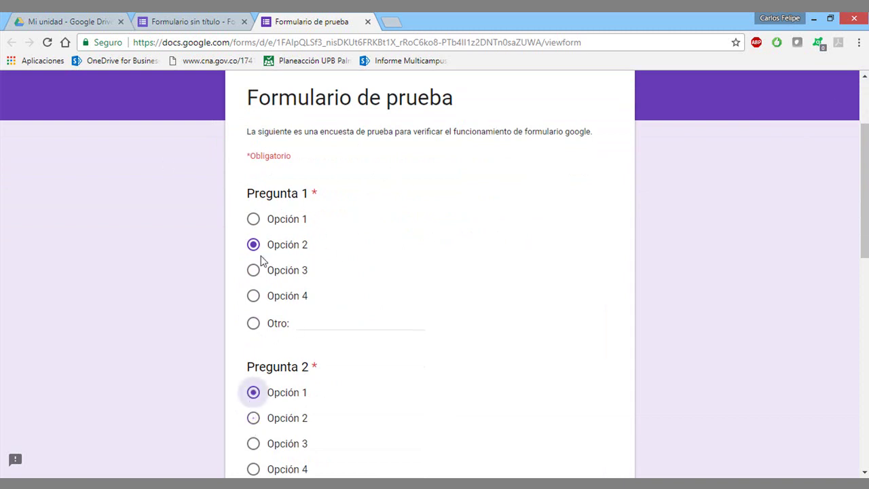
- Answer the Actividad favorita question with Leer in the form preview
{"action": "scroll", "coordinate": [444, 324], "scroll_direction": "down", "scroll_amount": 2}
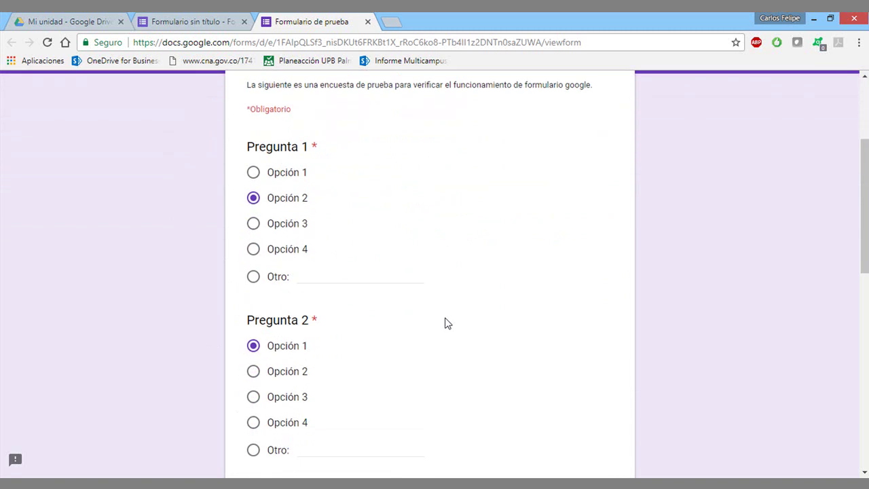
{"action": "scroll", "coordinate": [446, 322], "scroll_direction": "down", "scroll_amount": 1}
{"action": "left_click", "coordinate": [303, 377]}
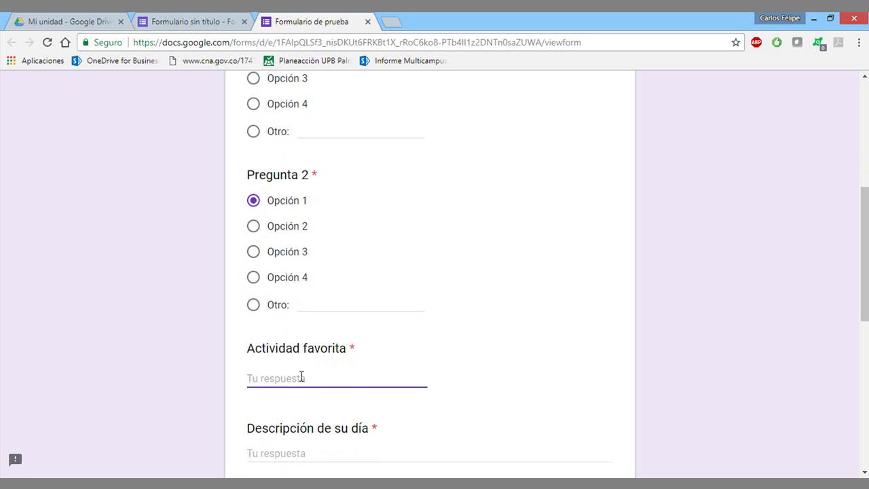
{"action": "scroll", "coordinate": [325, 346], "scroll_direction": "down", "scroll_amount": 2}
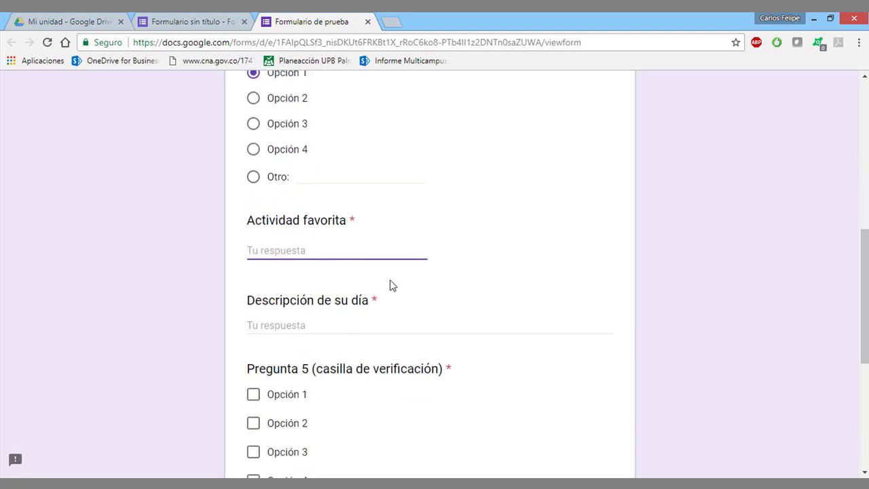
{"action": "type", "text": "Leer"}
{"action": "key", "text": "Tab"}
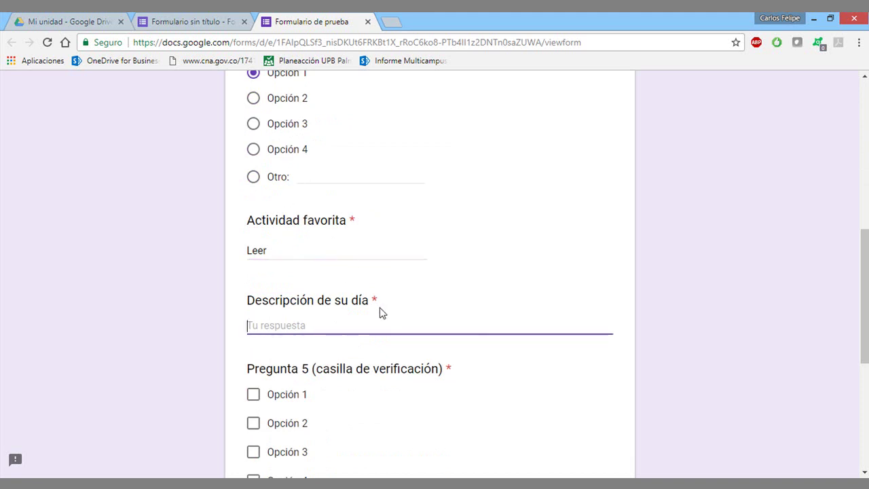
{"action": "left_click", "coordinate": [419, 257]}
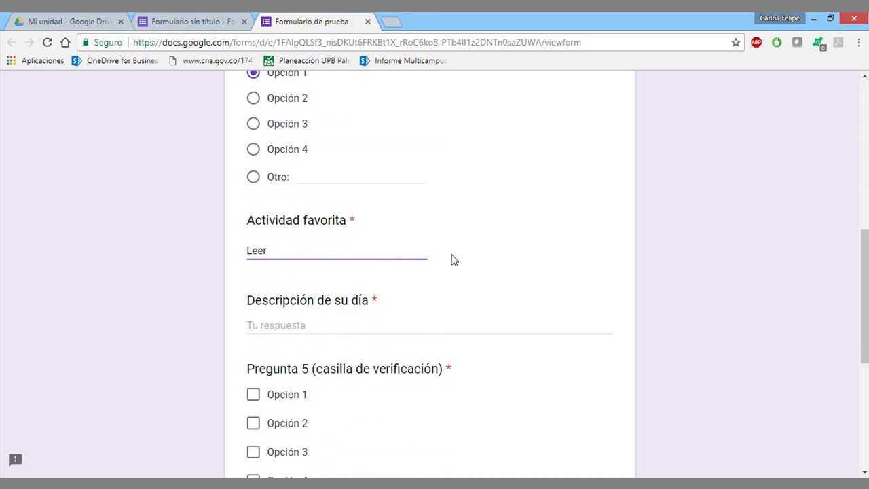
- Fill the Descripción de su día answer with twelve repetitions of the filler text ladhflashfoashdopiashdpsadpasdpashd
{"action": "left_click", "coordinate": [337, 323]}
{"action": "type", "text": "ladhflashfoashdopiashdpsadpasdpashd"}
{"action": "key", "text": "ctrl+a"}
{"action": "key", "text": "ctrl+c"}
{"action": "key", "text": "ctrl+v"}
{"action": "key", "text": "ctrl+v"}
{"action": "key", "text": "ctrl+v"}
{"action": "key", "text": "ctrl+v"}
{"action": "key", "text": "ctrl+v"}
{"action": "key", "text": "ctrl+v"}
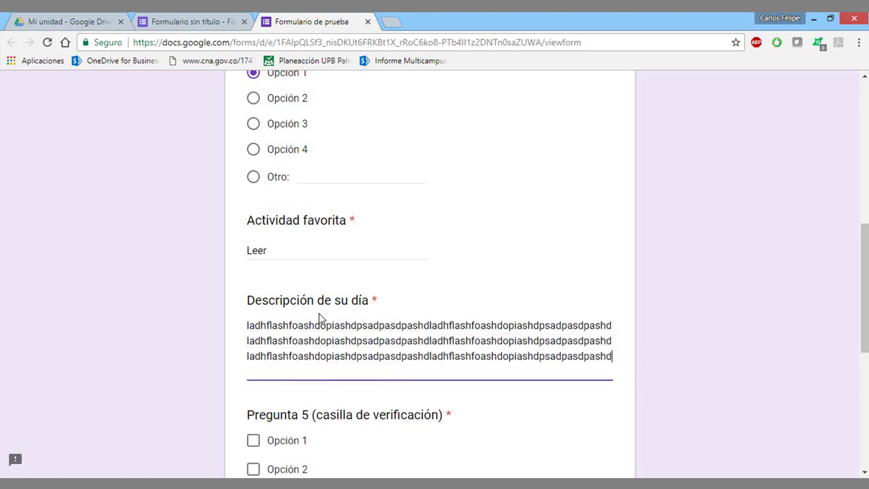
{"action": "key", "text": "ctrl+v"}
{"action": "key", "text": "ctrl+v"}
{"action": "key", "text": "ctrl+v"}
{"action": "key", "text": "ctrl+v"}
{"action": "key", "text": "ctrl+v"}
{"action": "key", "text": "ctrl+v"}
- Clear all the filler text from the Descripción de su día answer
{"action": "key", "text": "shift+Home"}
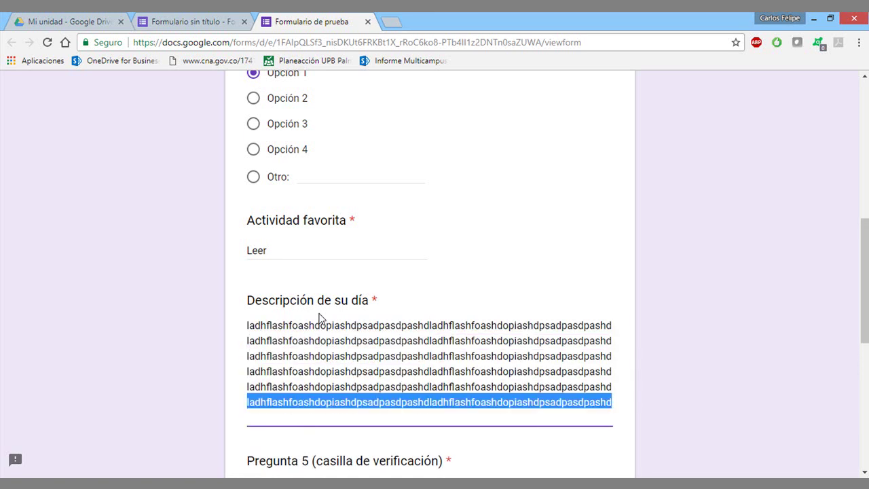
{"action": "key", "text": "shift+Up"}
{"action": "key", "text": "shift+Up"}
{"action": "key", "text": "shift+Up"}
{"action": "key", "text": "shift+Up"}
{"action": "key", "text": "shift+Up"}
{"action": "key", "text": "BackSpace"}
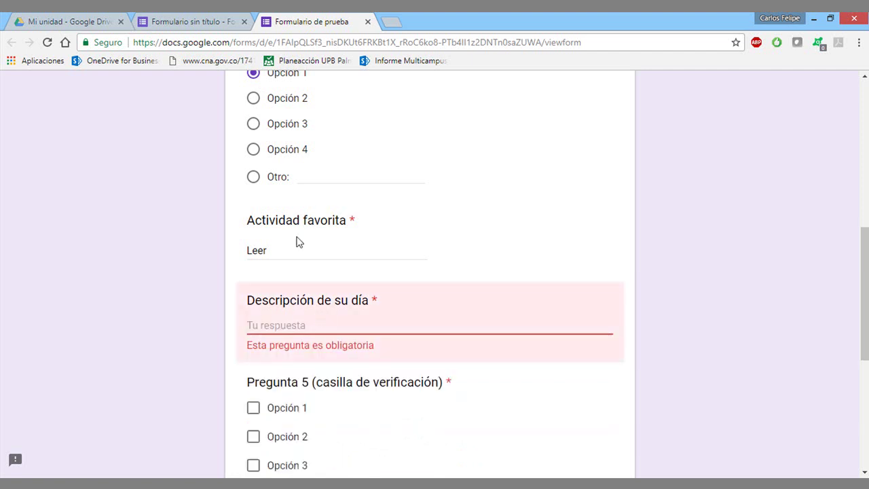
- Check Opción 1, Opción 3 and Otro in Pregunta 5, entering "No me gusta eso" as the Otro answer
{"action": "scroll", "coordinate": [294, 234], "scroll_direction": "down", "scroll_amount": 2}
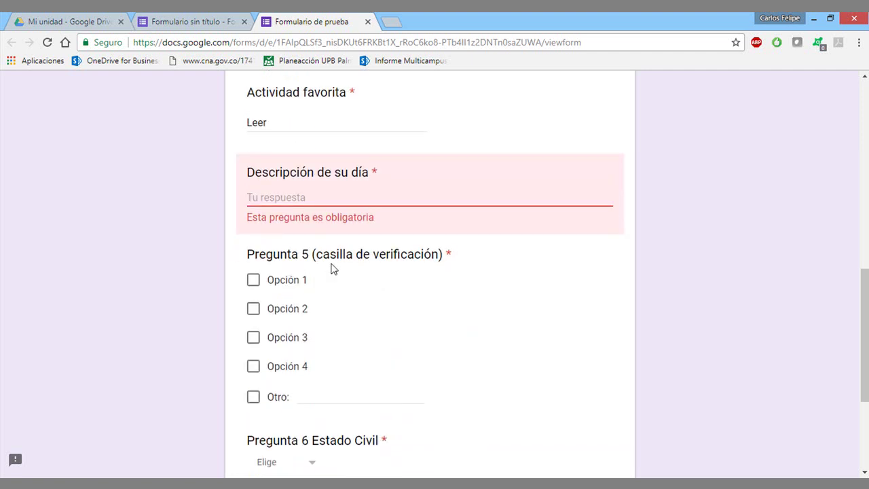
{"action": "left_click", "coordinate": [257, 281]}
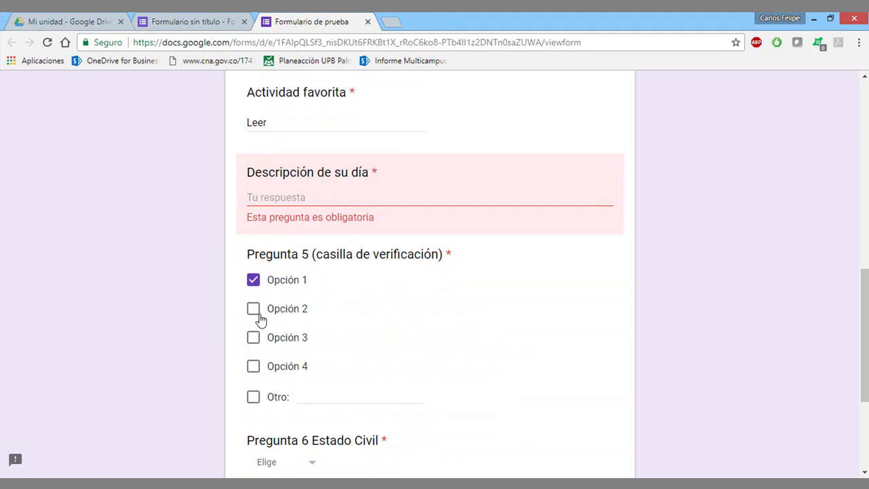
{"action": "left_click", "coordinate": [253, 337]}
{"action": "left_click", "coordinate": [323, 399]}
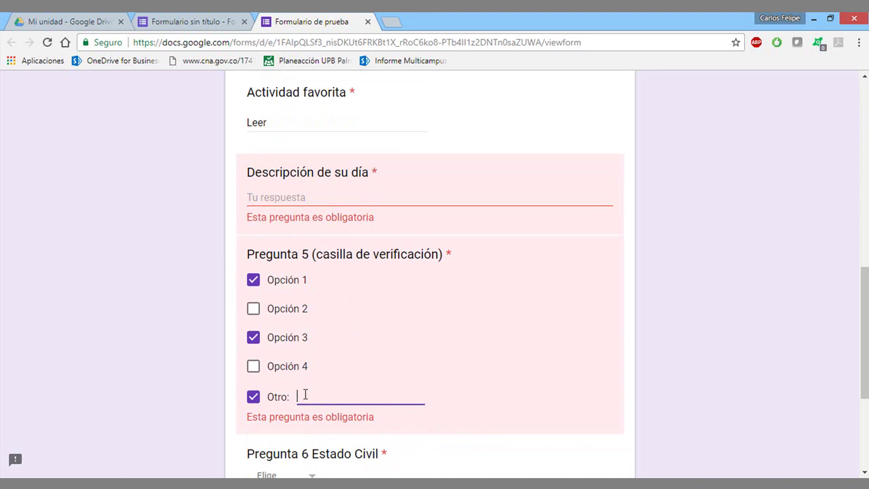
{"action": "type", "text": "No me gusta eso"}
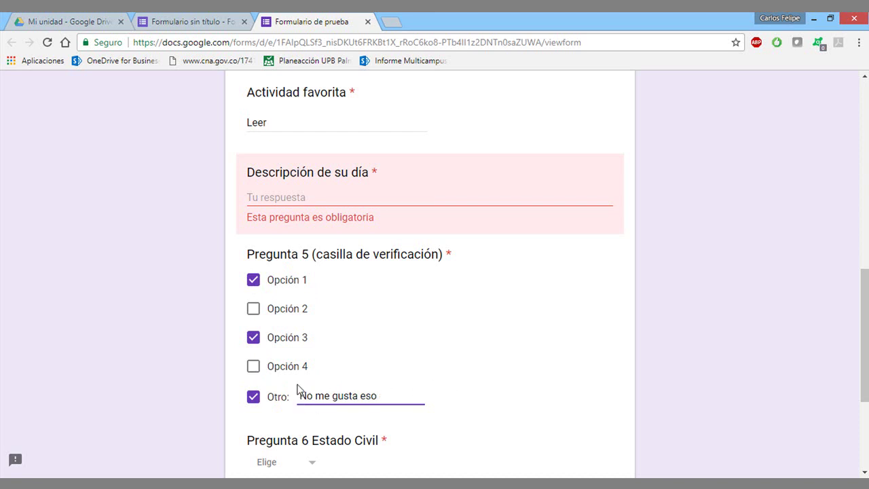
- Choose Casada as the answer to Pregunta 6 Estado Civil
{"action": "scroll", "coordinate": [312, 378], "scroll_direction": "down", "scroll_amount": 3}
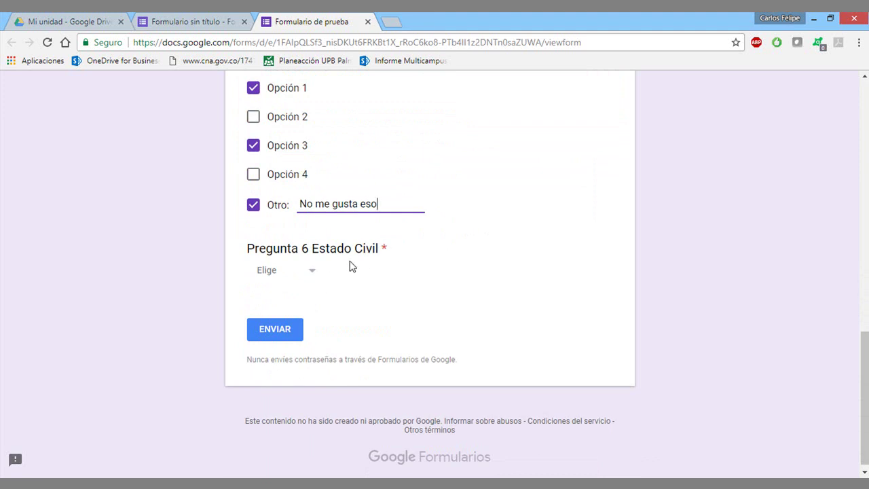
{"action": "left_click", "coordinate": [312, 273]}
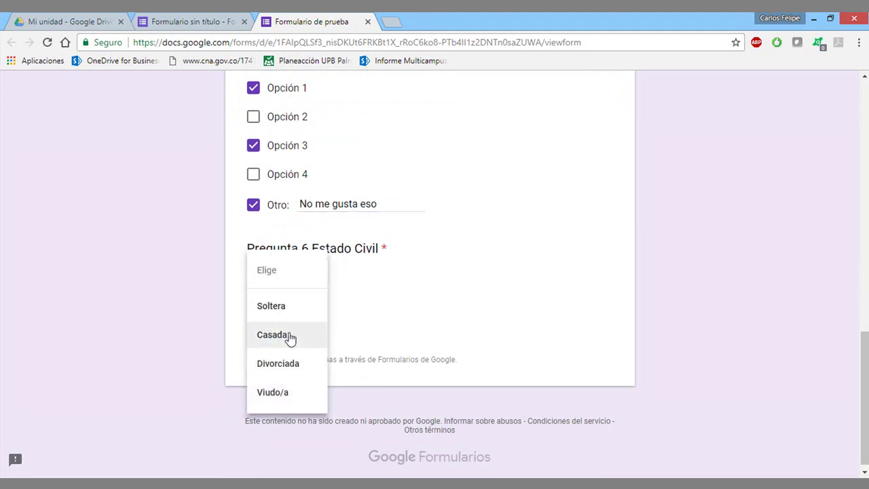
{"action": "left_click", "coordinate": [393, 277]}
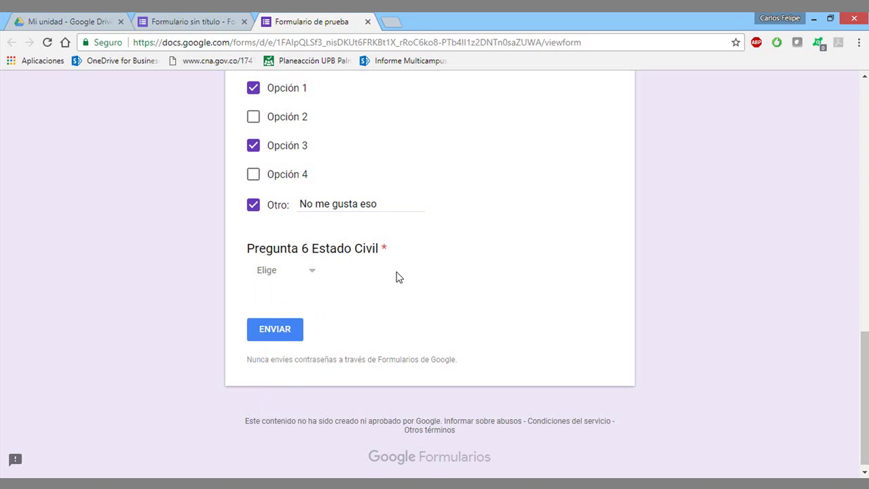
{"action": "scroll", "coordinate": [382, 264], "scroll_direction": "up", "scroll_amount": 12}
{"action": "scroll", "coordinate": [482, 266], "scroll_direction": "down", "scroll_amount": 12}
{"action": "left_click", "coordinate": [294, 274]}
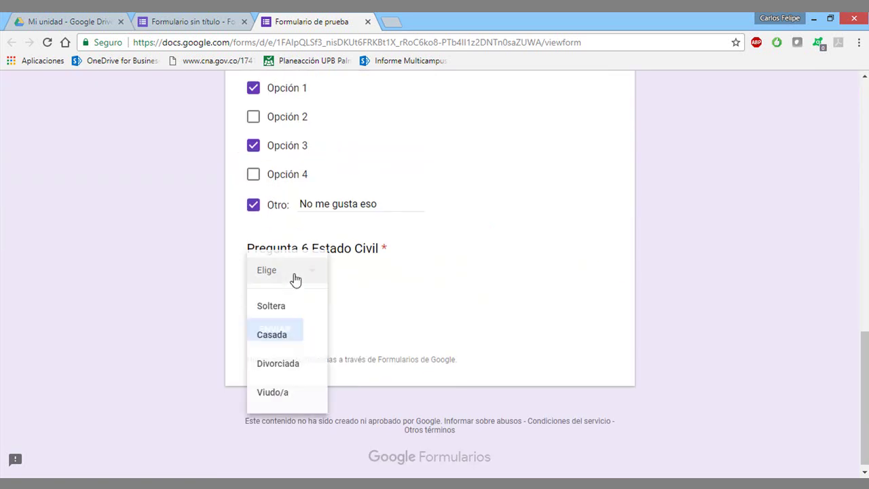
{"action": "left_click", "coordinate": [272, 335]}
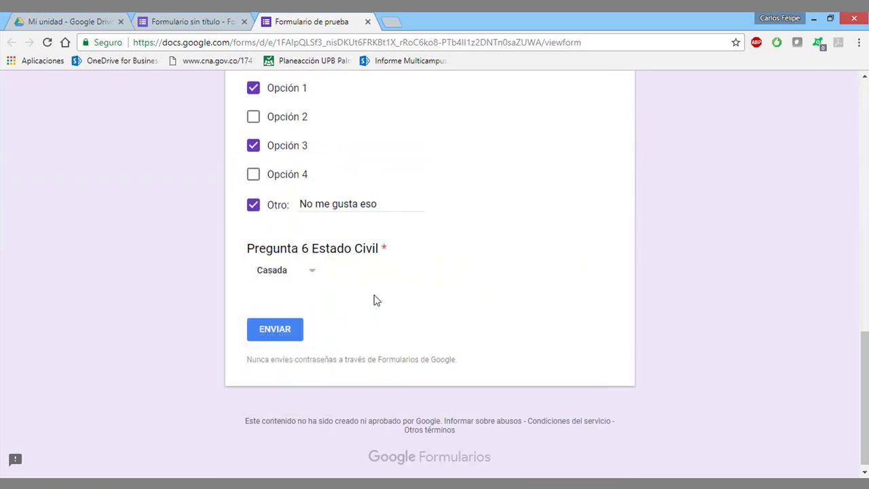
- Enter ajshdasjhdaskjdhsakjdhaskj as the missing Descripción de su día answer and submit the form
{"action": "left_click", "coordinate": [297, 337]}
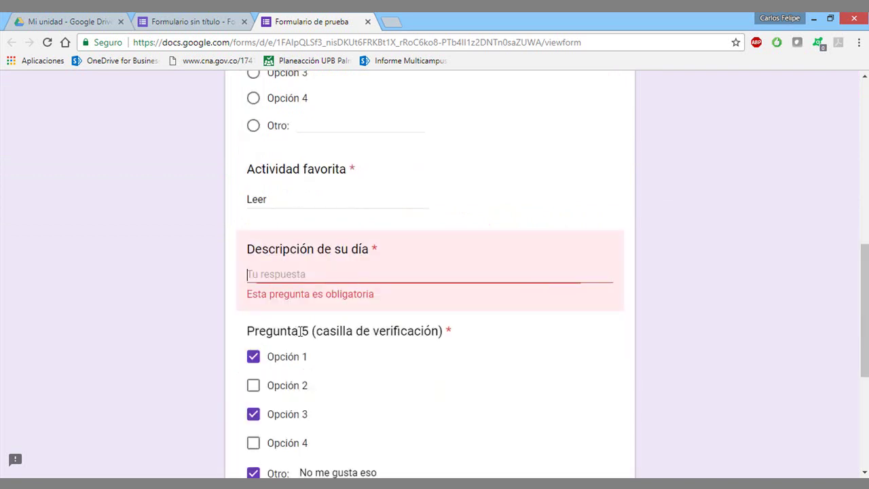
{"action": "scroll", "coordinate": [399, 308], "scroll_direction": "down", "scroll_amount": 4}
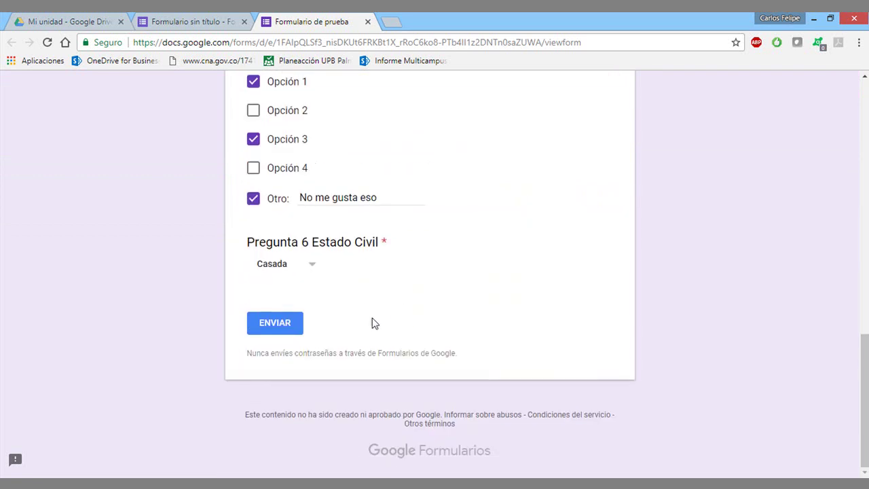
{"action": "scroll", "coordinate": [373, 319], "scroll_direction": "up", "scroll_amount": 5}
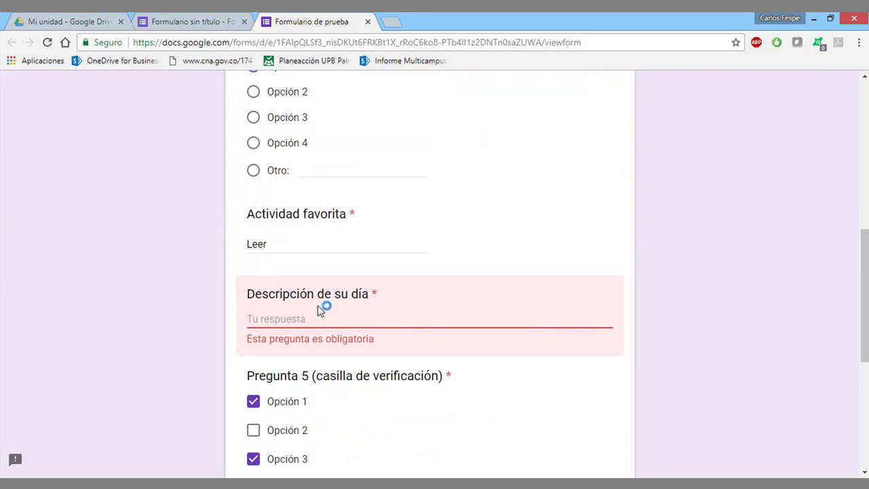
{"action": "type", "text": "ajshdasjhdaskjdhsakjdhaskj"}
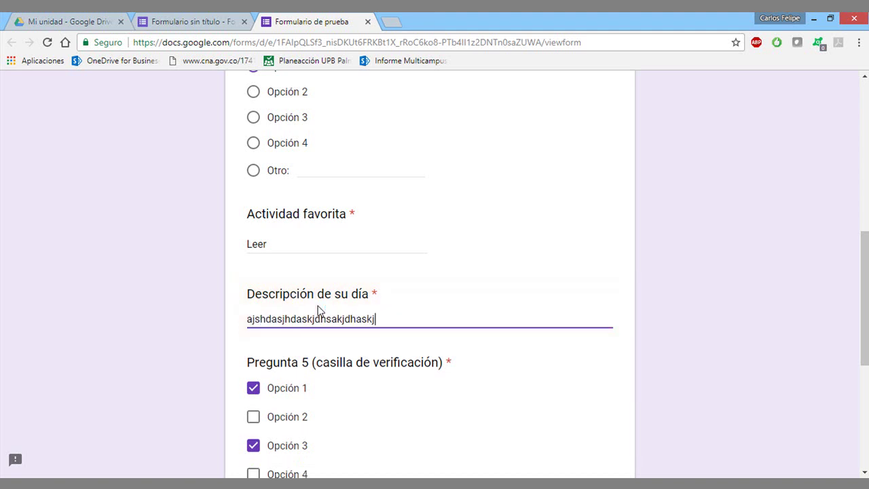
{"action": "scroll", "coordinate": [317, 308], "scroll_direction": "down", "scroll_amount": 5}
{"action": "left_click", "coordinate": [272, 328]}
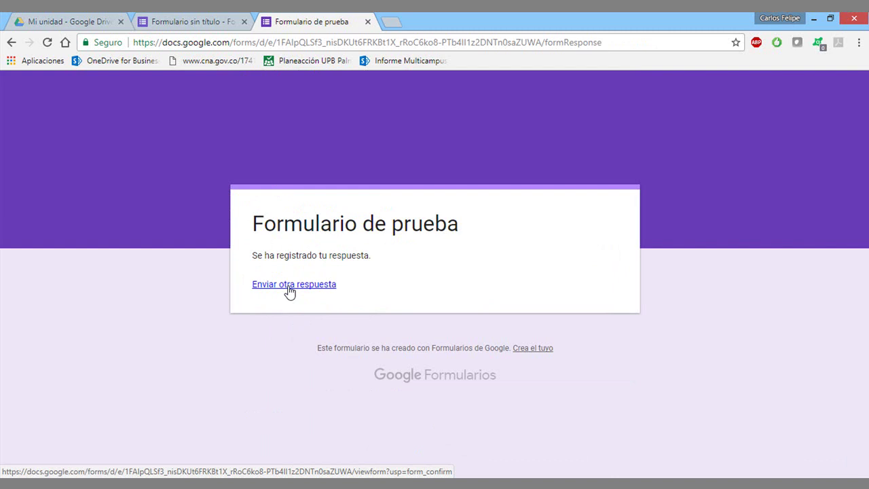
- Request another response, and close the form preview to return to the form editor
{"action": "left_click", "coordinate": [317, 286]}
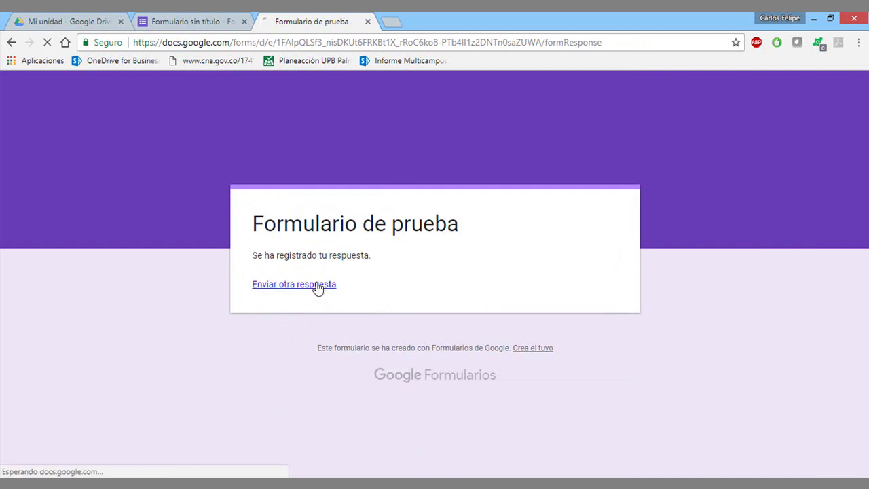
{"action": "left_click", "coordinate": [367, 22]}
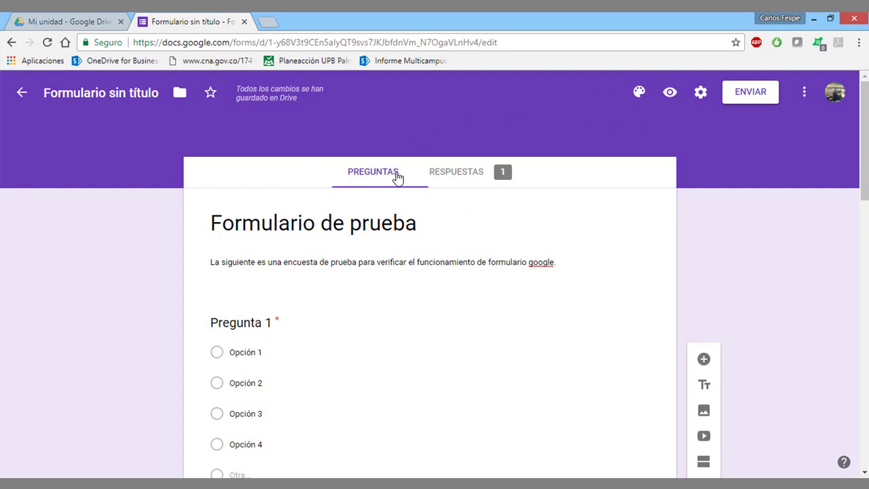
{"action": "scroll", "coordinate": [353, 260], "scroll_direction": "down", "scroll_amount": 1}
{"action": "scroll", "coordinate": [352, 259], "scroll_direction": "down", "scroll_amount": 15}
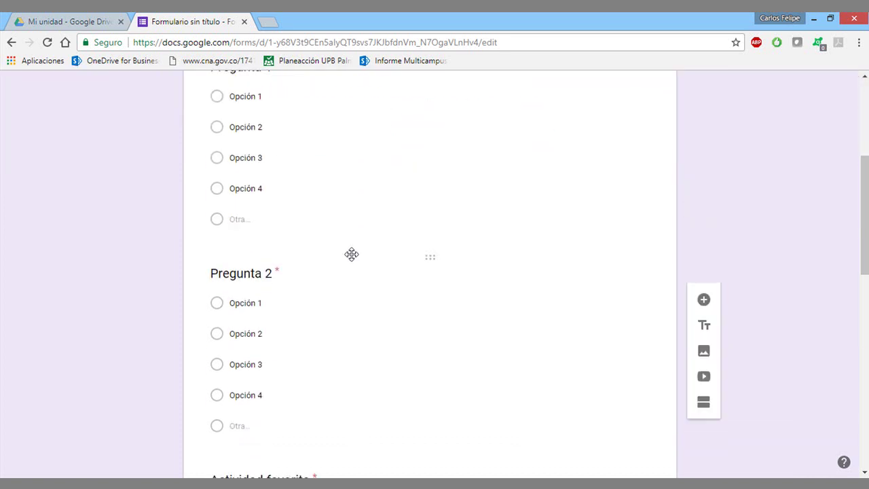
{"action": "scroll", "coordinate": [352, 259], "scroll_direction": "up", "scroll_amount": 16}
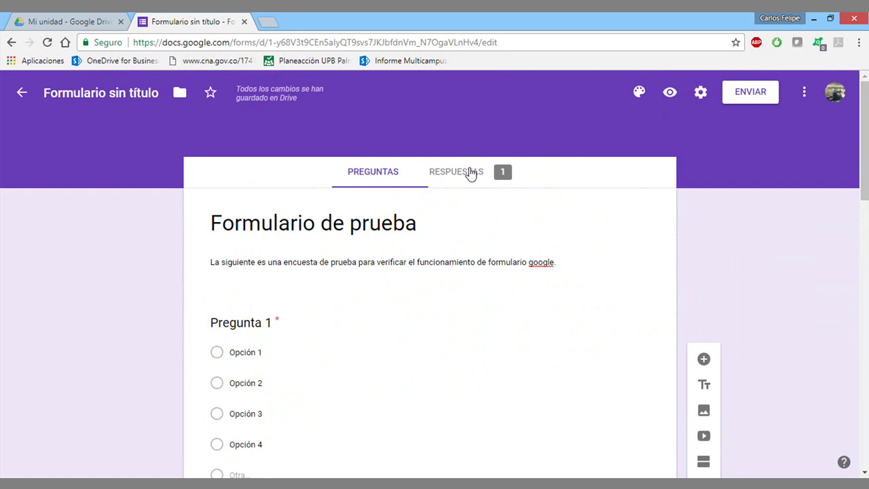
- Open the form's responses and examine the summary charts and text answers for every question
{"action": "left_click", "coordinate": [472, 175]}
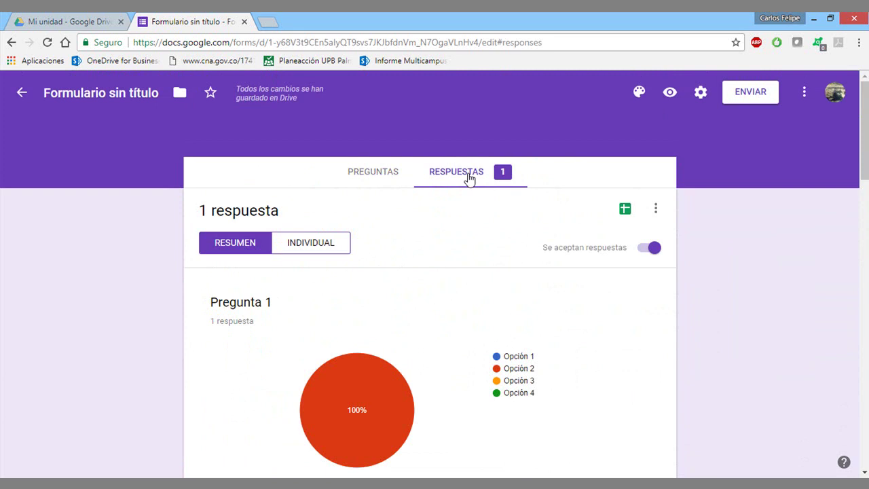
{"action": "scroll", "coordinate": [468, 177], "scroll_direction": "down", "scroll_amount": 2}
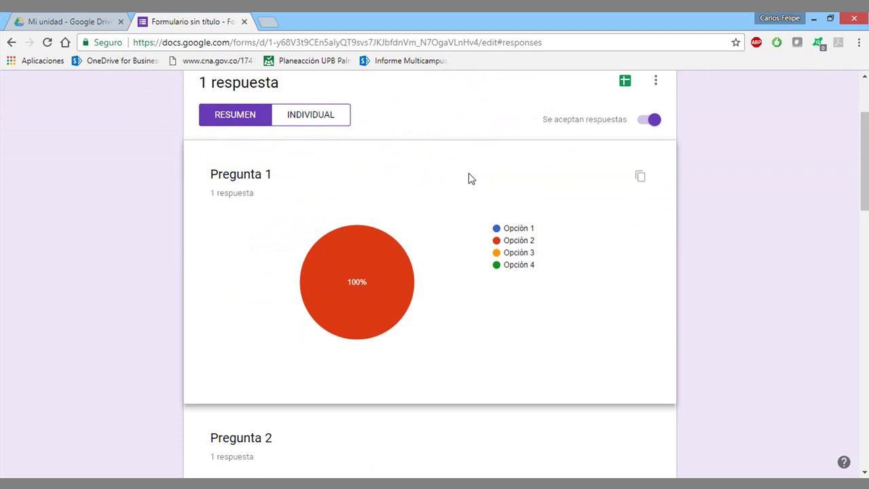
{"action": "scroll", "coordinate": [469, 178], "scroll_direction": "down", "scroll_amount": 10}
{"action": "scroll", "coordinate": [471, 178], "scroll_direction": "down", "scroll_amount": 3}
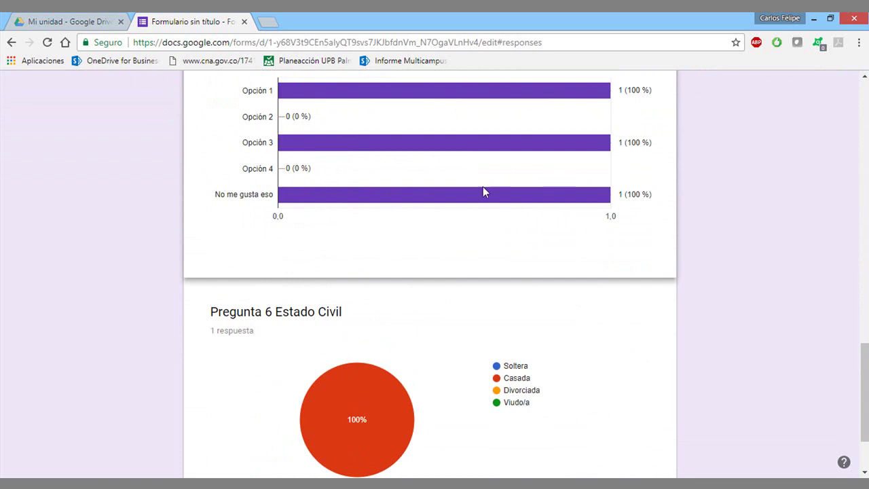
{"action": "scroll", "coordinate": [501, 215], "scroll_direction": "down", "scroll_amount": 2}
{"action": "scroll", "coordinate": [628, 328], "scroll_direction": "up", "scroll_amount": 14}
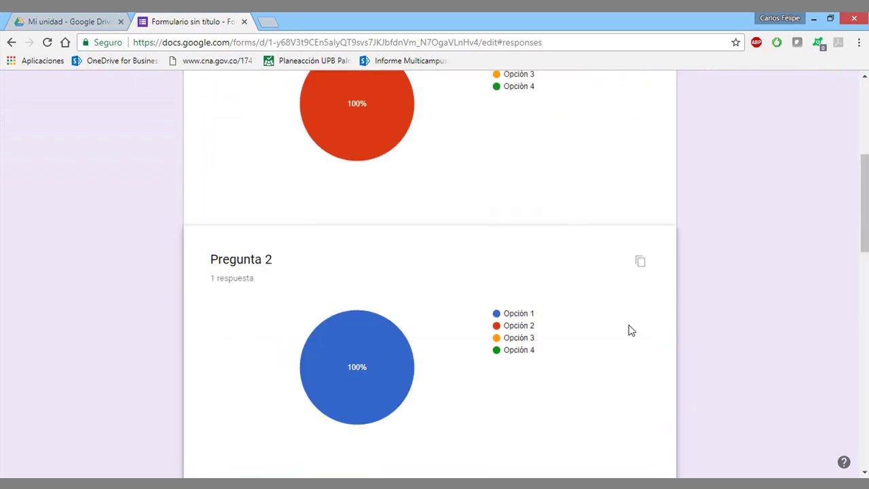
{"action": "scroll", "coordinate": [630, 329], "scroll_direction": "up", "scroll_amount": 5}
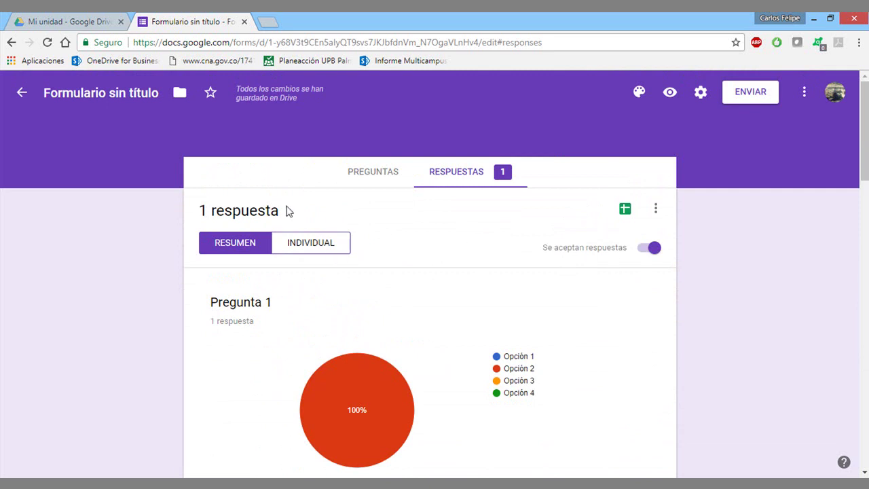
{"action": "scroll", "coordinate": [401, 302], "scroll_direction": "down", "scroll_amount": 2}
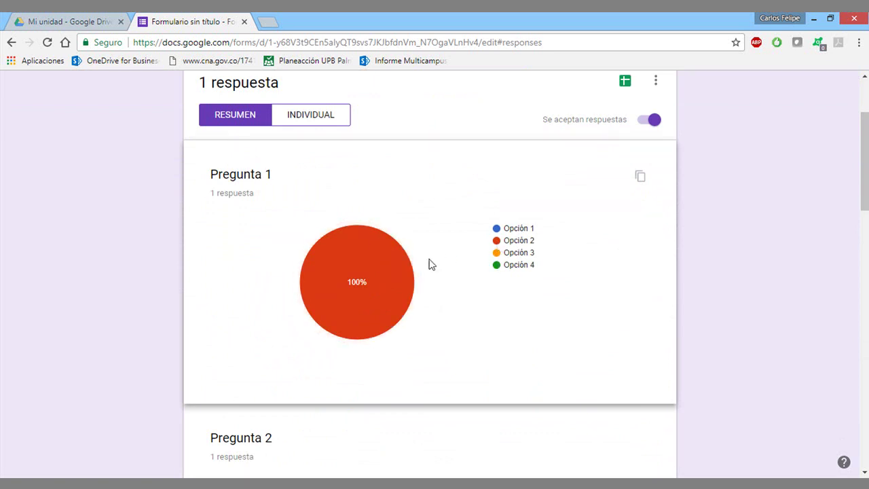
{"action": "scroll", "coordinate": [390, 281], "scroll_direction": "down", "scroll_amount": 3}
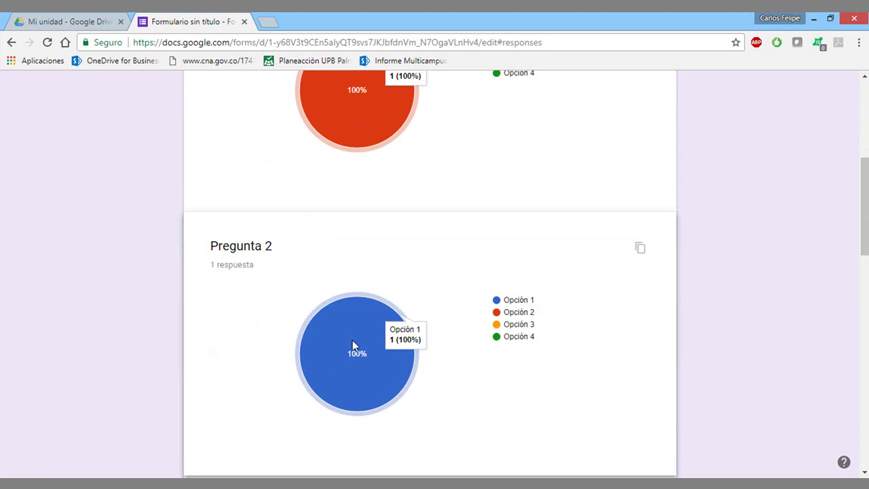
{"action": "scroll", "coordinate": [482, 300], "scroll_direction": "down", "scroll_amount": 5}
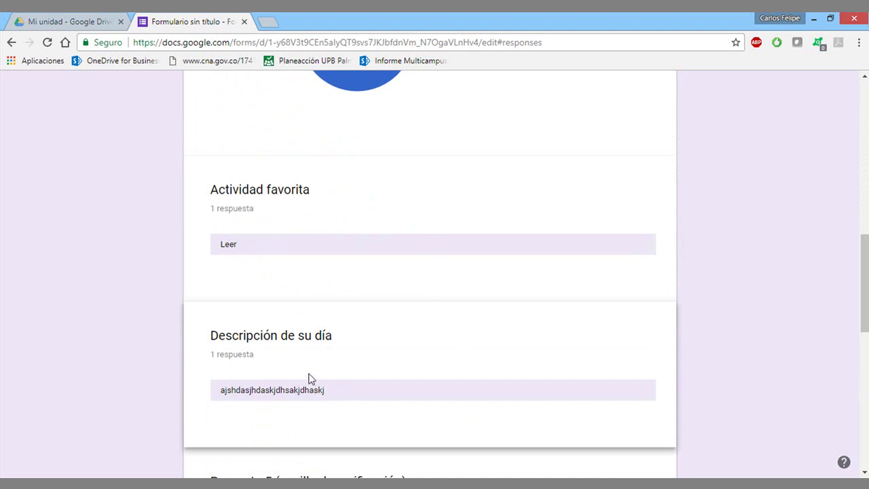
{"action": "scroll", "coordinate": [309, 382], "scroll_direction": "down", "scroll_amount": 2}
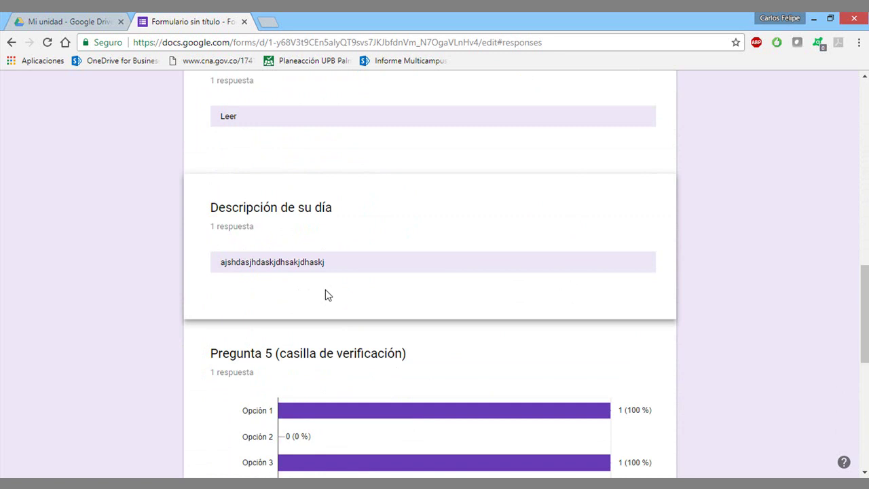
- Examine the summary results for Descripción de su día, Pregunta 5 and Pregunta 6 Estado Civil
{"action": "scroll", "coordinate": [384, 310], "scroll_direction": "down", "scroll_amount": 2}
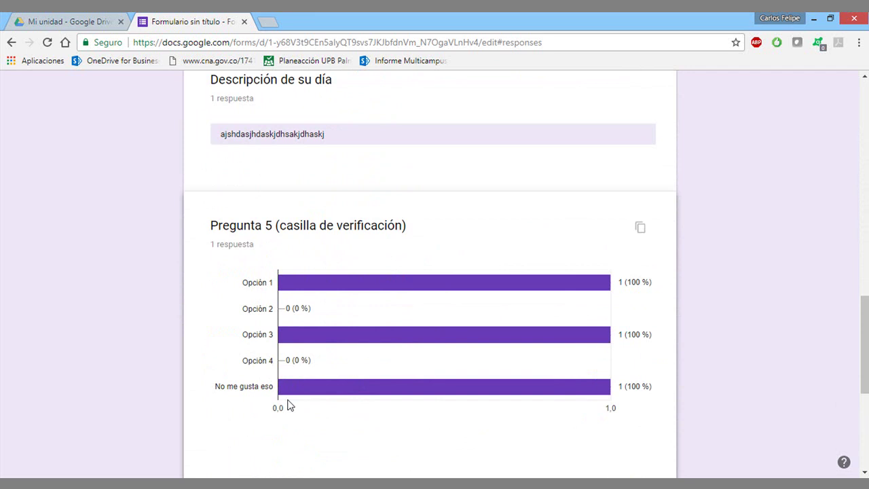
{"action": "scroll", "coordinate": [293, 378], "scroll_direction": "down", "scroll_amount": 3}
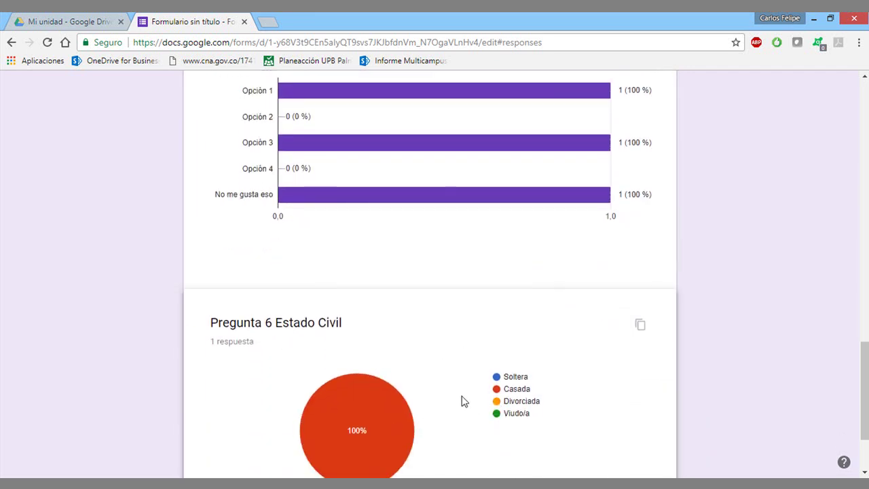
{"action": "scroll", "coordinate": [411, 397], "scroll_direction": "down", "scroll_amount": 2}
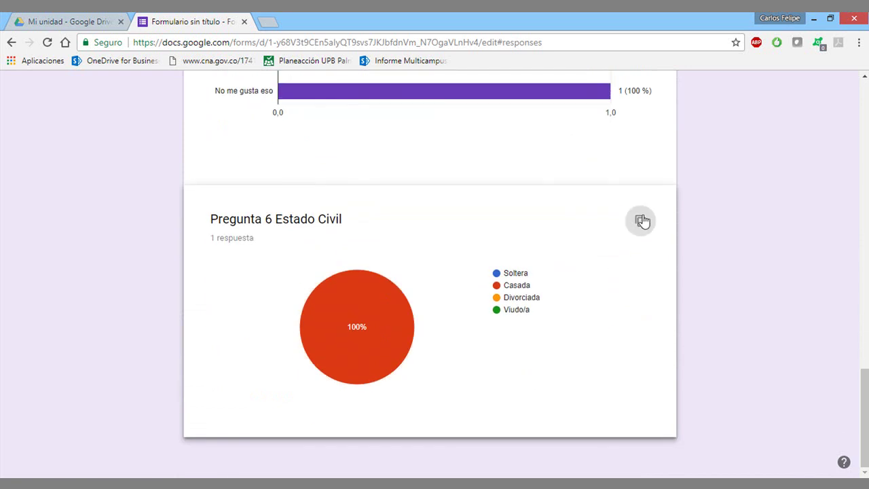
{"action": "scroll", "coordinate": [729, 323], "scroll_direction": "up", "scroll_amount": 20}
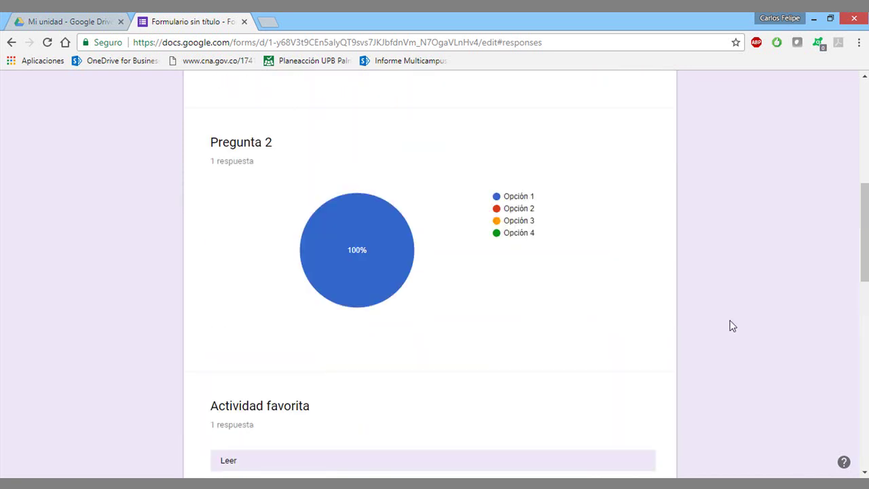
{"action": "scroll", "coordinate": [731, 325], "scroll_direction": "up", "scroll_amount": 3}
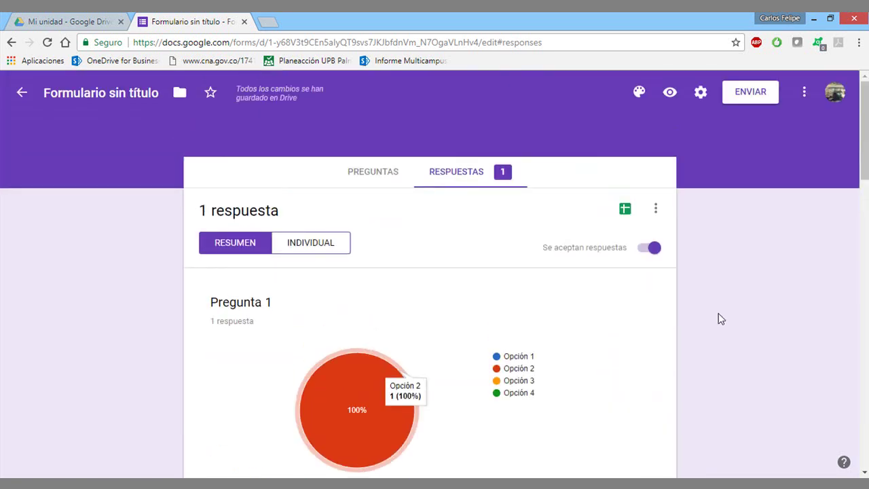
- Switch the responses to the individual view and read the submitted answers from the first to the last question
{"action": "left_click", "coordinate": [284, 239]}
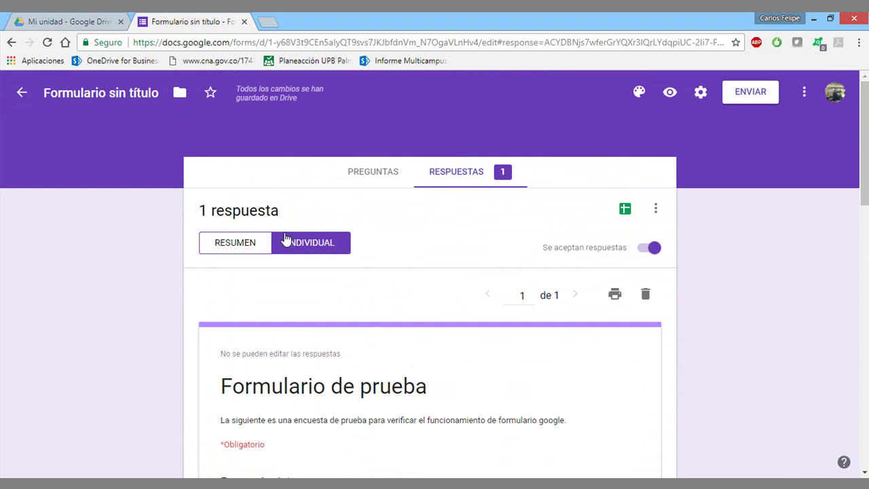
{"action": "scroll", "coordinate": [312, 252], "scroll_direction": "down", "scroll_amount": 3}
{"action": "scroll", "coordinate": [313, 251], "scroll_direction": "up", "scroll_amount": 3}
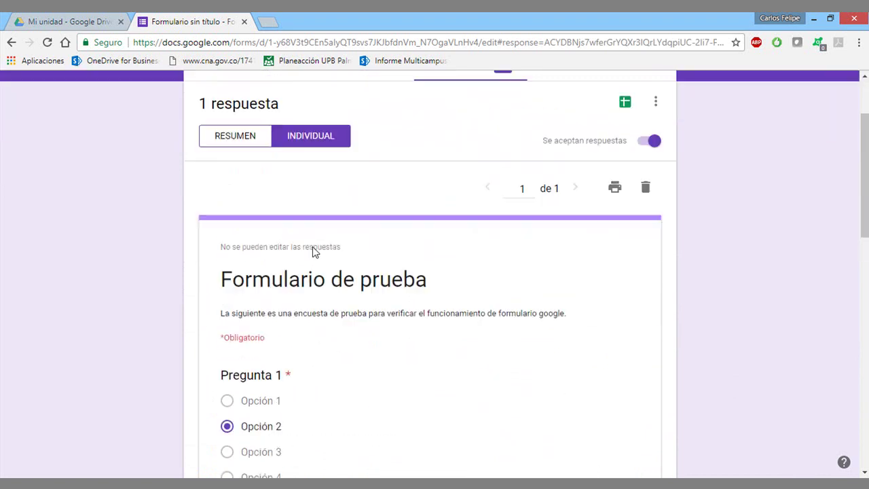
{"action": "scroll", "coordinate": [309, 252], "scroll_direction": "down", "scroll_amount": 9}
{"action": "scroll", "coordinate": [306, 253], "scroll_direction": "down", "scroll_amount": 3}
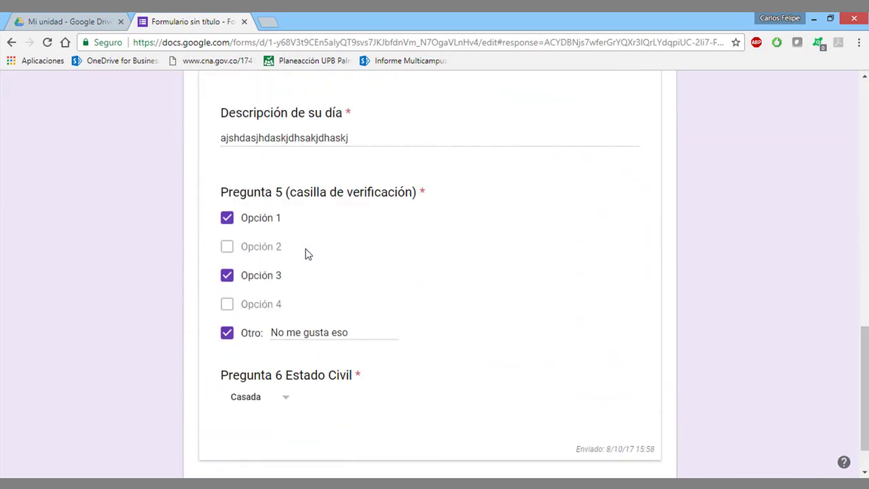
{"action": "scroll", "coordinate": [305, 252], "scroll_direction": "up", "scroll_amount": 10}
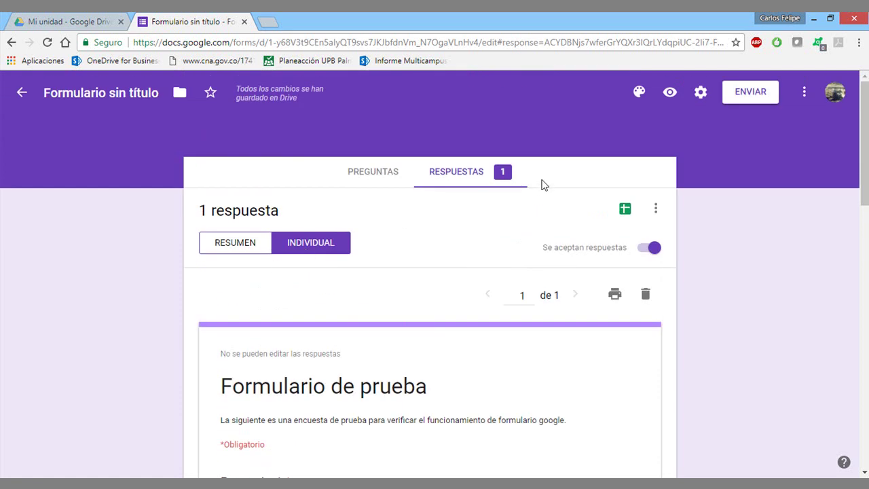
- Create a new spreadsheet for the form responses with the proposed name, and inspect its header and response rows
{"action": "left_click", "coordinate": [624, 211]}
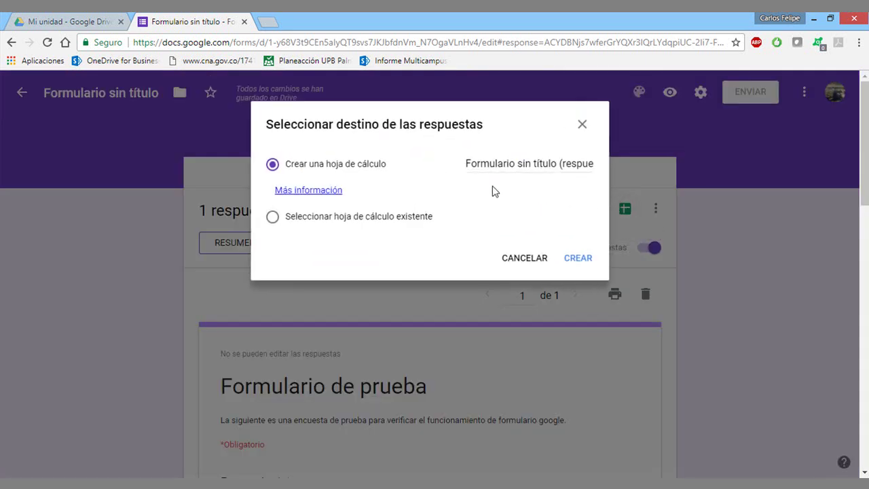
{"action": "left_click", "coordinate": [577, 258]}
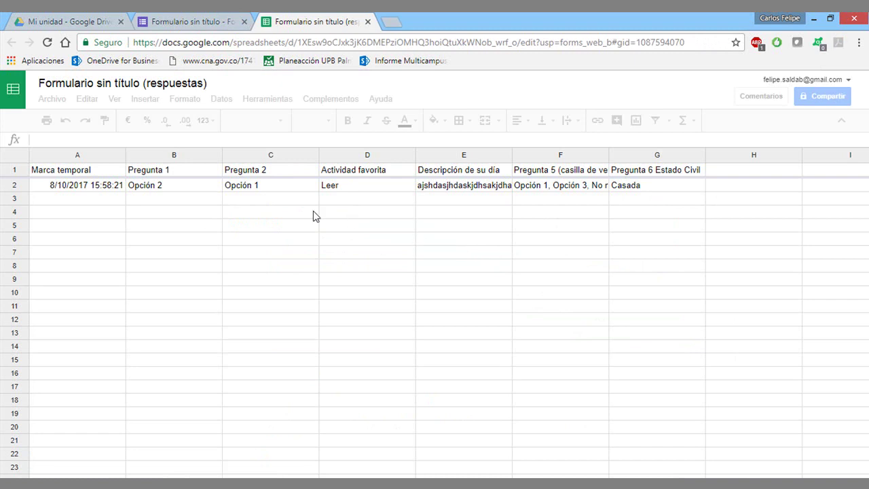
{"action": "left_click", "coordinate": [170, 198]}
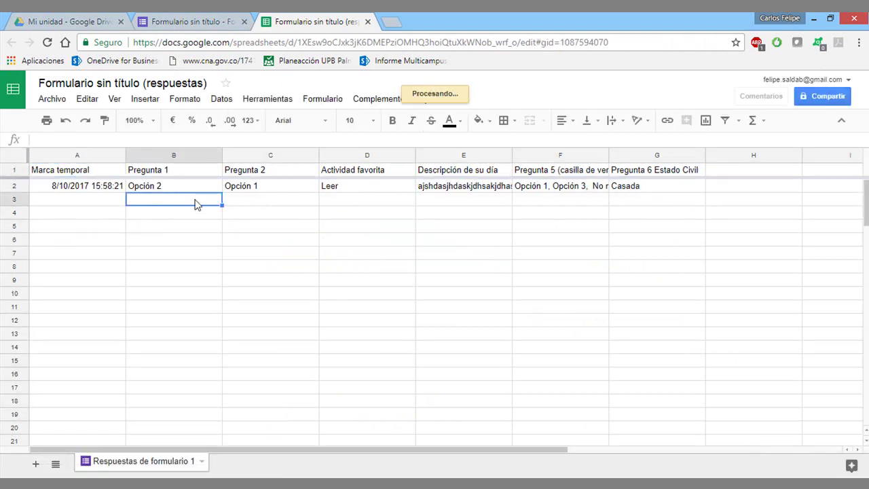
{"action": "left_click", "coordinate": [80, 199]}
{"action": "left_click", "coordinate": [119, 171]}
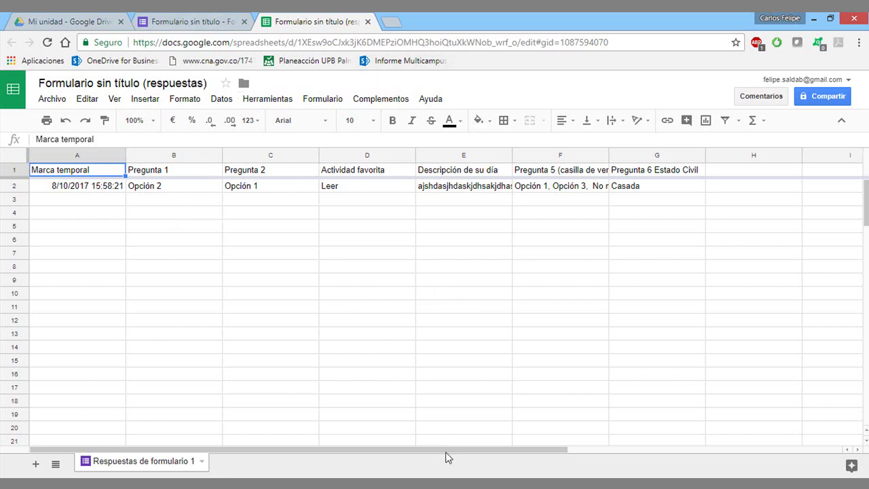
{"action": "left_click_drag", "start_coordinate": [437, 450], "coordinate": [345, 448]}
- Return to the form's responses, switch back to the summary view and look over the charts
{"action": "left_click", "coordinate": [207, 20]}
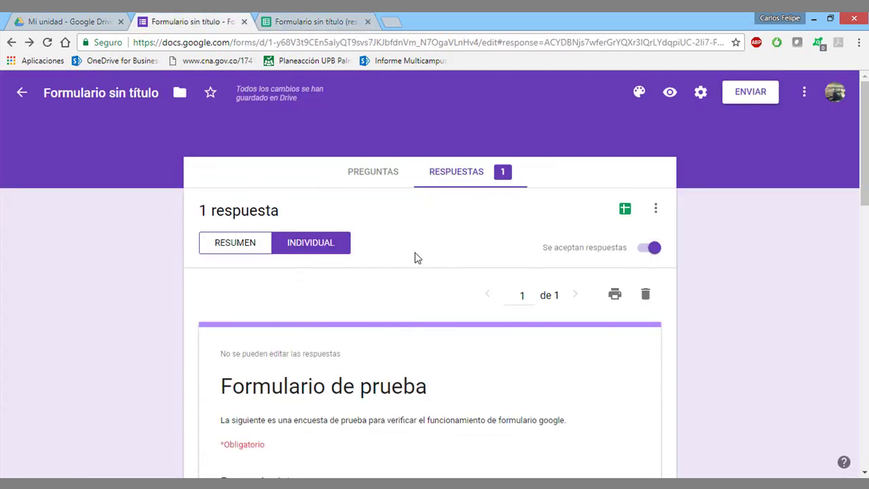
{"action": "left_click", "coordinate": [263, 243]}
{"action": "scroll", "coordinate": [418, 273], "scroll_direction": "down", "scroll_amount": 2}
{"action": "scroll", "coordinate": [419, 273], "scroll_direction": "down", "scroll_amount": 5}
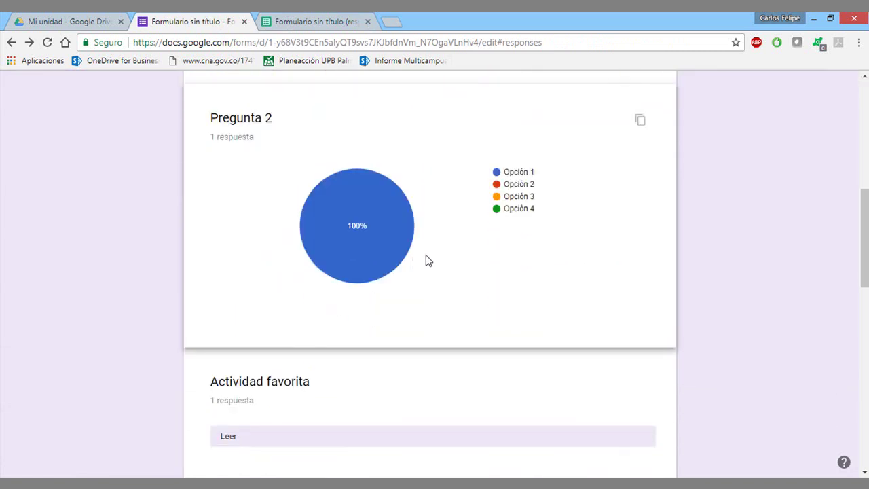
{"action": "scroll", "coordinate": [435, 258], "scroll_direction": "up", "scroll_amount": 7}
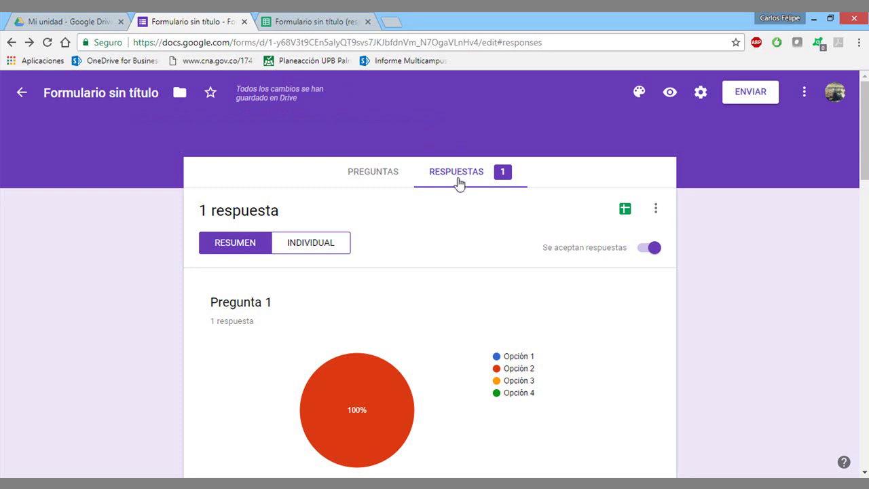
- Inspect the response management options, including the response destination settings, and close them
{"action": "left_click", "coordinate": [652, 210]}
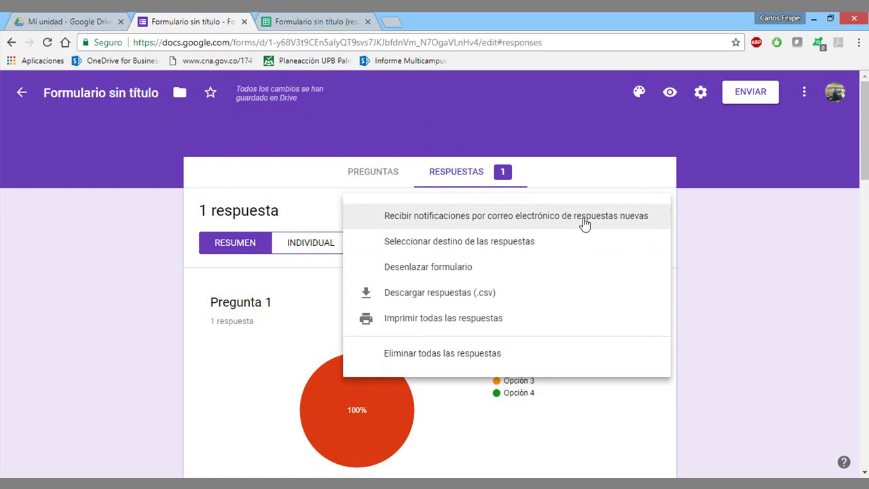
{"action": "left_click", "coordinate": [508, 245]}
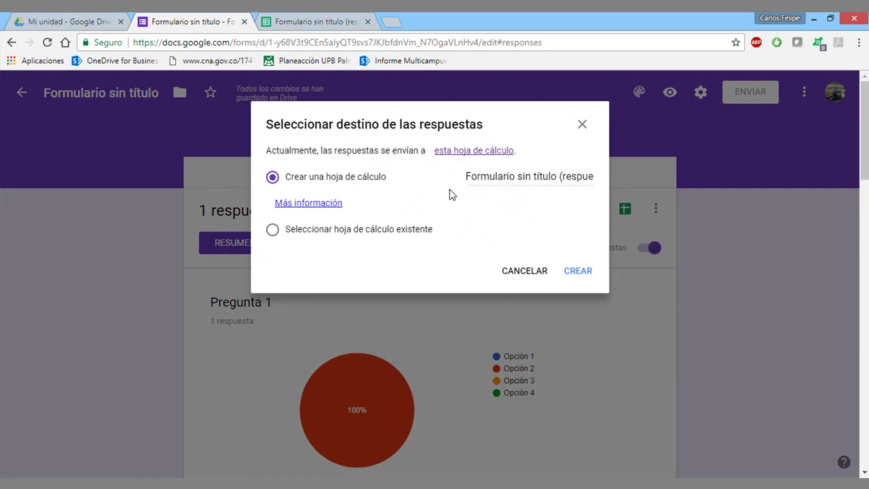
{"action": "left_click", "coordinate": [582, 125]}
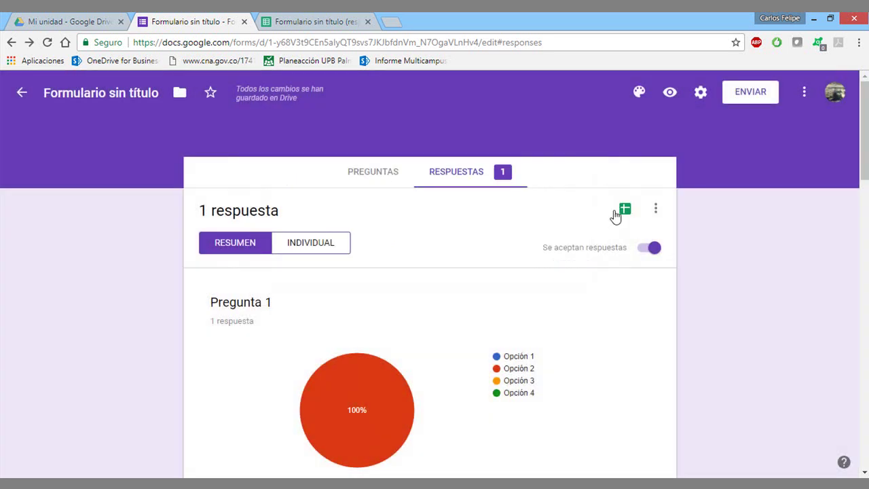
{"action": "left_click", "coordinate": [657, 206]}
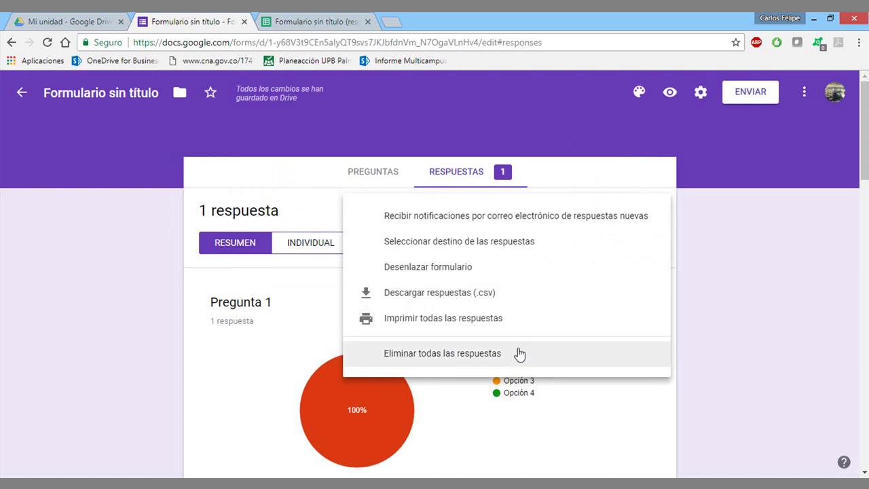
{"action": "left_click", "coordinate": [726, 262]}
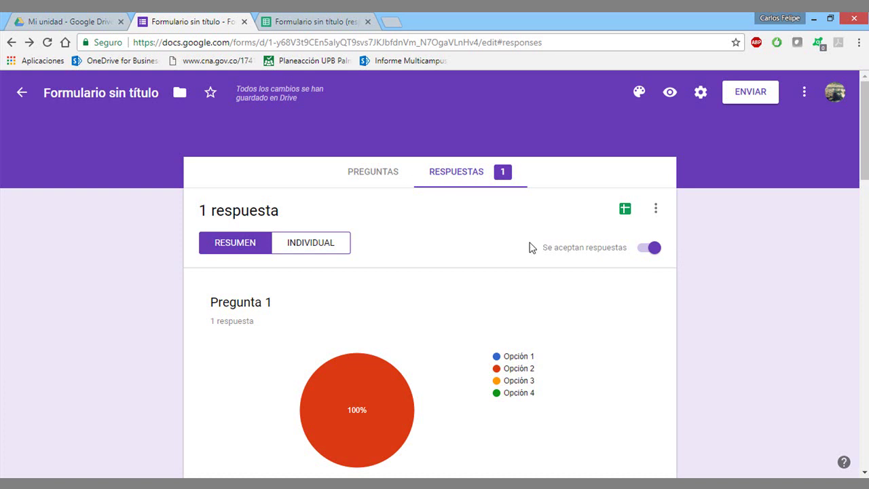
- Turn off accepting responses for the form and turn it back on
{"action": "left_click", "coordinate": [650, 248]}
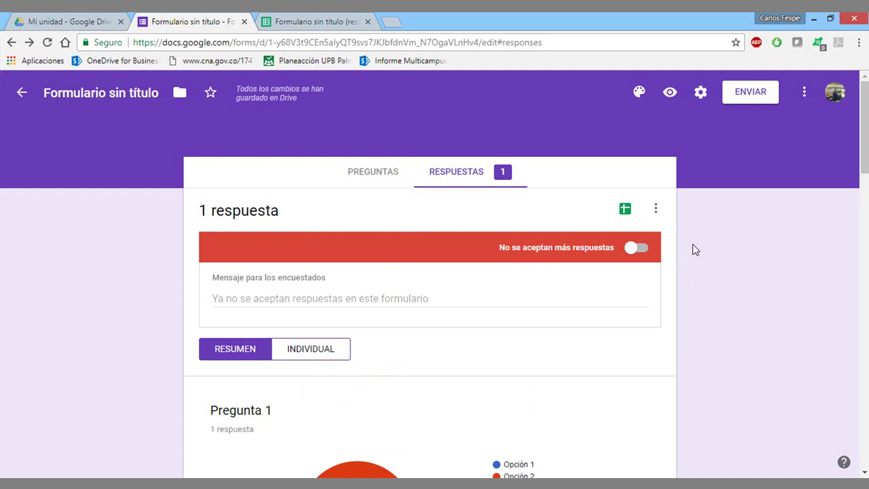
{"action": "left_click", "coordinate": [650, 248]}
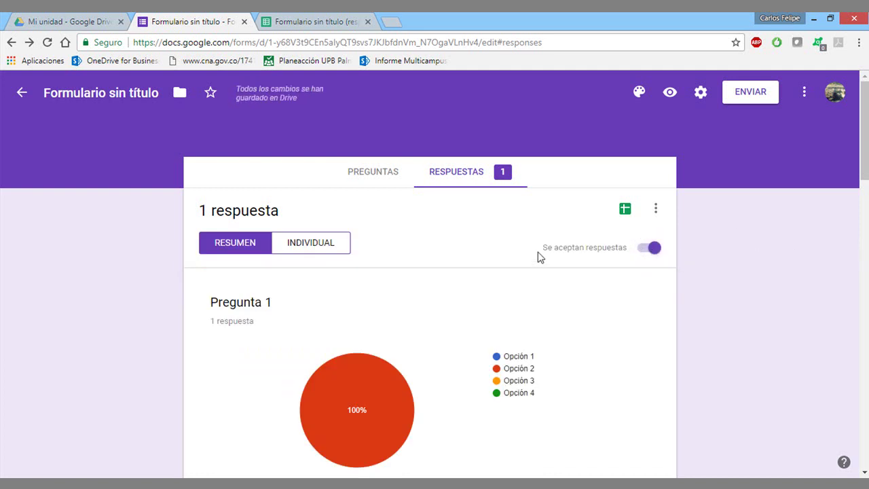
- Return to the form's questions and add a Fecha question titled "Fecha de Nacimiento" below Pregunta 6 Estado Civil
{"action": "left_click", "coordinate": [393, 177]}
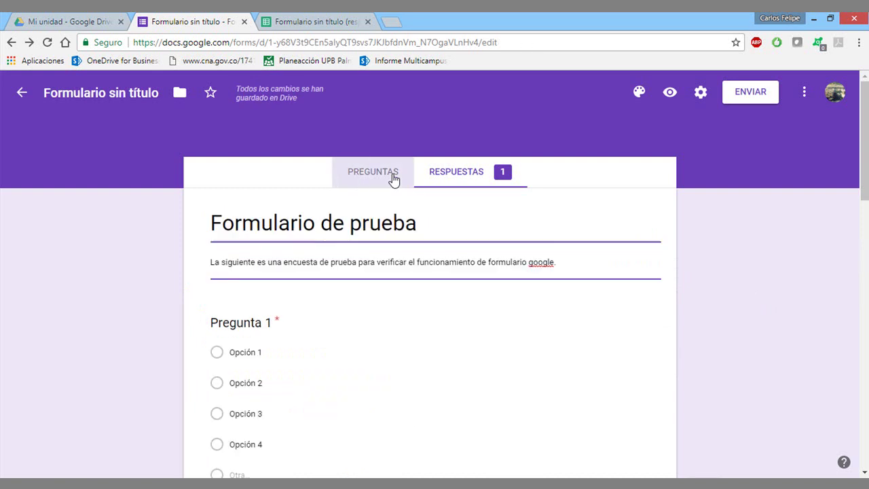
{"action": "scroll", "coordinate": [410, 264], "scroll_direction": "down", "scroll_amount": 2}
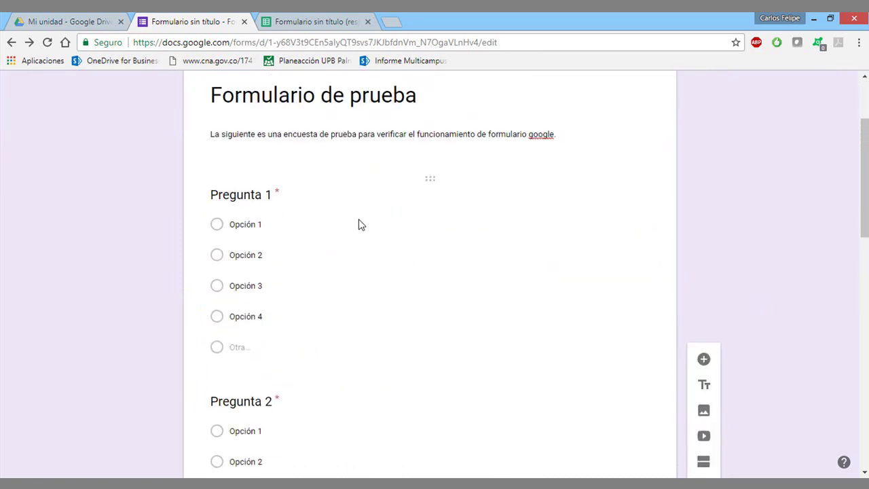
{"action": "scroll", "coordinate": [427, 181], "scroll_direction": "down", "scroll_amount": 8}
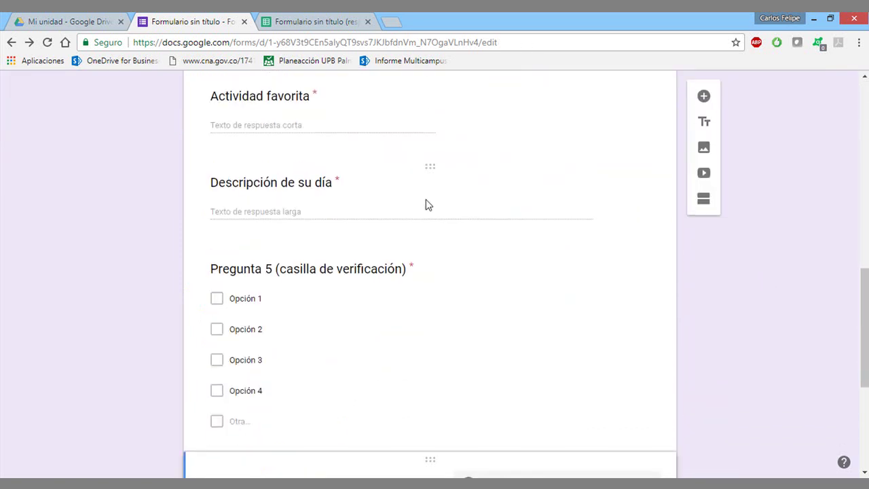
{"action": "left_click_drag", "start_coordinate": [423, 326], "coordinate": [438, 416]}
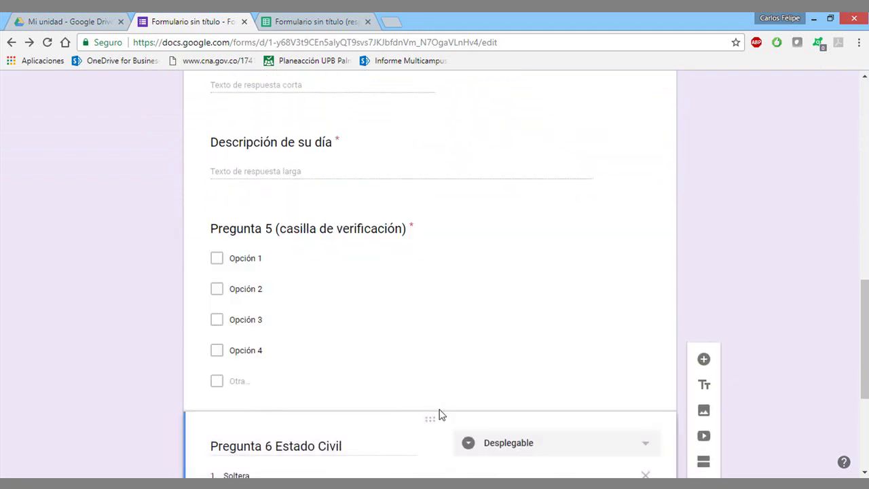
{"action": "scroll", "coordinate": [469, 355], "scroll_direction": "up", "scroll_amount": 10}
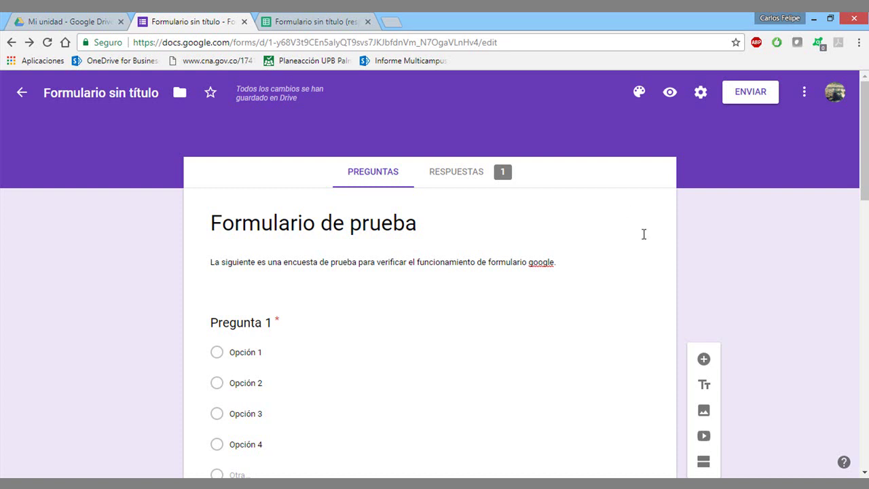
{"action": "scroll", "coordinate": [614, 278], "scroll_direction": "down", "scroll_amount": 15}
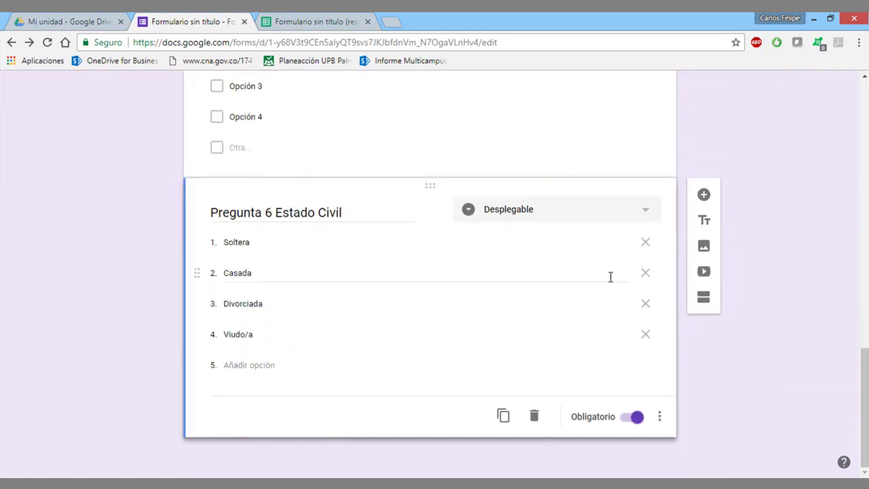
{"action": "left_click", "coordinate": [705, 197]}
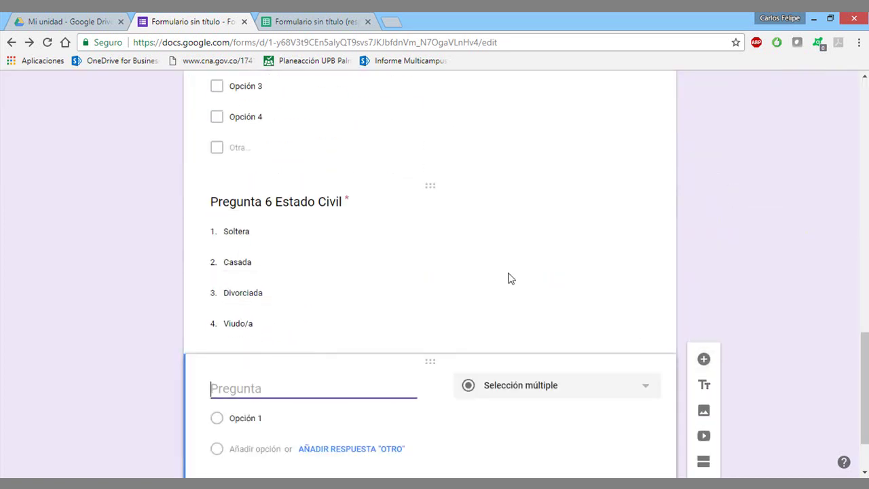
{"action": "type", "text": "Fe"}
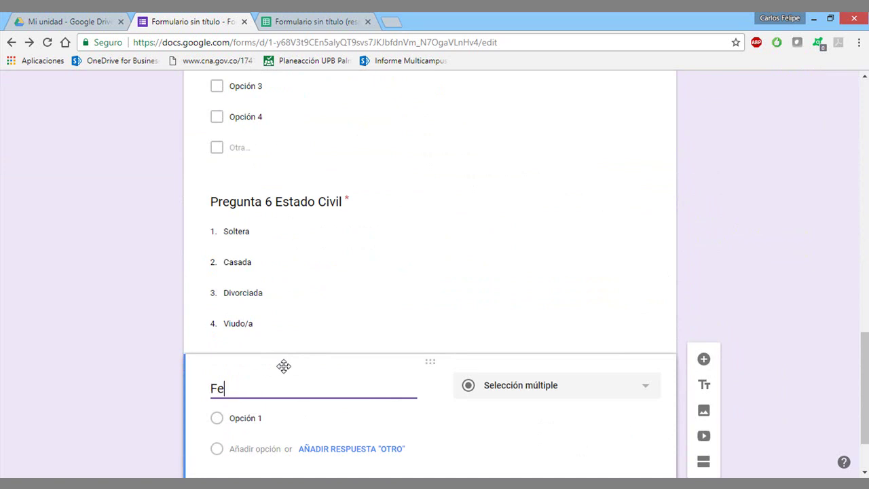
{"action": "type", "text": "cha de Nacimiento"}
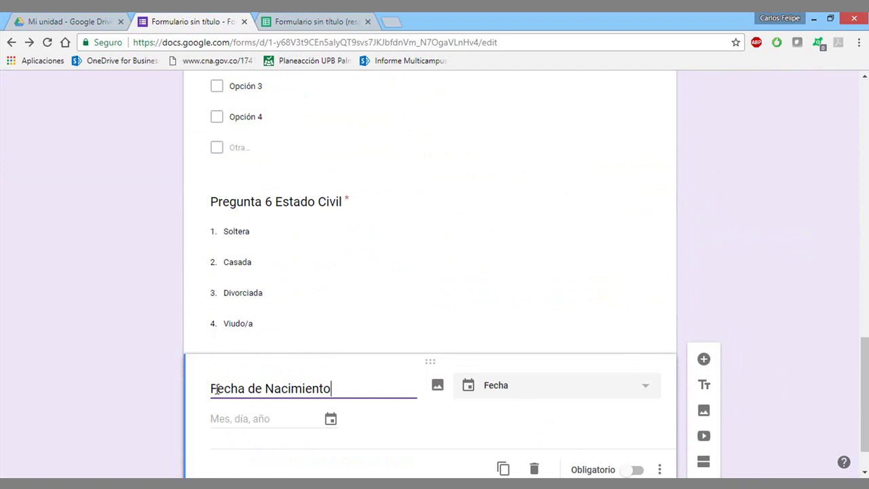
{"action": "left_click", "coordinate": [570, 386]}
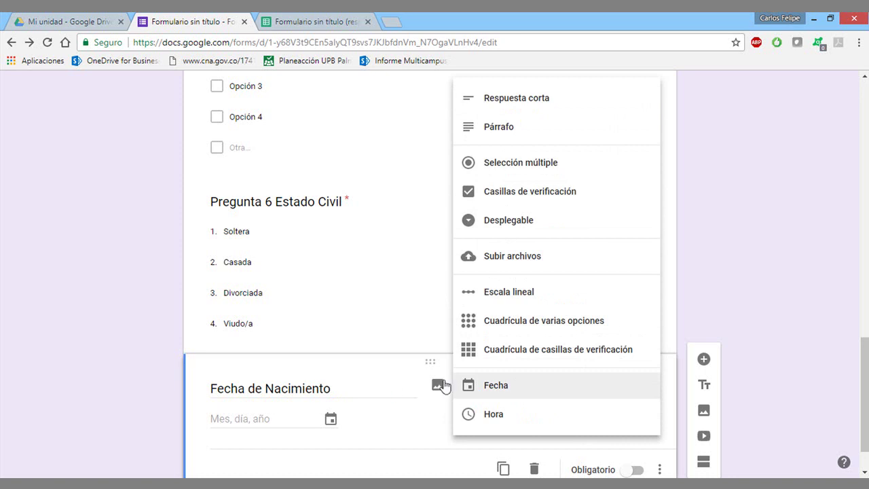
{"action": "left_click", "coordinate": [520, 393]}
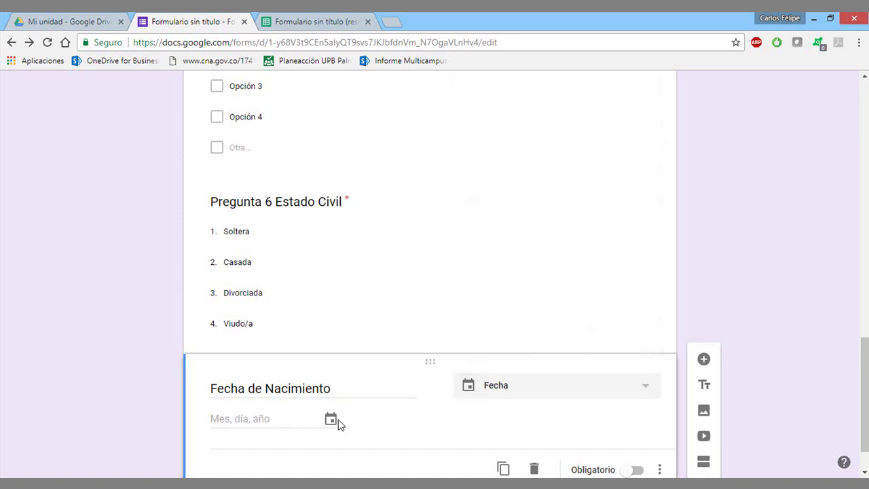
{"action": "scroll", "coordinate": [438, 417], "scroll_direction": "down", "scroll_amount": 1}
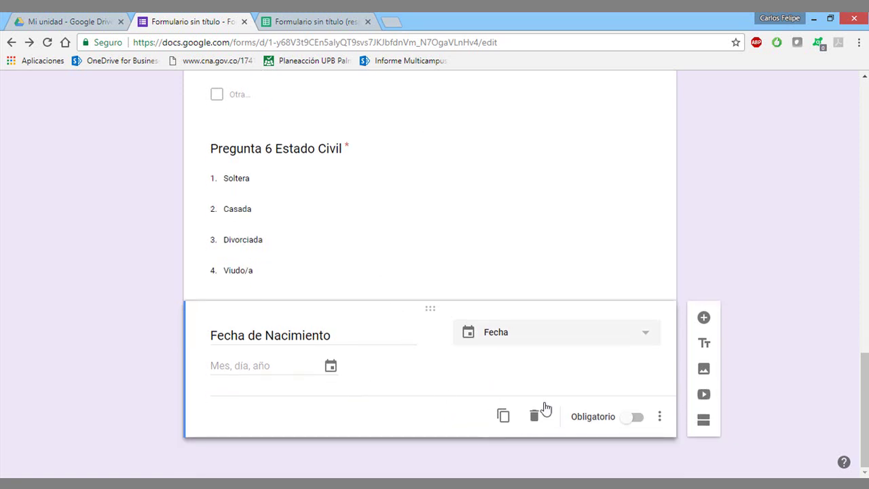
- Make the "Fecha de Nacimiento" question required and move it to the start of the form, above Pregunta 1
{"action": "left_click", "coordinate": [631, 416]}
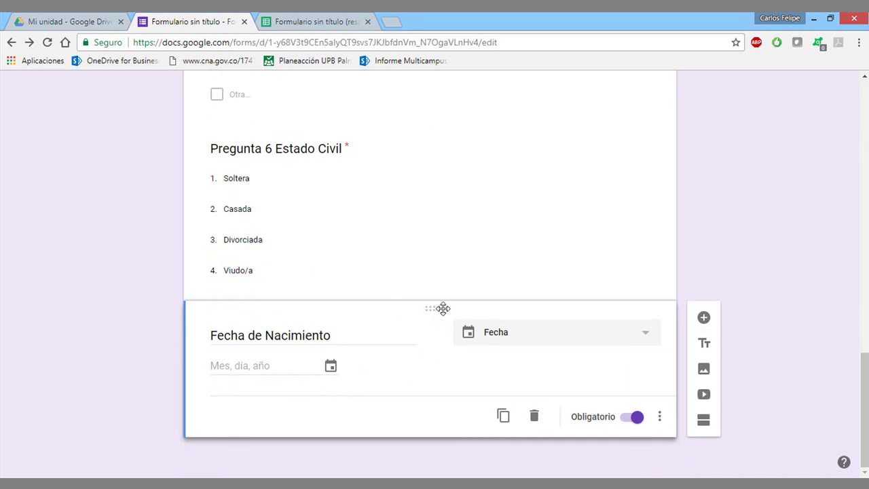
{"action": "left_click_drag", "start_coordinate": [442, 308], "coordinate": [463, 221]}
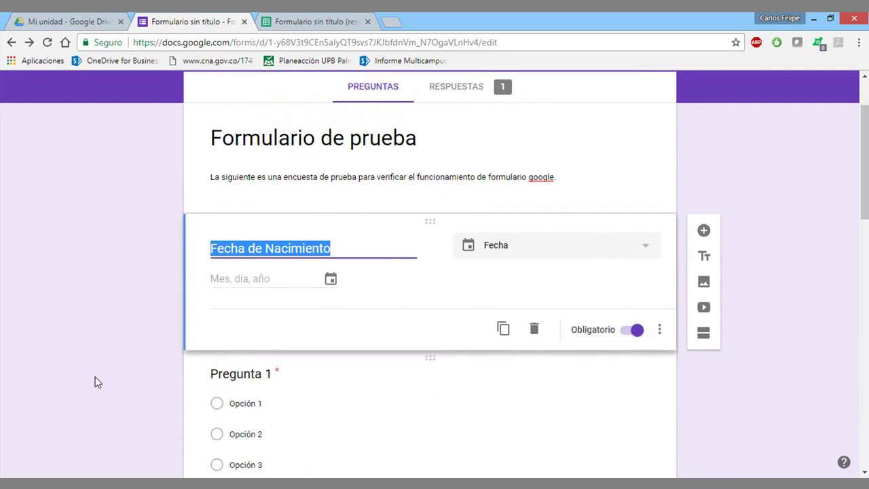
{"action": "left_click", "coordinate": [70, 299]}
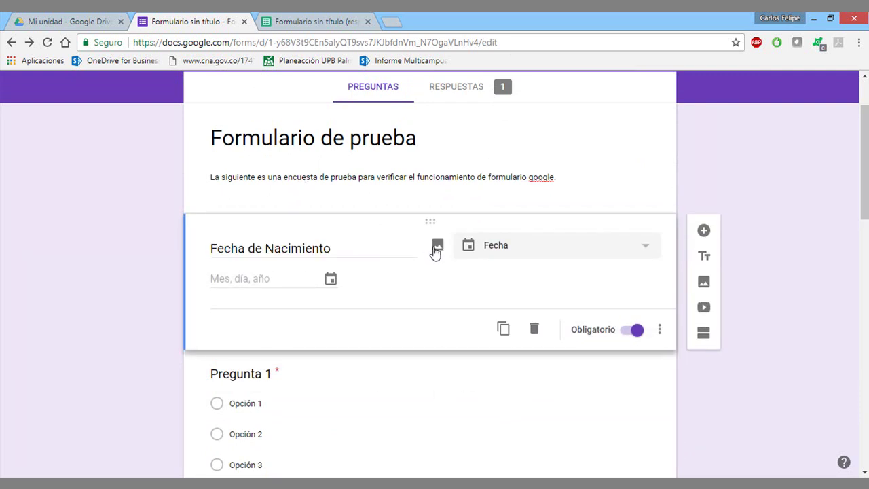
- Add an Escala lineal question from 1 to 5 titled "Nivel de Satisfacción" below Pregunta 6 Estado Civil
{"action": "scroll", "coordinate": [428, 249], "scroll_direction": "down", "scroll_amount": 15}
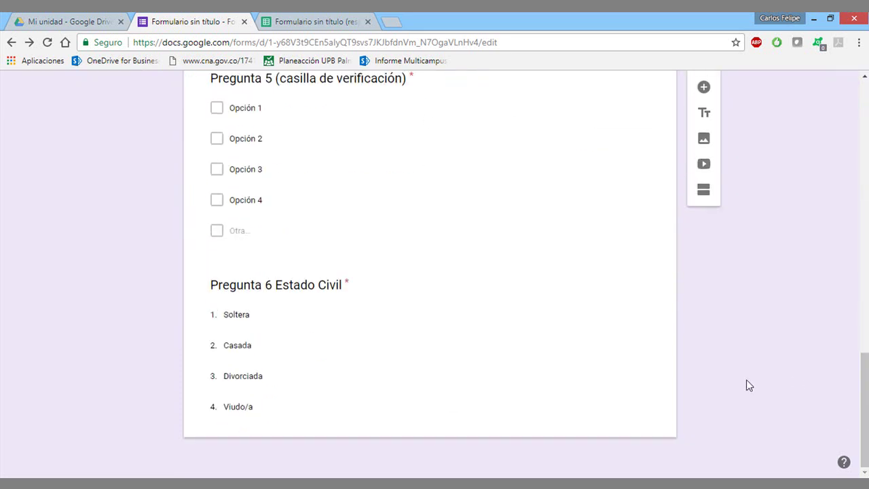
{"action": "left_click", "coordinate": [636, 406]}
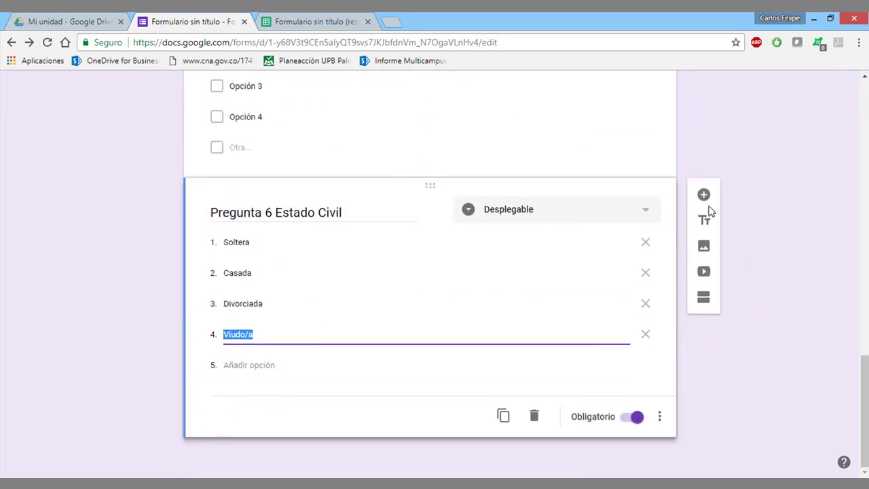
{"action": "left_click", "coordinate": [703, 195]}
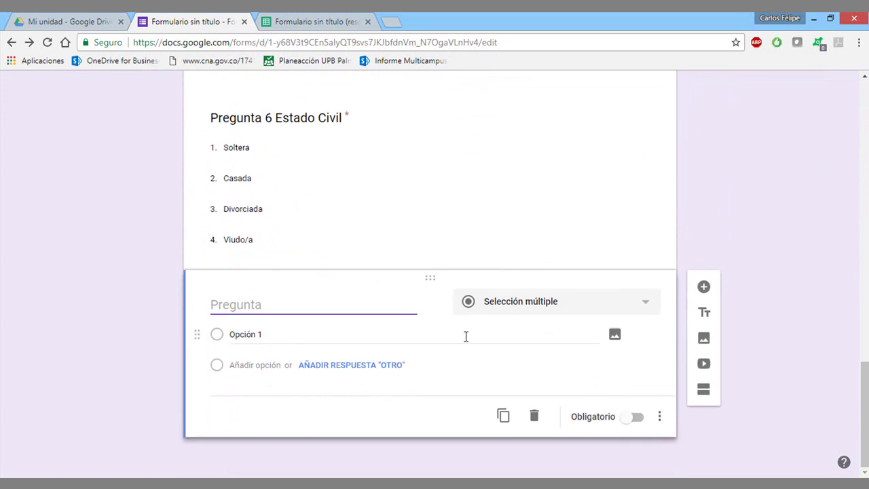
{"action": "left_click", "coordinate": [592, 309]}
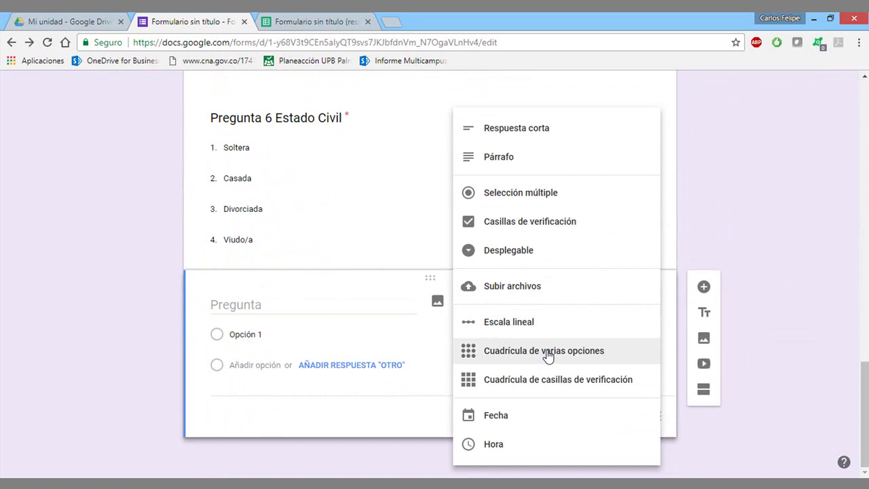
{"action": "left_click", "coordinate": [526, 323]}
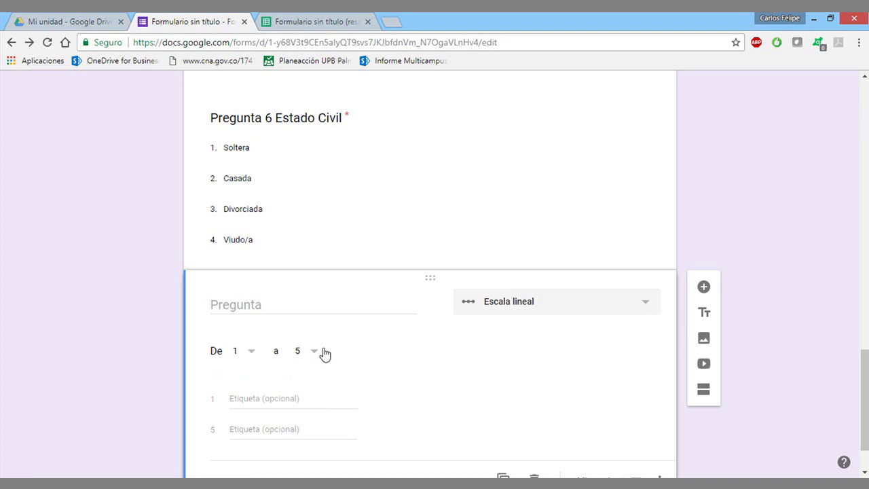
{"action": "left_click", "coordinate": [317, 352]}
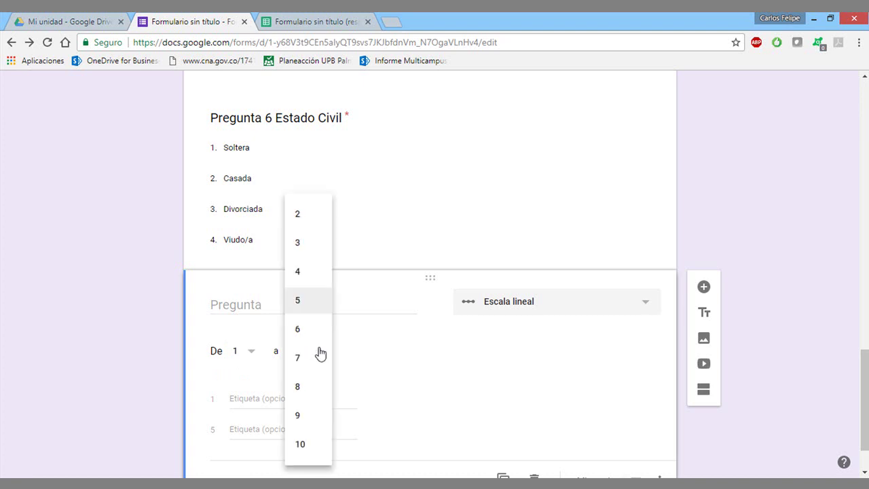
{"action": "left_click", "coordinate": [314, 306]}
{"action": "left_click", "coordinate": [295, 303]}
{"action": "type", "text": "Nivel "}
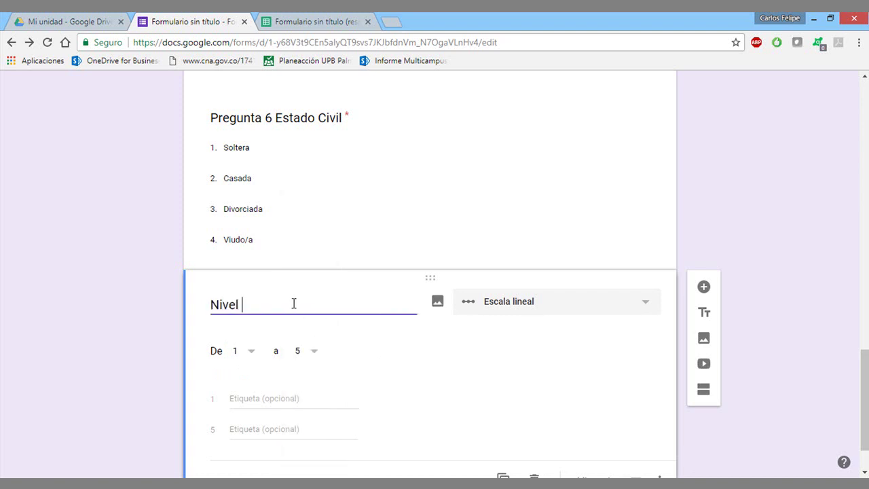
{"action": "type", "text": "de Satisfacción"}
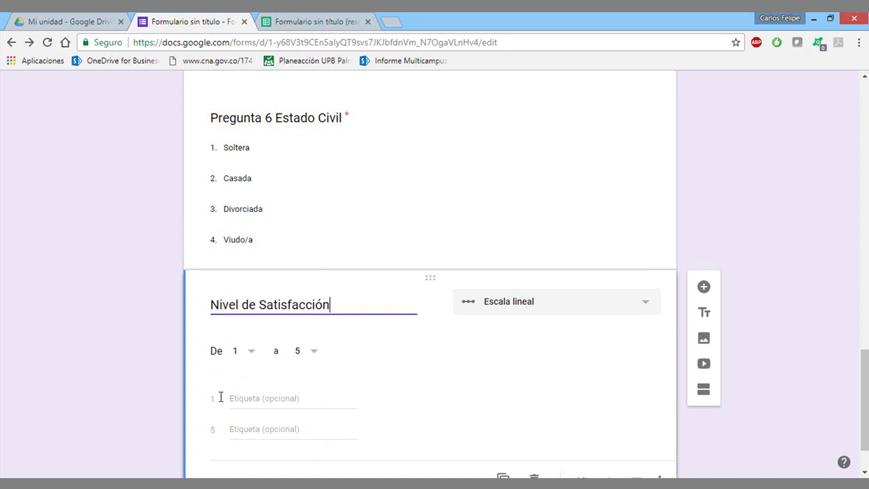
- Label the scale's 1 "Nada Satisfecho" and 5 "Totalmente Satisfecho", and make the question required
{"action": "left_click", "coordinate": [293, 399]}
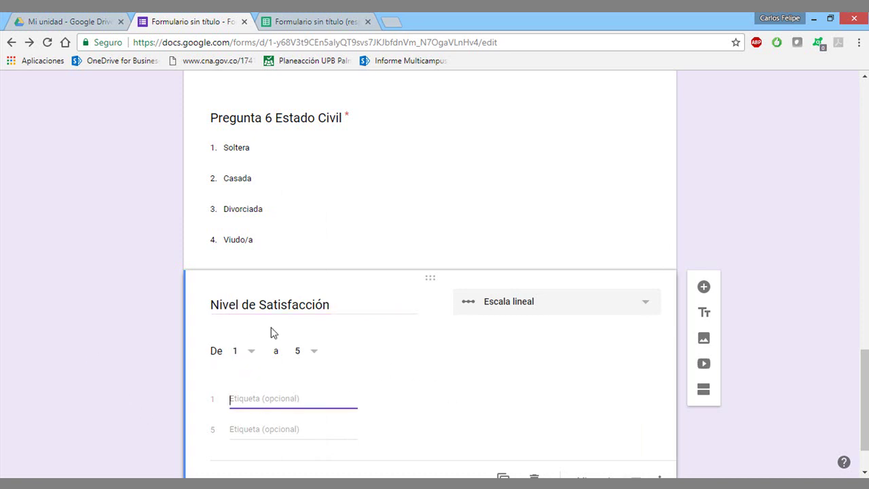
{"action": "type", "text": "Nada Satisfecho"}
{"action": "key", "text": "Tab"}
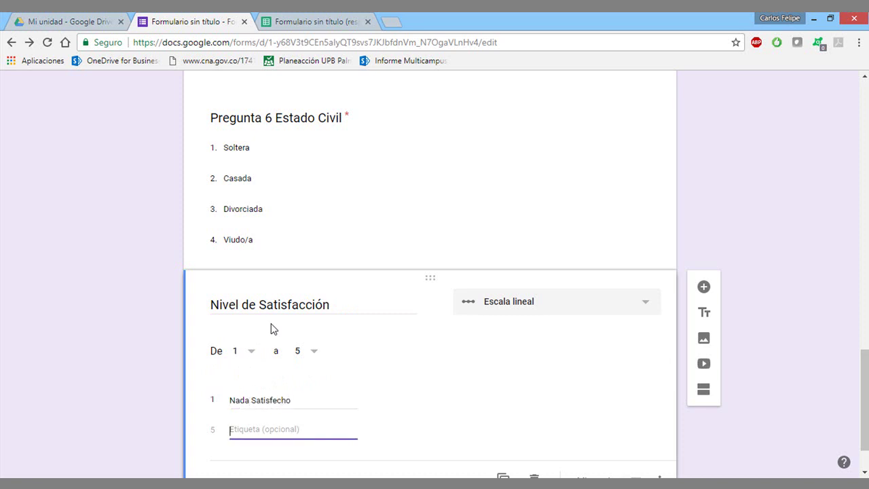
{"action": "type", "text": "Totalmente Sati"}
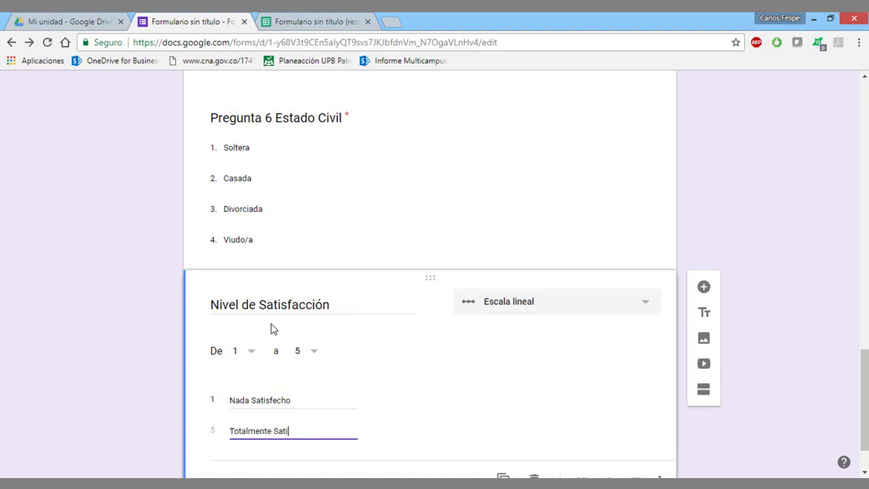
{"action": "type", "text": "sfecho"}
{"action": "left_click", "coordinate": [421, 370]}
{"action": "scroll", "coordinate": [421, 370], "scroll_direction": "down", "scroll_amount": 1}
{"action": "left_click", "coordinate": [635, 419]}
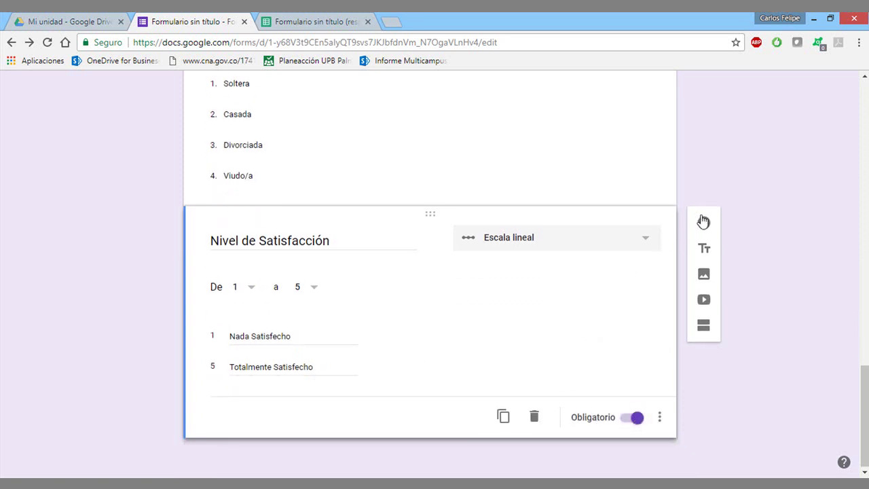
- Add a Cuadrícula de varias opciones question titled "Parametros de Satisfacción" below Nivel de Satisfacción
{"action": "left_click", "coordinate": [703, 222]}
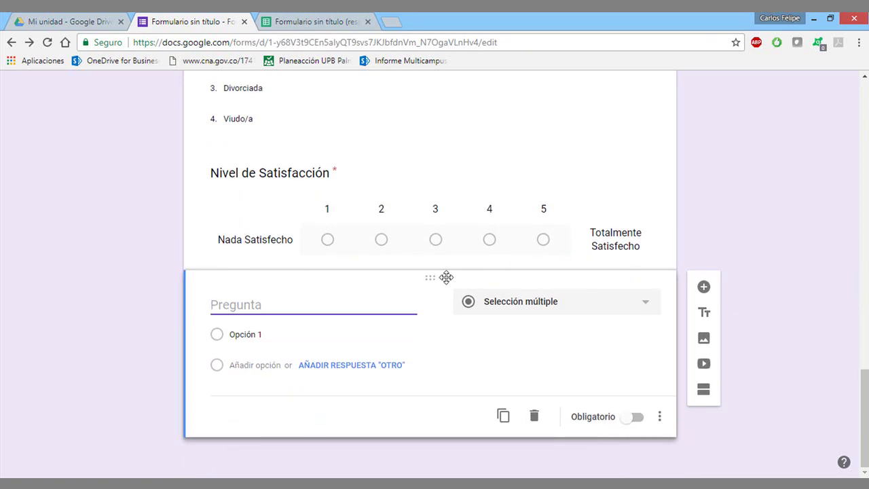
{"action": "left_click", "coordinate": [554, 308]}
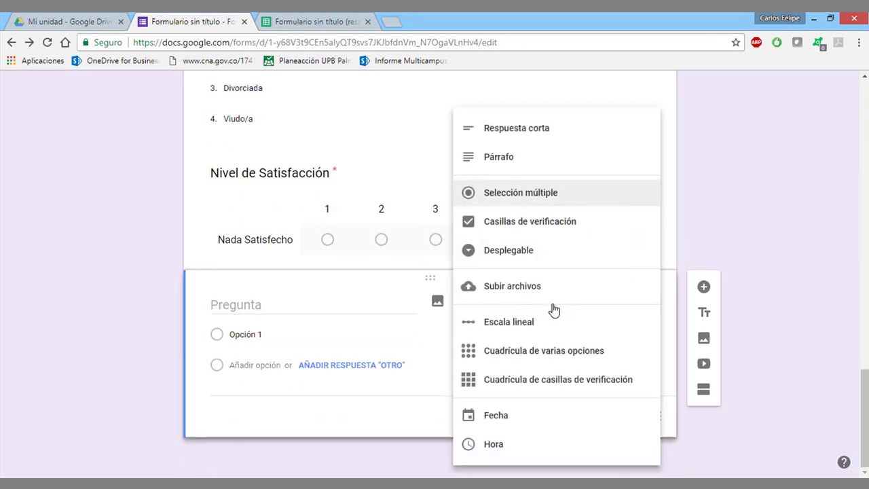
{"action": "left_click", "coordinate": [572, 356]}
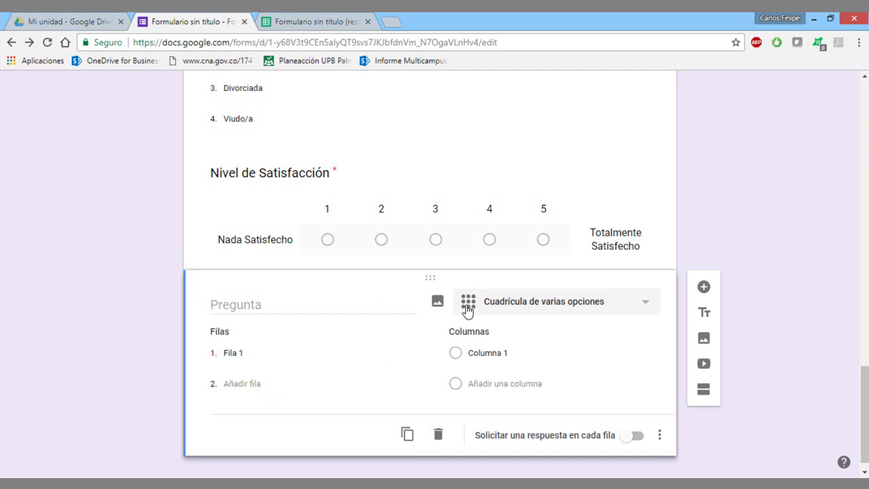
{"action": "left_click", "coordinate": [257, 306]}
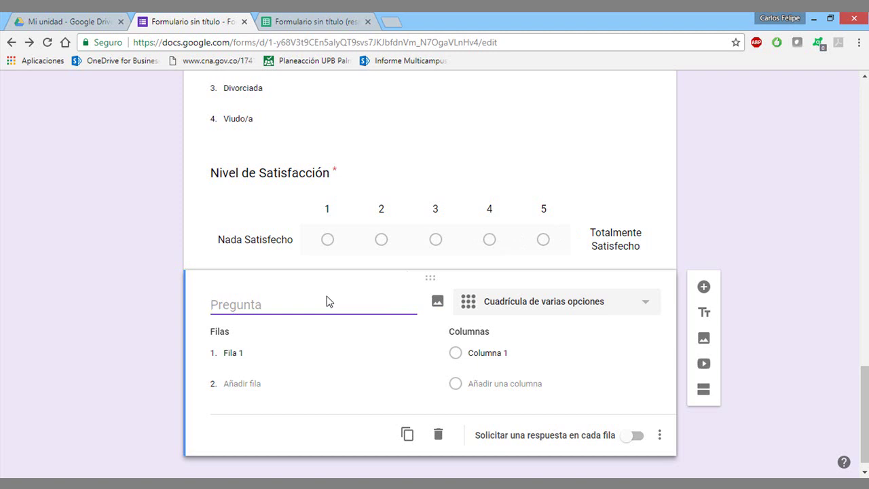
{"action": "type", "text": "Parametros de Satisfacción"}
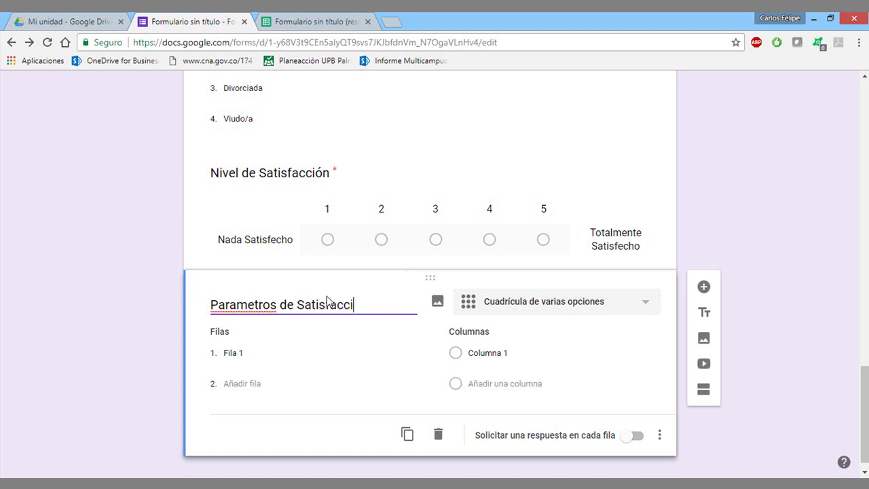
- Enter "Comodidad", "Servicio" and "Precio" as the three rows of the grid question
{"action": "left_click", "coordinate": [267, 353]}
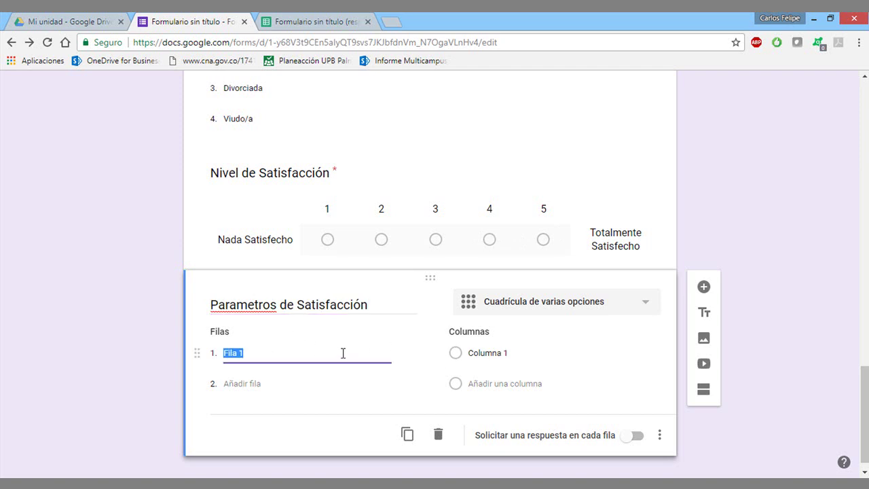
{"action": "type", "text": "Comida"}
{"action": "key", "text": "BackSpace"}
{"action": "key", "text": "BackSpace"}
{"action": "type", "text": "odidad"}
{"action": "key", "text": "Return"}
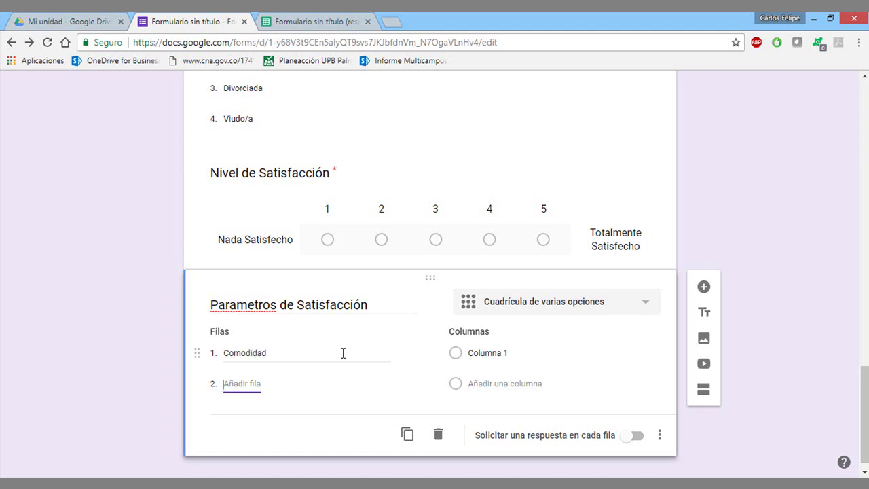
{"action": "type", "text": "Servicio"}
{"action": "key", "text": "Tab"}
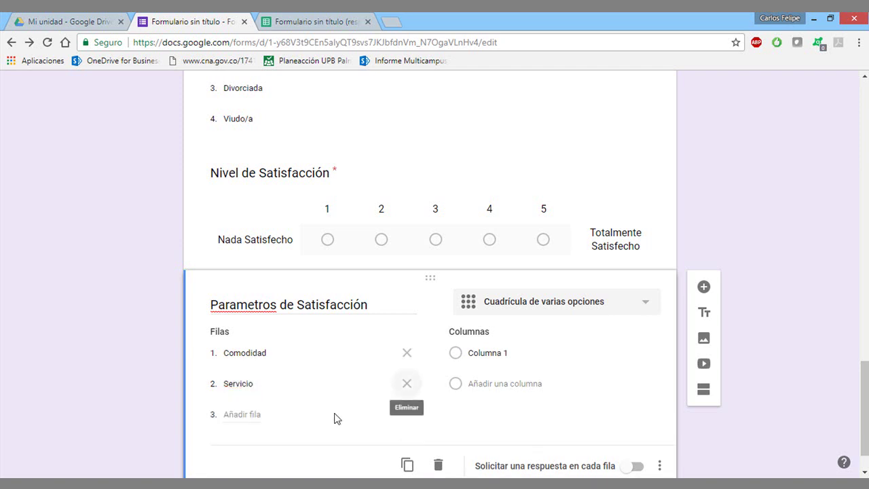
{"action": "left_click", "coordinate": [251, 415]}
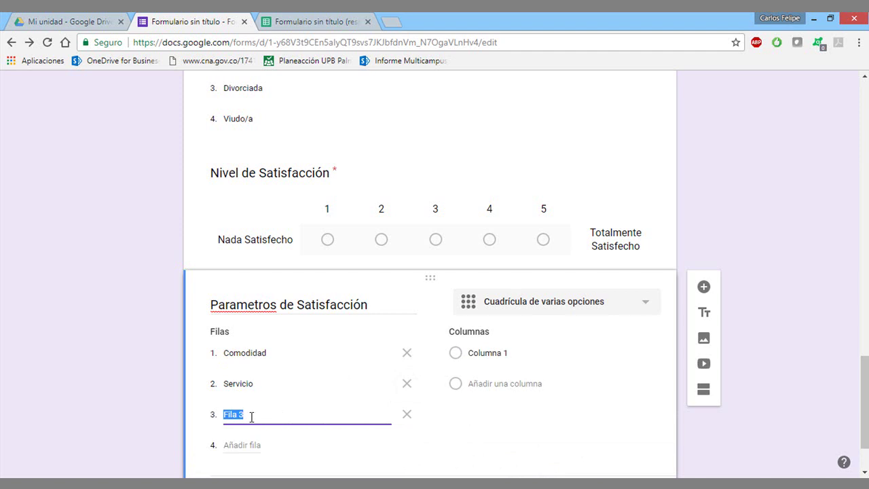
{"action": "type", "text": "Precio"}
- Correct the spelling of "Parametros" to "Parámetros" in the grid question's title
{"action": "triple_click", "coordinate": [233, 304]}
{"action": "right_click", "coordinate": [233, 304]}
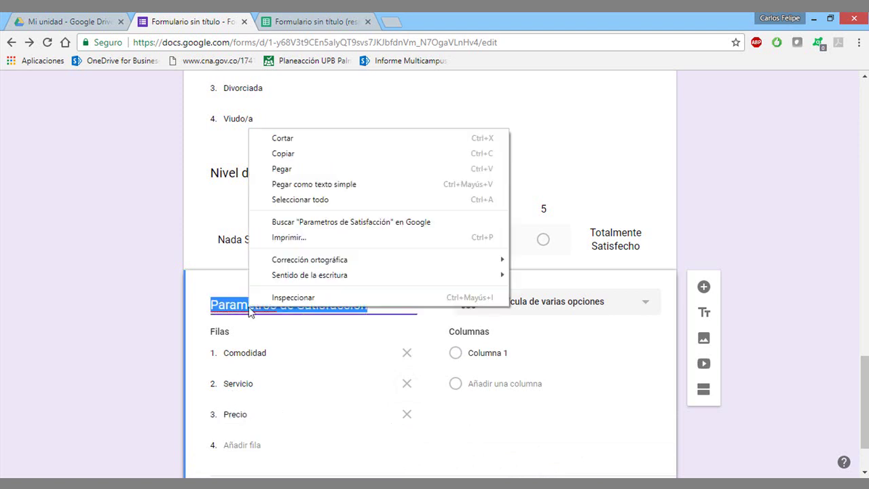
{"action": "double_click", "coordinate": [233, 305]}
{"action": "right_click", "coordinate": [233, 305]}
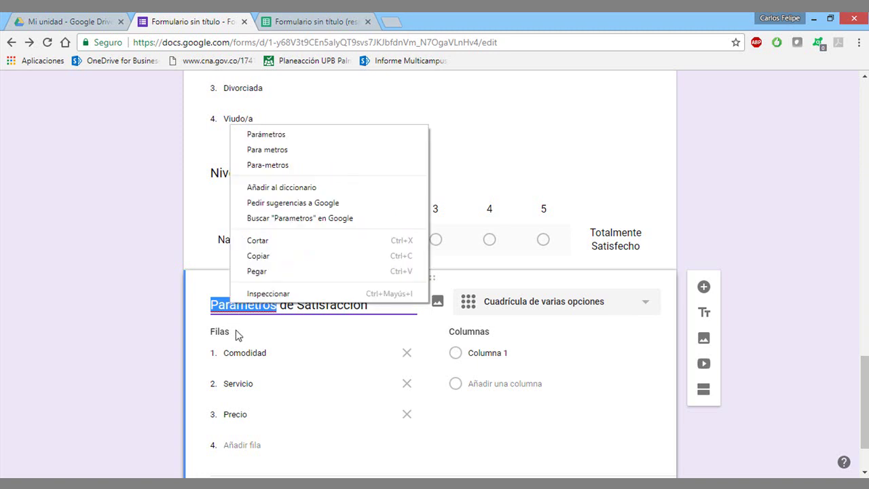
{"action": "left_click", "coordinate": [268, 135]}
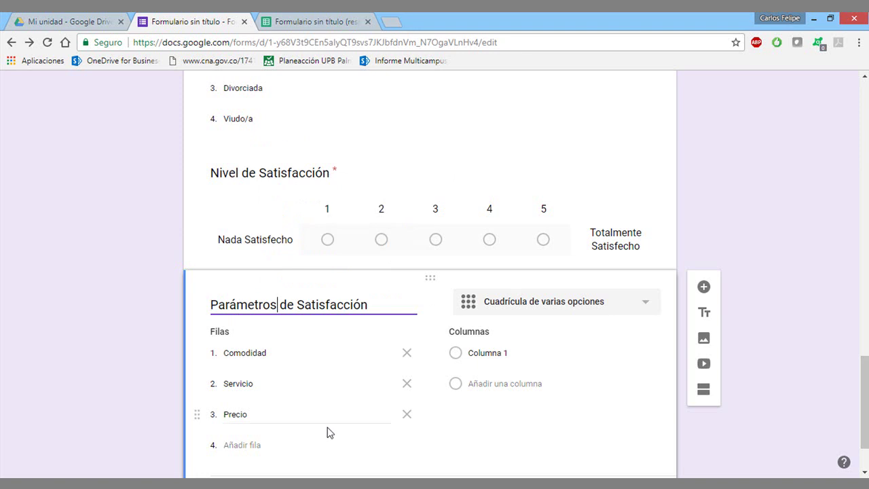
- Name the grid's first two columns "Nada Satisfecho" and "Poco Satisfecho"
{"action": "left_click", "coordinate": [475, 352]}
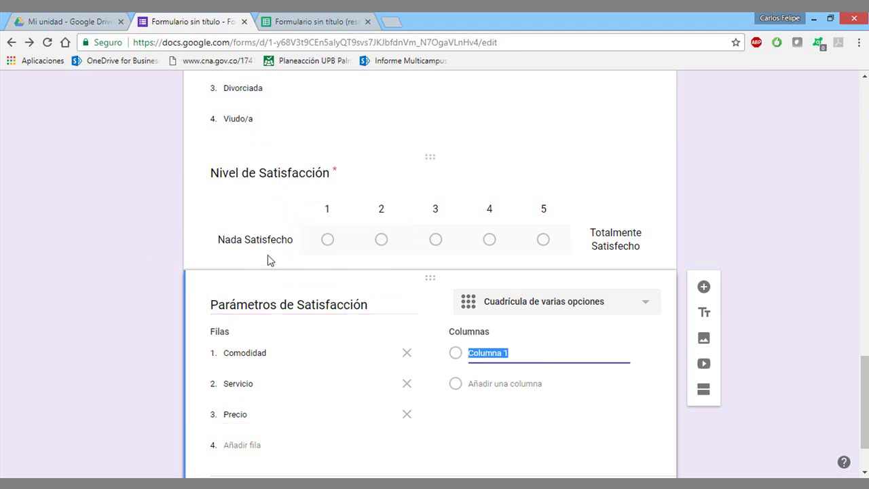
{"action": "type", "text": "nada"}
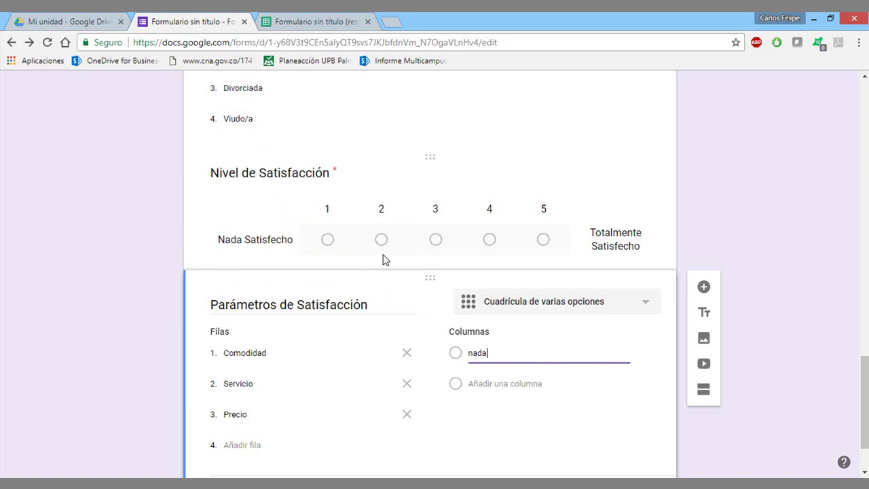
{"action": "type", "text": "ada Satisfecho"}
{"action": "key", "text": "Return"}
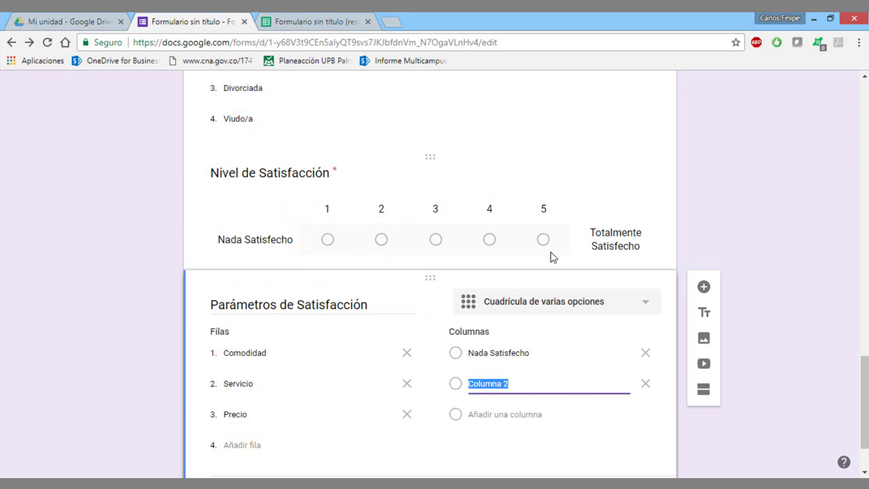
{"action": "type", "text": "Pco"}
{"action": "key", "text": "BackSpace"}
{"action": "type", "text": "oco Satisf"}
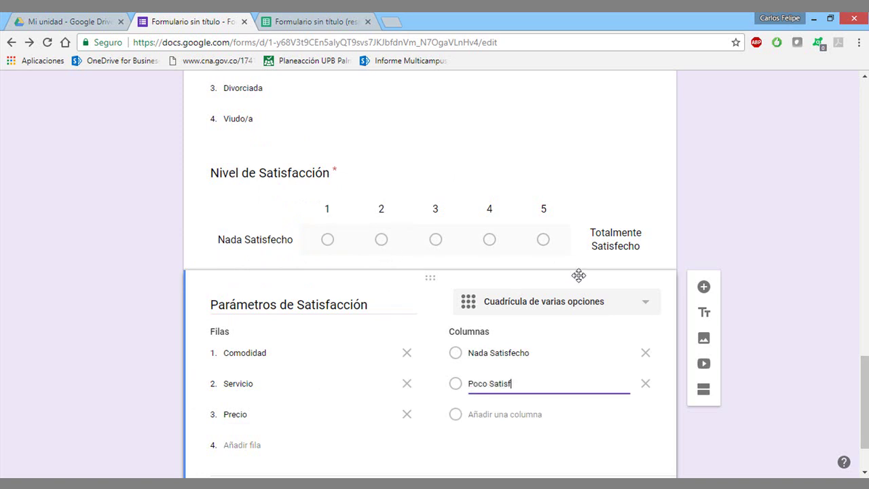
{"action": "type", "text": "echo"}
{"action": "key", "text": "Tab"}
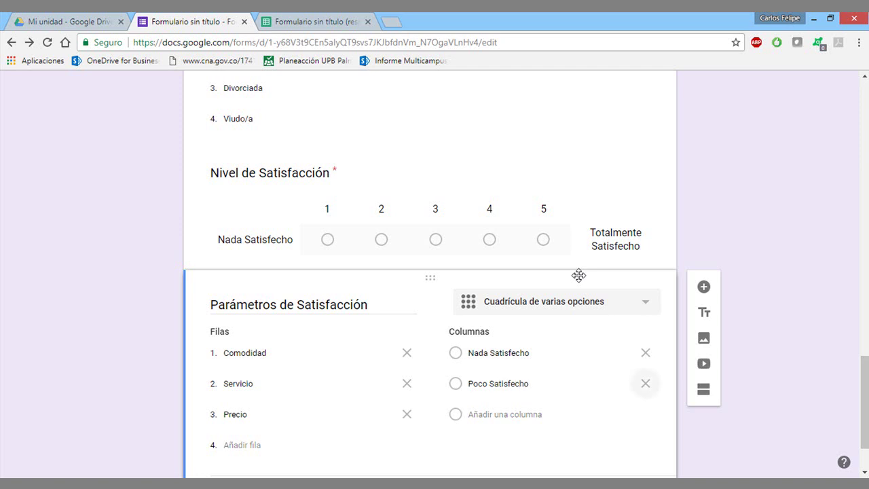
- Add a third column named "Algo Satisfecho" to the grid question
{"action": "left_click", "coordinate": [505, 414]}
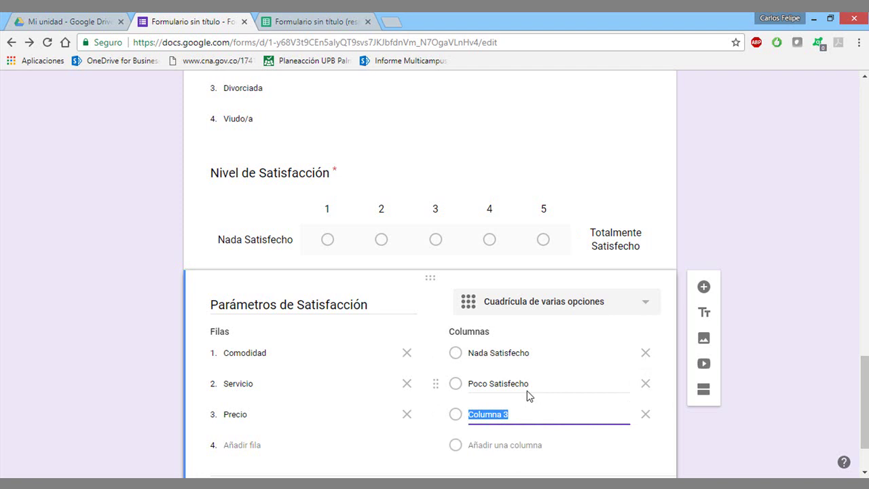
{"action": "type", "text": "algo"}
{"action": "key", "text": "BackSpace"}
{"action": "key", "text": "BackSpace"}
{"action": "key", "text": "BackSpace"}
{"action": "key", "text": "BackSpace"}
{"action": "type", "text": "Algo Satisfecho"}
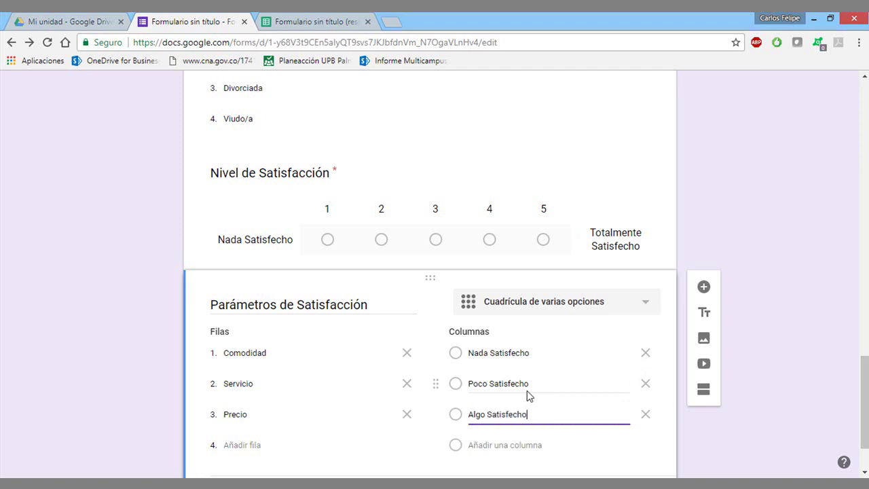
- Rename the grid's third column to "Ligeramente Satisfecho"
{"action": "key", "text": "Home"}
{"action": "type", "text": "Ligeramente"}
{"action": "key", "text": "Delete"}
{"action": "key", "text": "Delete"}
{"action": "key", "text": "Delete"}
{"action": "key", "text": "Delete"}
{"action": "key", "text": "Tab"}
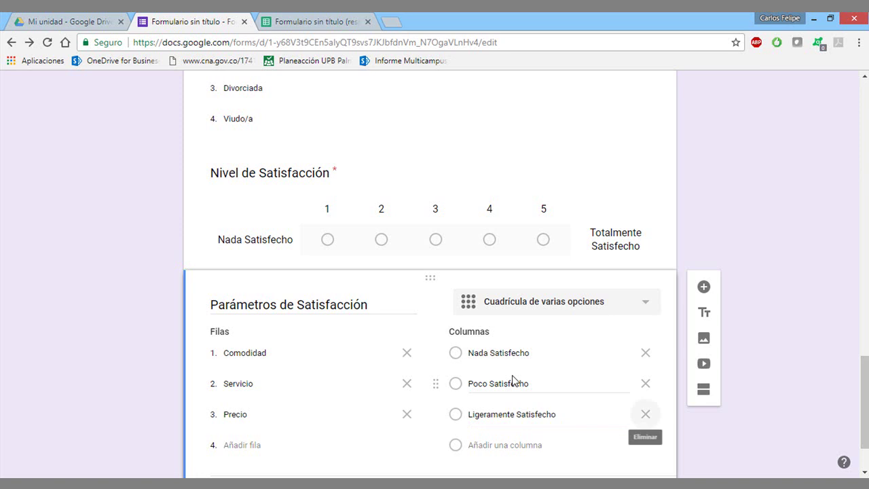
- Add a fourth grid column named "Totalmente Satisfecho" and require a response in each row of the question
{"action": "left_click", "coordinate": [514, 443]}
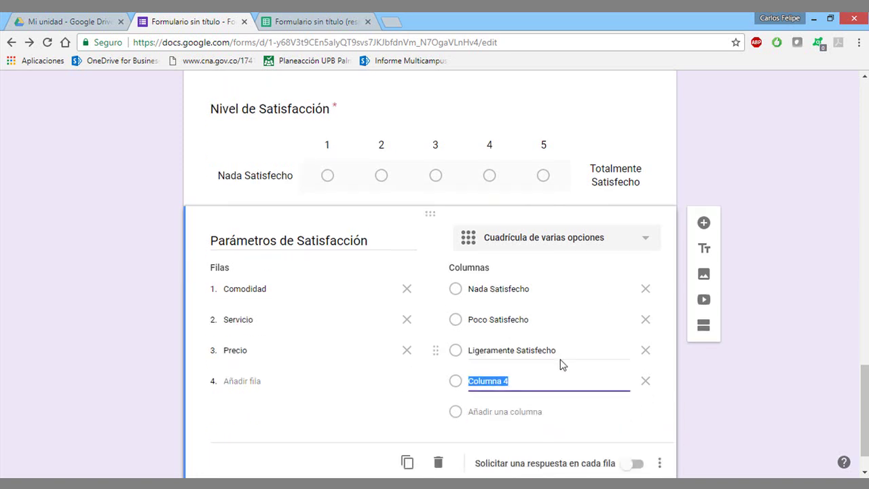
{"action": "type", "text": "Totalm"}
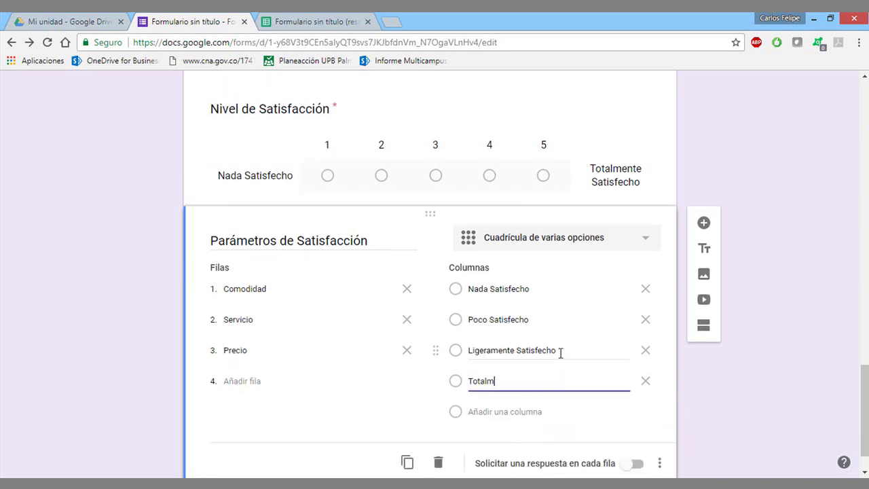
{"action": "type", "text": "ente Sal"}
{"action": "type", "text": "isfecho"}
{"action": "left_click", "coordinate": [303, 422]}
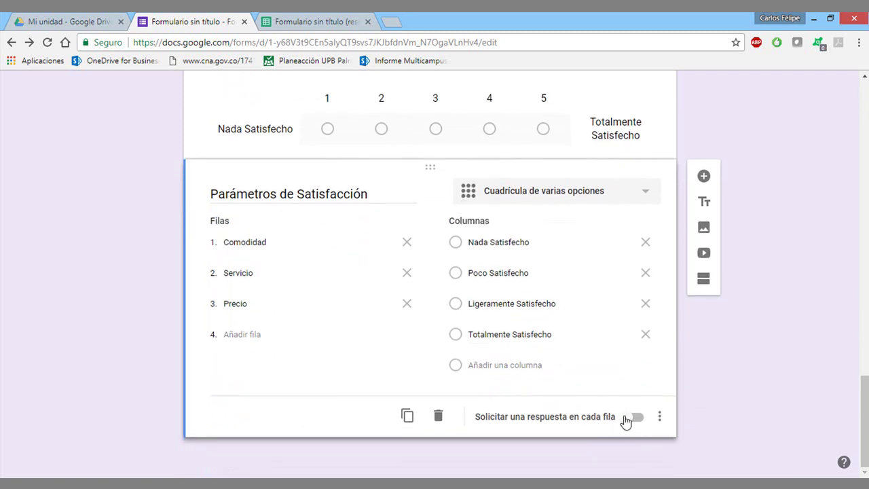
{"action": "left_click", "coordinate": [627, 419]}
- Try red and pink as the form's theme colour
{"action": "scroll", "coordinate": [779, 363], "scroll_direction": "up", "scroll_amount": 5}
{"action": "scroll", "coordinate": [780, 363], "scroll_direction": "up", "scroll_amount": 15}
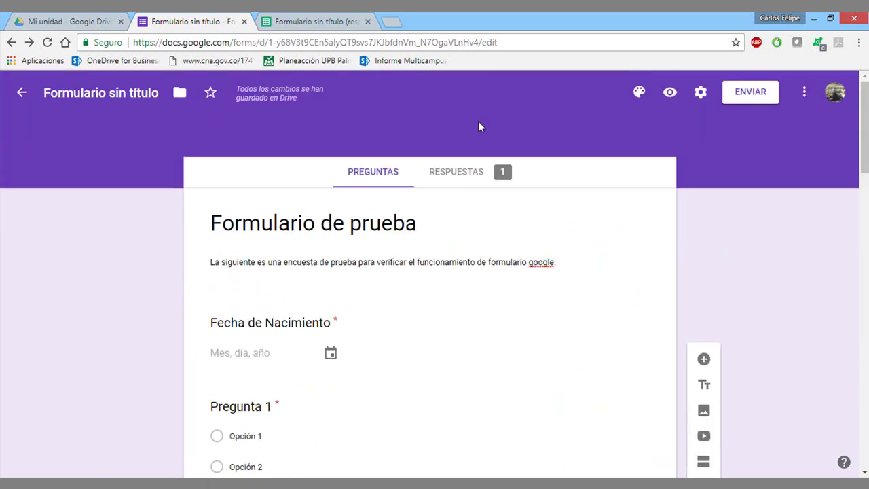
{"action": "left_click", "coordinate": [638, 94]}
{"action": "left_click", "coordinate": [642, 138]}
{"action": "left_click", "coordinate": [640, 92]}
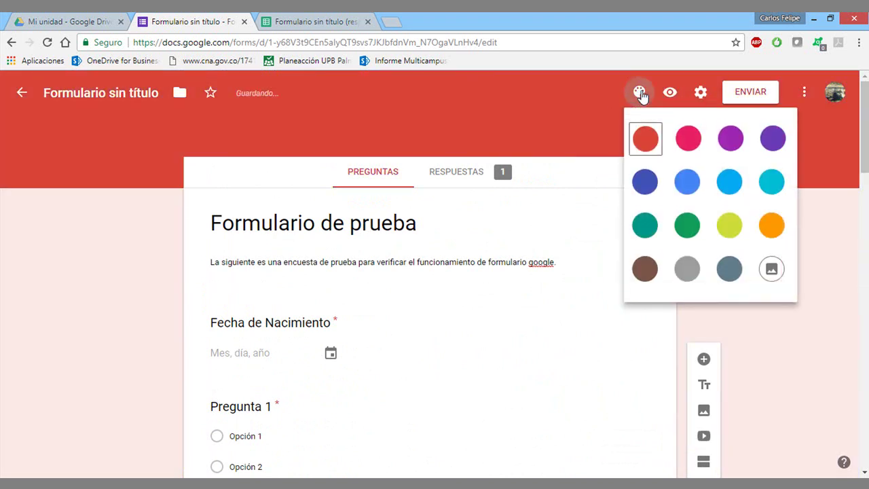
{"action": "left_click", "coordinate": [687, 141]}
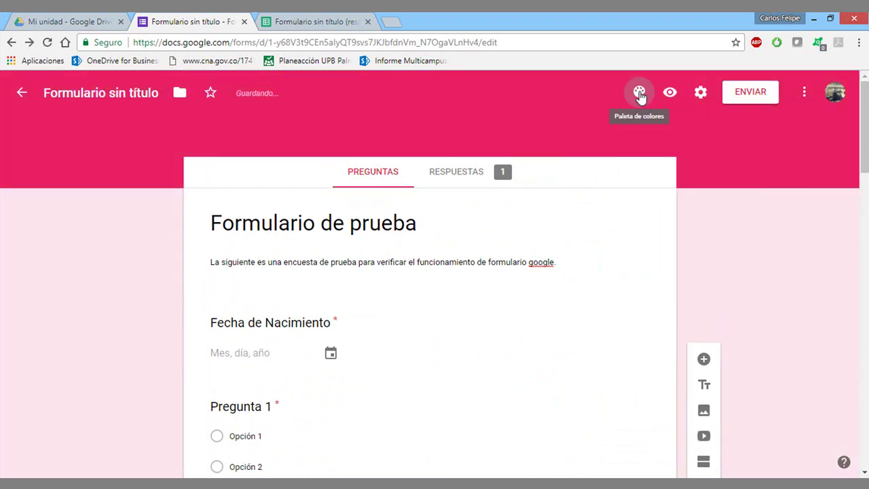
- Apply the open book image 08_book.png from the "Trabajo y escuela" themes as the form's header
{"action": "left_click", "coordinate": [640, 92]}
{"action": "left_click", "coordinate": [771, 269]}
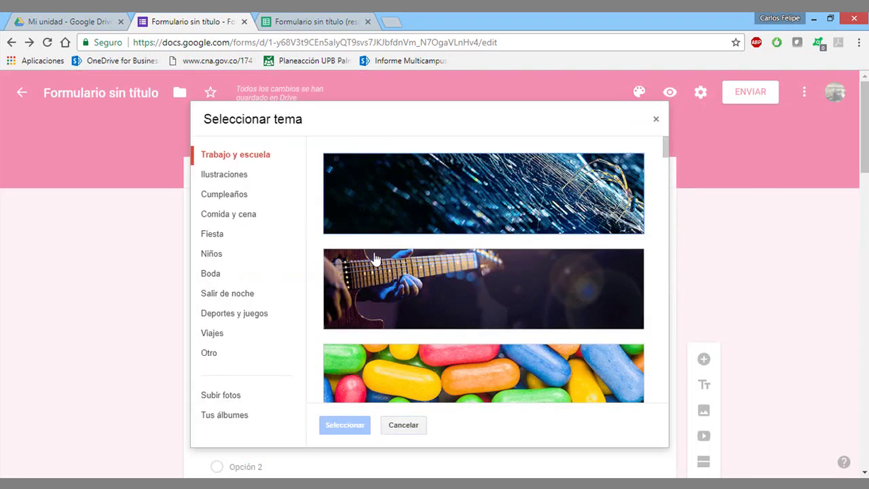
{"action": "scroll", "coordinate": [374, 258], "scroll_direction": "down", "scroll_amount": 2}
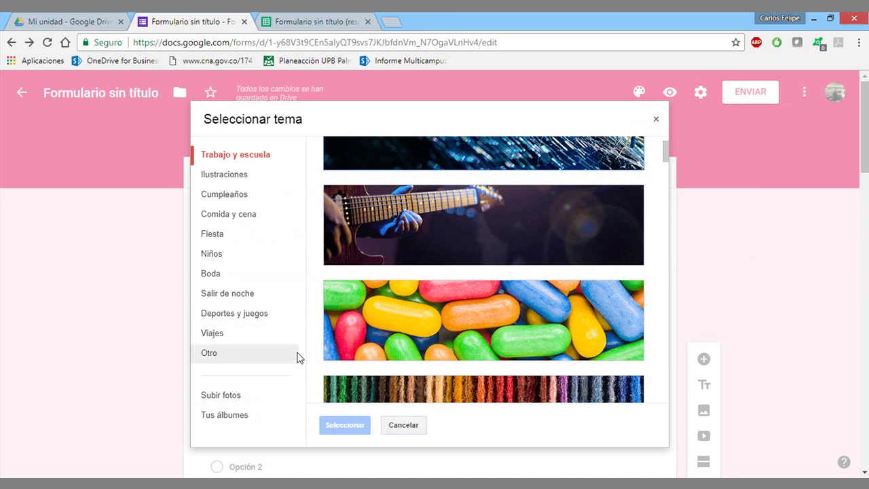
{"action": "scroll", "coordinate": [398, 301], "scroll_direction": "down", "scroll_amount": 2}
{"action": "scroll", "coordinate": [398, 301], "scroll_direction": "down", "scroll_amount": 5}
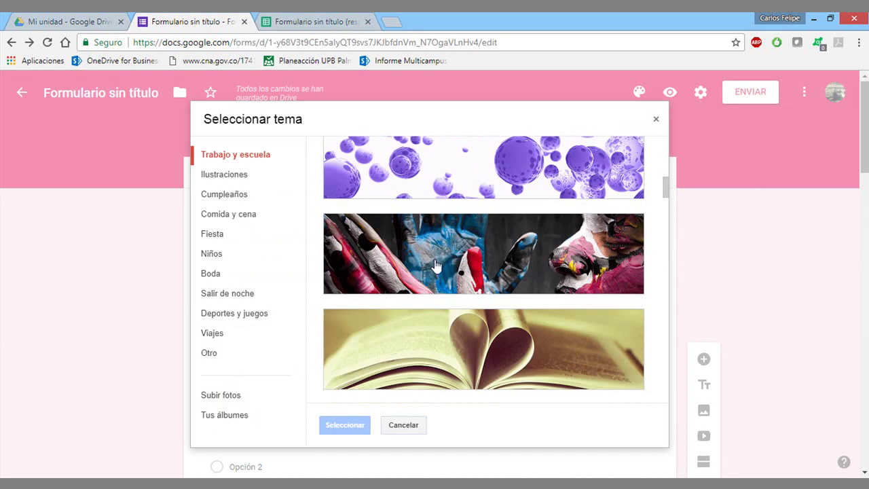
{"action": "scroll", "coordinate": [431, 278], "scroll_direction": "down", "scroll_amount": 1}
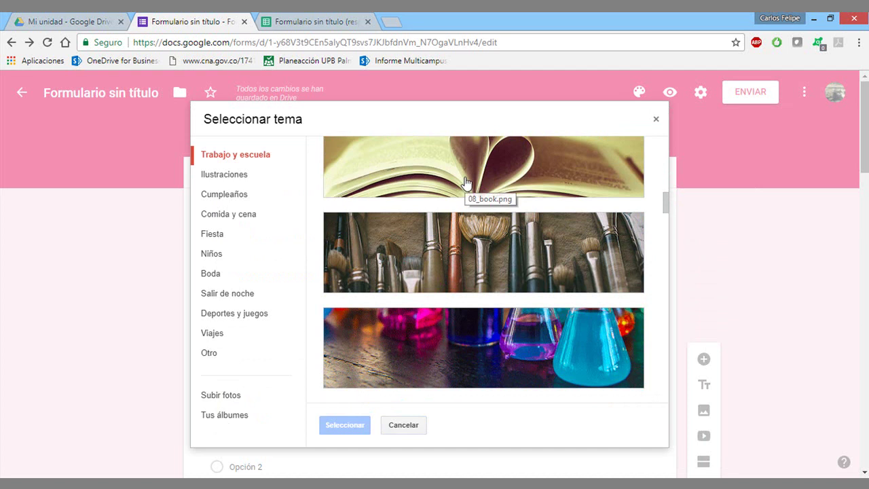
{"action": "left_click", "coordinate": [459, 194]}
{"action": "left_click", "coordinate": [347, 426]}
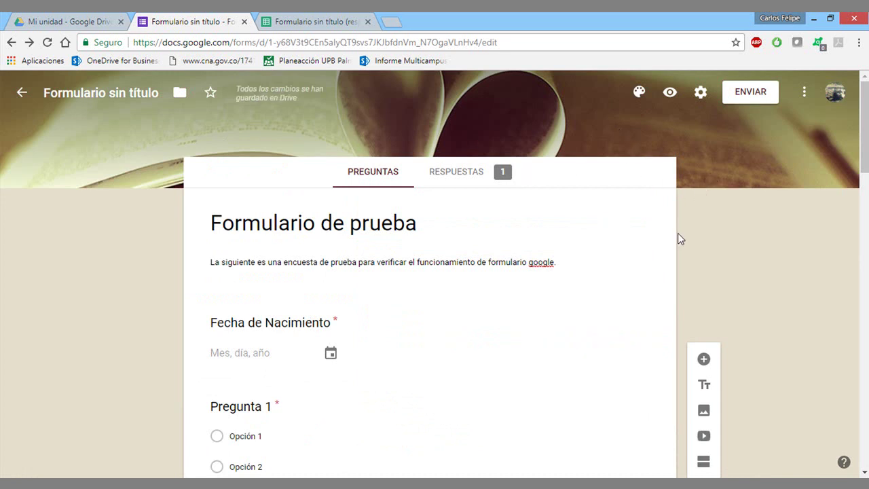
- Preview the form and look at the month list in the calendar of the "Fecha de Nacimiento" question
{"action": "left_click", "coordinate": [669, 95]}
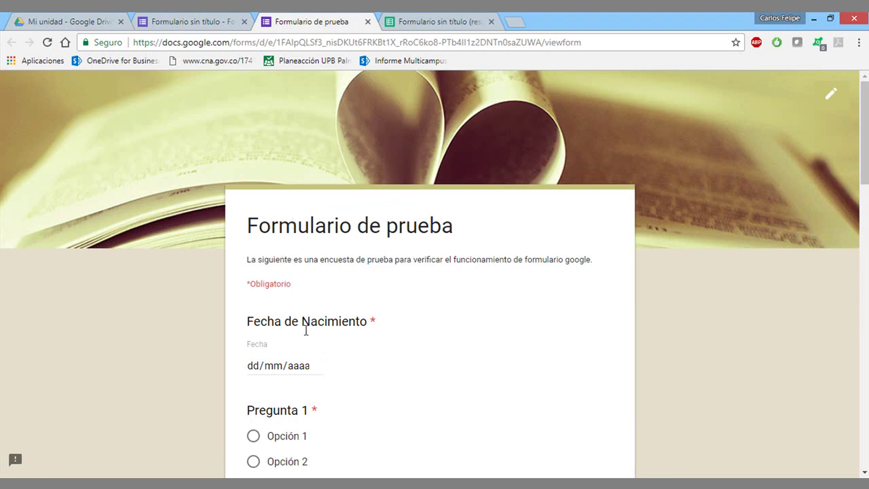
{"action": "left_click", "coordinate": [252, 365]}
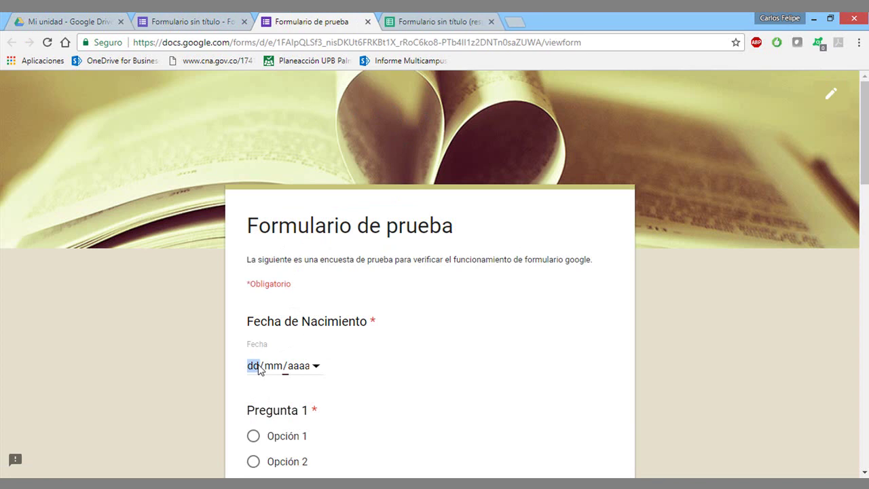
{"action": "left_click", "coordinate": [316, 366]}
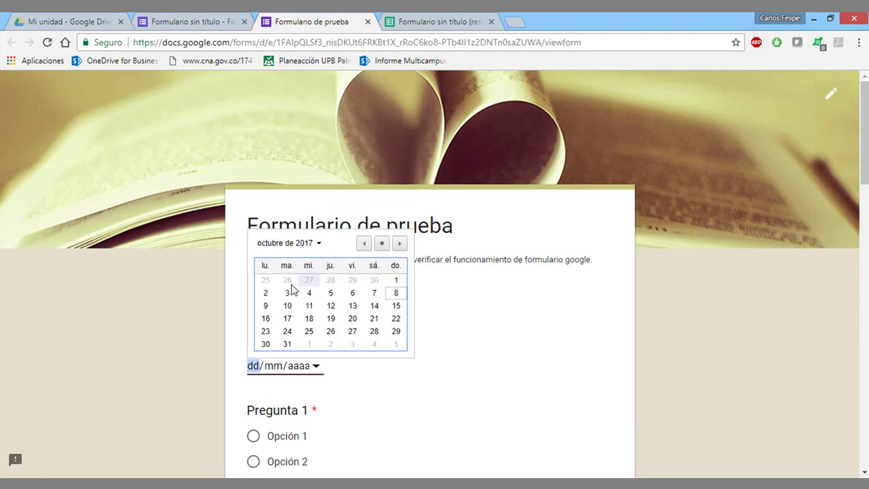
{"action": "left_click", "coordinate": [318, 243]}
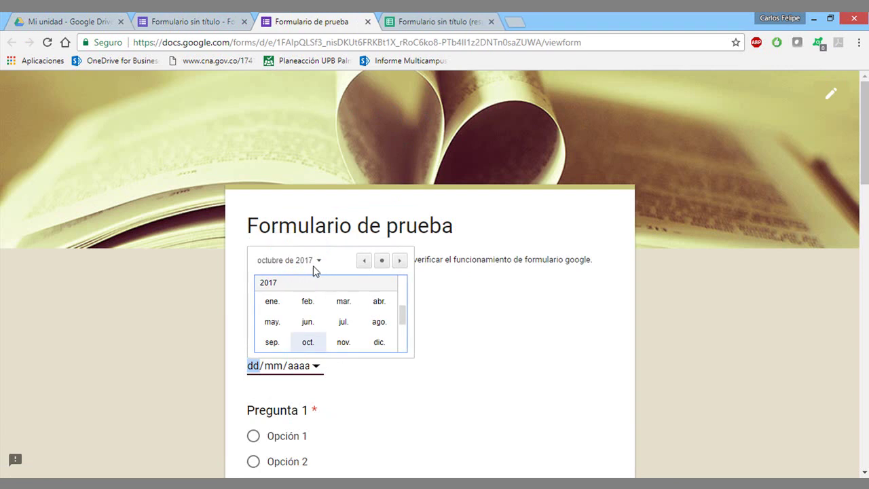
{"action": "left_click", "coordinate": [475, 349]}
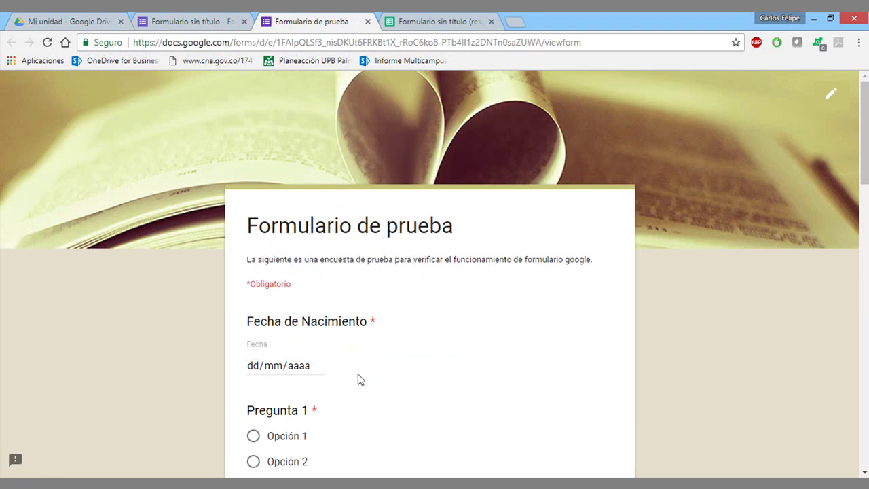
- Try to browse the "Fecha de Nacimiento" calendar back to an earlier date
{"action": "scroll", "coordinate": [353, 360], "scroll_direction": "down", "scroll_amount": 1}
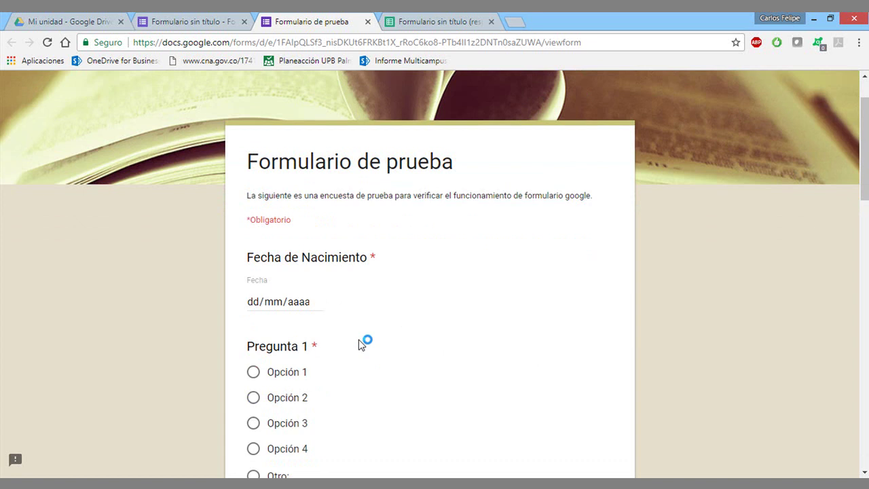
{"action": "left_click", "coordinate": [303, 306]}
{"action": "left_click", "coordinate": [316, 301]}
{"action": "left_click", "coordinate": [323, 326]}
{"action": "left_click", "coordinate": [320, 326]}
{"action": "left_click", "coordinate": [320, 326]}
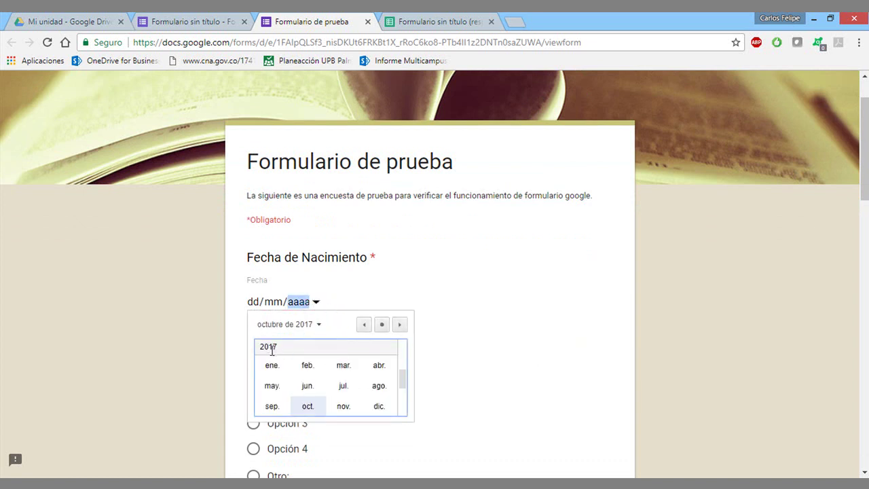
{"action": "scroll", "coordinate": [335, 360], "scroll_direction": "down", "scroll_amount": 5}
{"action": "scroll", "coordinate": [357, 344], "scroll_direction": "up", "scroll_amount": 5}
{"action": "left_click", "coordinate": [365, 328]}
{"action": "left_click", "coordinate": [365, 327]}
{"action": "left_click", "coordinate": [364, 327]}
{"action": "left_click", "coordinate": [388, 304]}
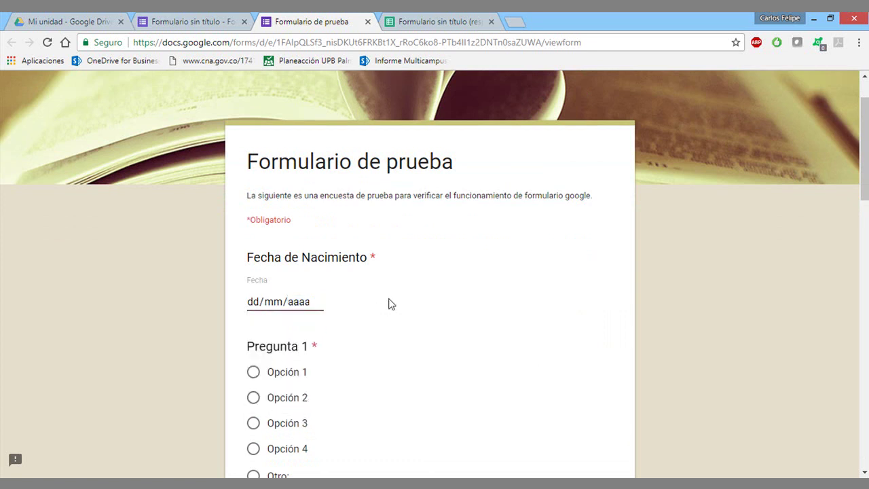
- Enter the respondent's birth date directly in the "Fecha de Nacimiento" field
{"action": "left_click", "coordinate": [297, 305]}
{"action": "type", "text": "19"}
{"action": "type", "text": "991"}
{"action": "key", "text": "BackSpace"}
{"action": "type", "text": "19"}
{"action": "left_click", "coordinate": [255, 304]}
{"action": "type", "text": "04/06"}
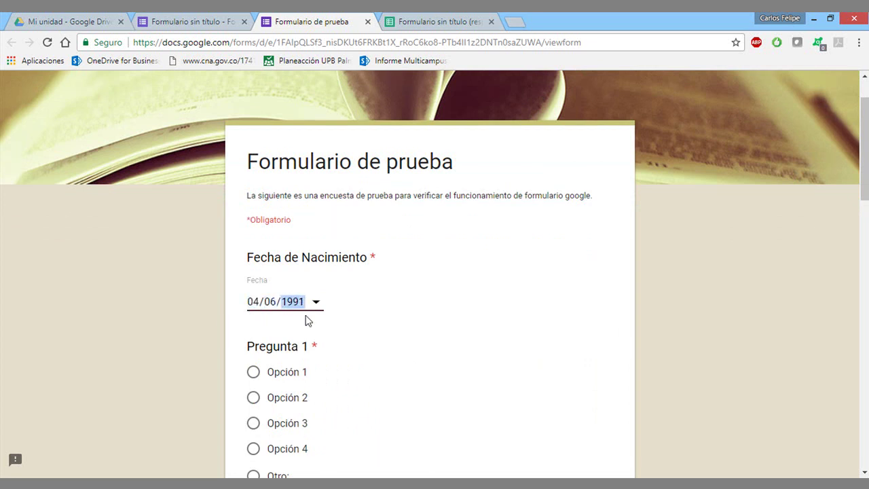
{"action": "left_click", "coordinate": [405, 310]}
- Answer Pregunta 1 with "Opción 3" and Pregunta 2 with "Opción 1"
{"action": "scroll", "coordinate": [325, 325], "scroll_direction": "down", "scroll_amount": 1}
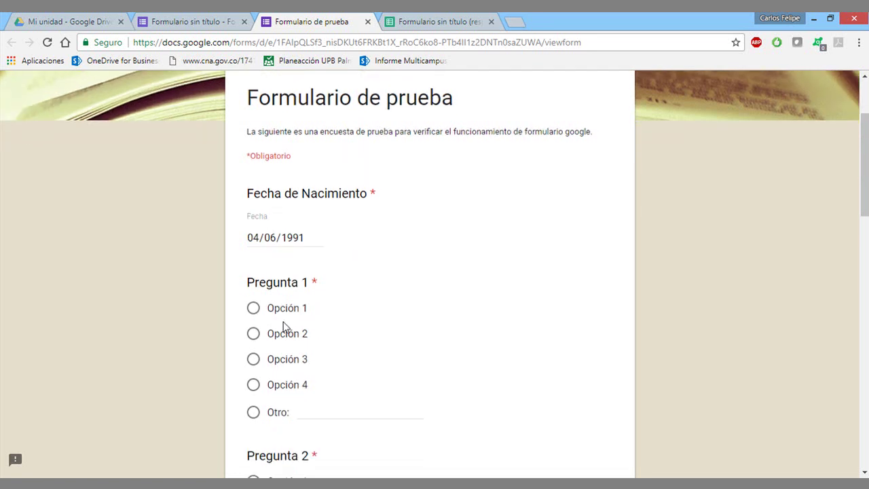
{"action": "left_click", "coordinate": [253, 359]}
{"action": "scroll", "coordinate": [255, 363], "scroll_direction": "down", "scroll_amount": 2}
{"action": "left_click", "coordinate": [252, 359]}
- Answer "Actividad favorita" with "leer" and fill "Descripción de su día" with that word copied seven times
{"action": "scroll", "coordinate": [252, 362], "scroll_direction": "down", "scroll_amount": 3}
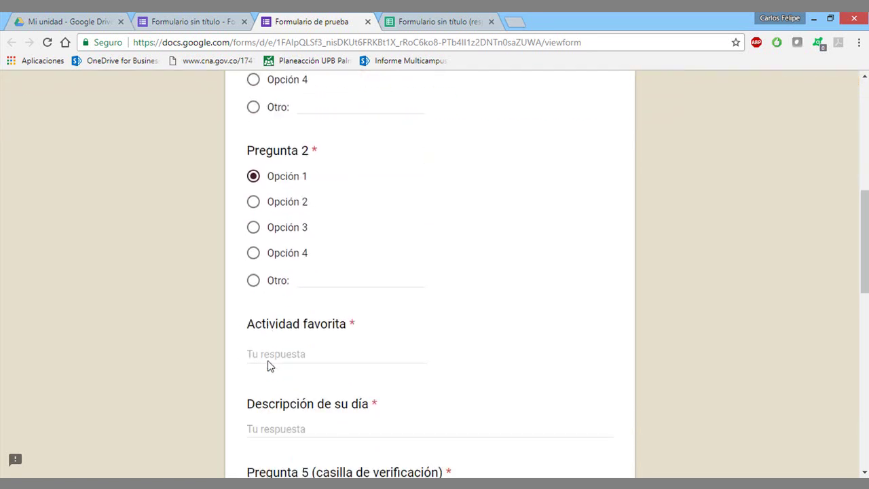
{"action": "left_click", "coordinate": [286, 340]}
{"action": "type", "text": "leee"}
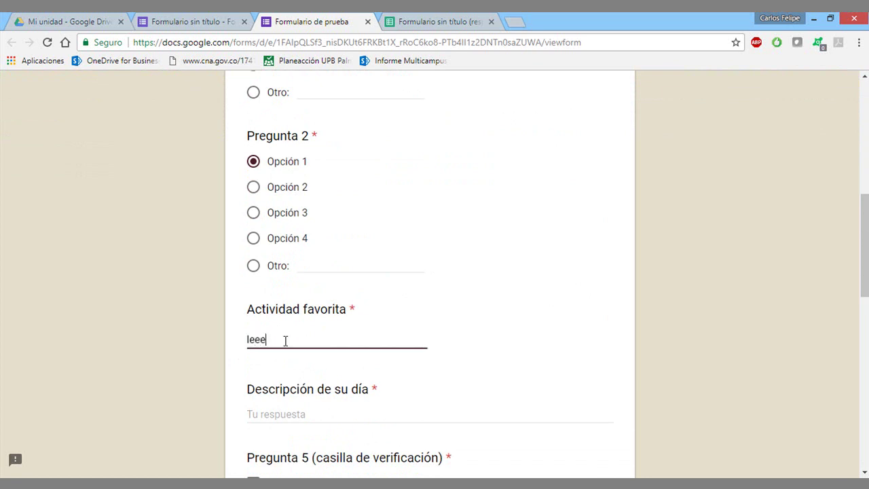
{"action": "double_click", "coordinate": [285, 339]}
{"action": "left_click", "coordinate": [285, 340]}
{"action": "double_click", "coordinate": [285, 340]}
{"action": "key", "text": "ctrl+c"}
{"action": "key", "text": "Tab"}
{"action": "key", "text": "ctrl+v"}
{"action": "key", "text": "ctrl+v"}
{"action": "key", "text": "ctrl+v"}
{"action": "key", "text": "ctrl+v"}
{"action": "key", "text": "ctrl+v"}
{"action": "key", "text": "ctrl+v"}
{"action": "key", "text": "ctrl+v"}
- Tick "Opción 1", "Opción 2" and "Opción 3" in the checkbox question Pregunta 5
{"action": "scroll", "coordinate": [407, 304], "scroll_direction": "down", "scroll_amount": 2}
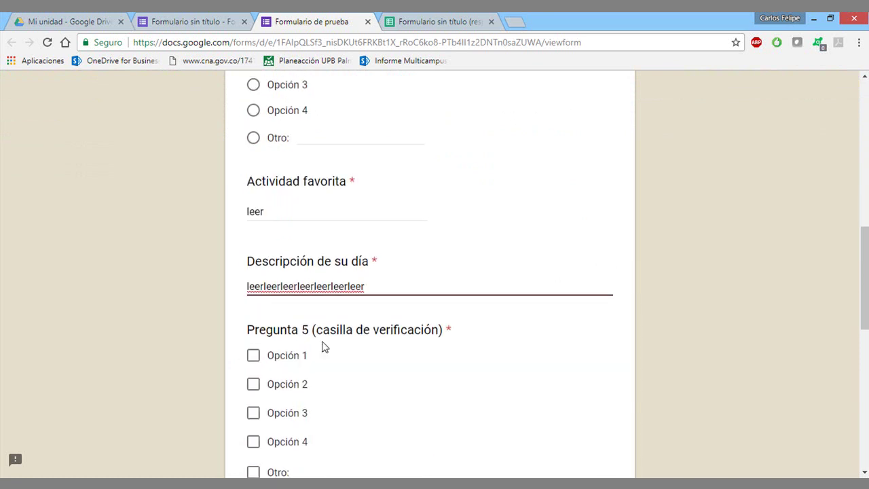
{"action": "left_click", "coordinate": [283, 358]}
{"action": "scroll", "coordinate": [282, 356], "scroll_direction": "down", "scroll_amount": 2}
{"action": "left_click", "coordinate": [253, 285]}
{"action": "left_click", "coordinate": [254, 257]}
- Choose "Viudo/a" as the answer to Pregunta 6 Estado Civil
{"action": "scroll", "coordinate": [305, 256], "scroll_direction": "down", "scroll_amount": 2}
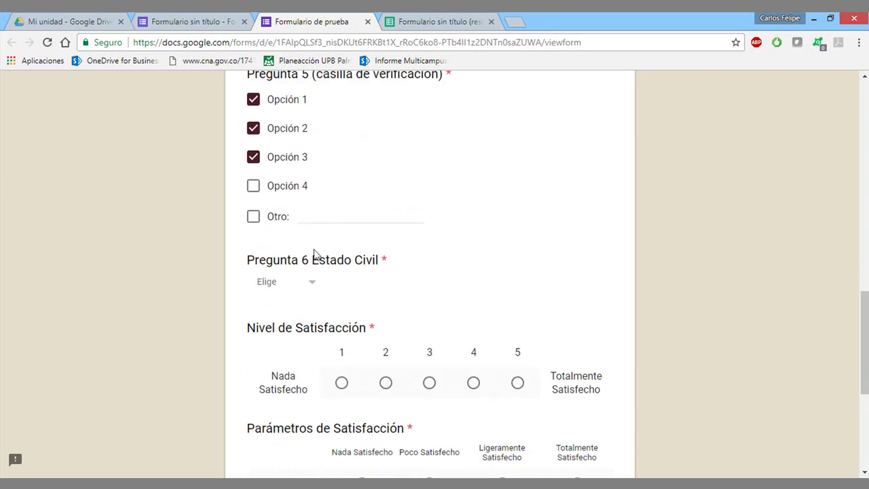
{"action": "left_click", "coordinate": [304, 285]}
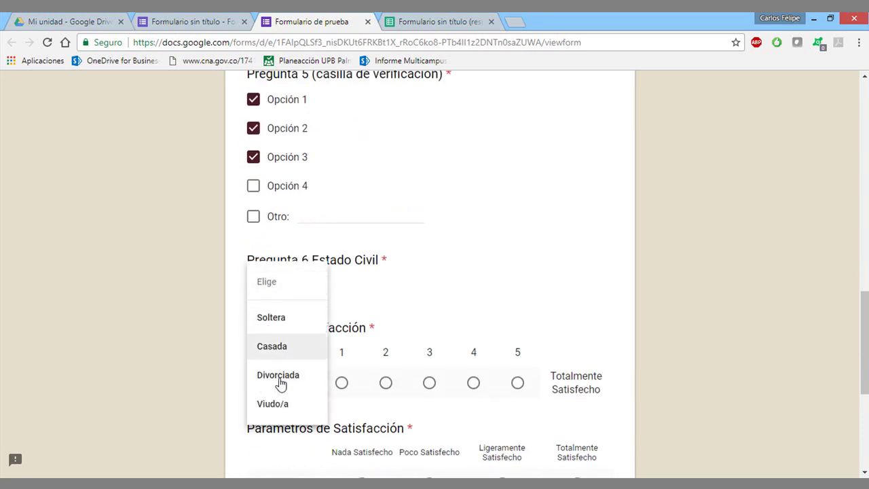
{"action": "left_click", "coordinate": [275, 405]}
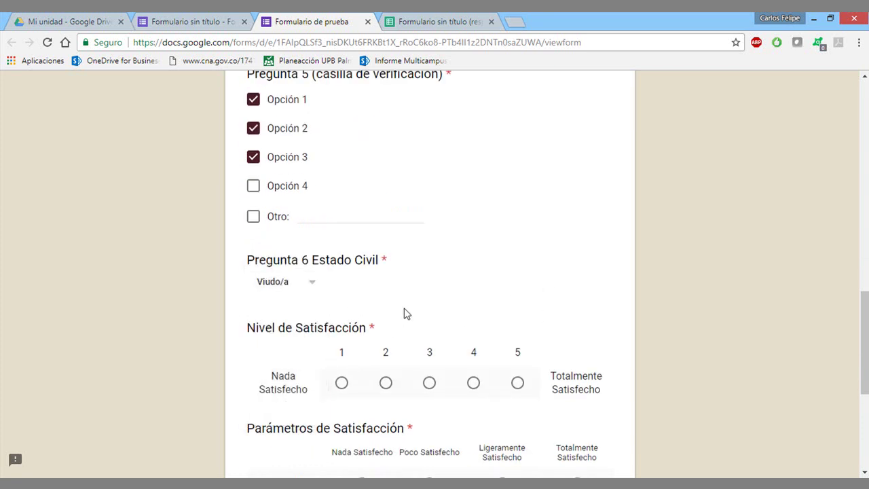
- Try several ratings on the "Nivel de Satisfacción" scale and settle on 5
{"action": "left_click", "coordinate": [341, 383]}
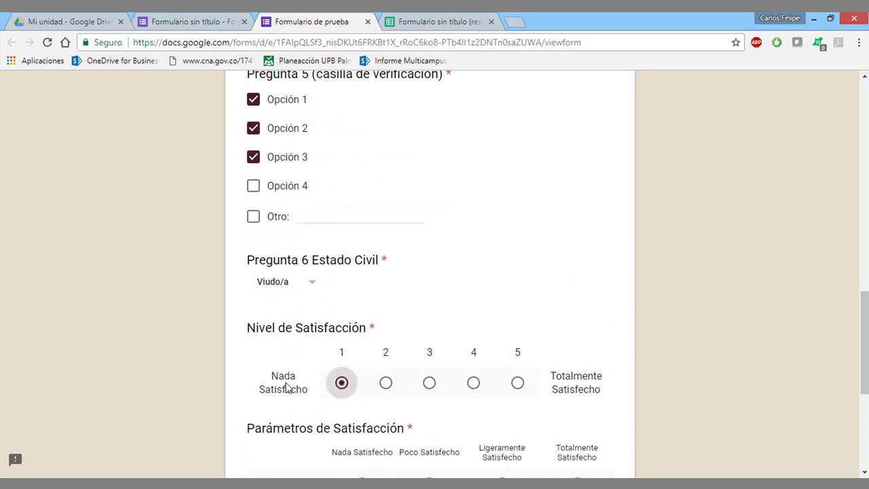
{"action": "left_click", "coordinate": [517, 384]}
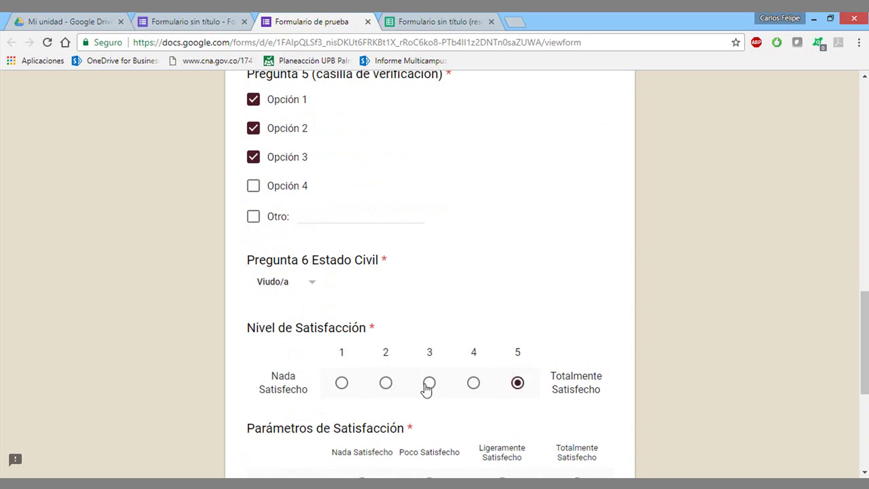
{"action": "left_click", "coordinate": [427, 385]}
{"action": "left_click", "coordinate": [385, 385]}
{"action": "left_click", "coordinate": [342, 383]}
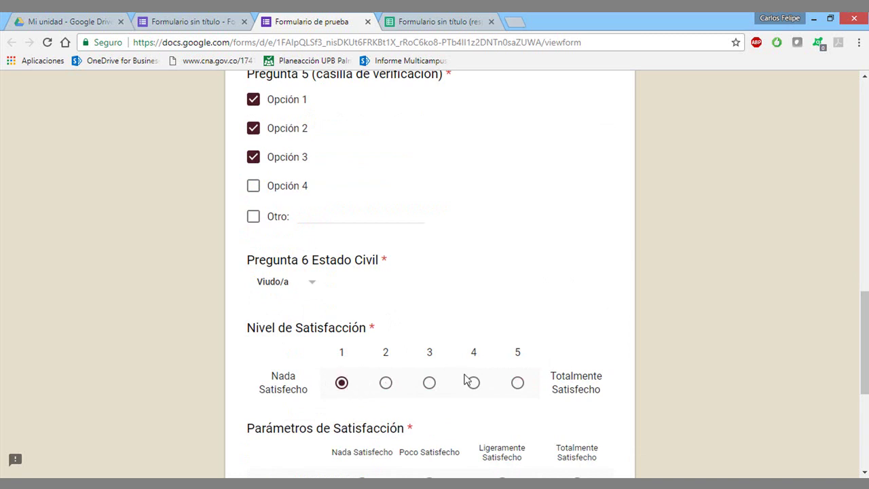
{"action": "left_click", "coordinate": [517, 384]}
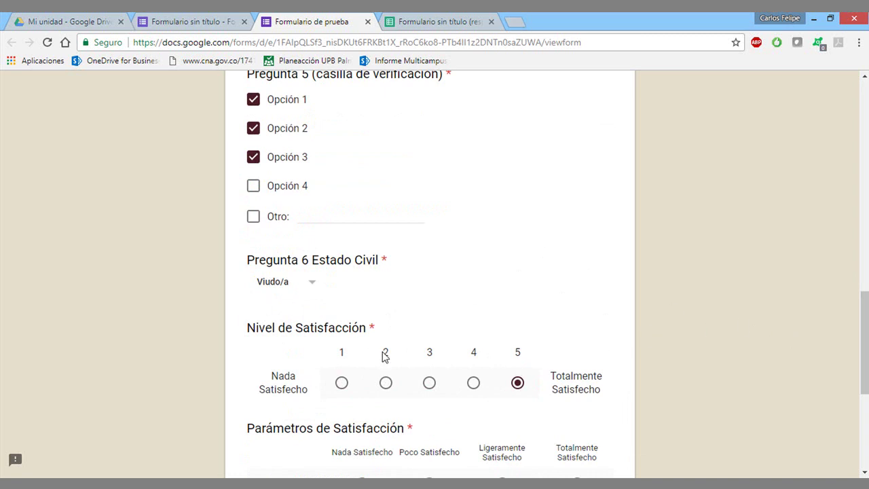
- Rate Comodidad "Totalmente Satisfecho", Servicio "Poco Satisfecho" and Precio "Ligeramente Satisfecho" in the "Parámetros de Satisfacción" grid
{"action": "scroll", "coordinate": [351, 325], "scroll_direction": "down", "scroll_amount": 3}
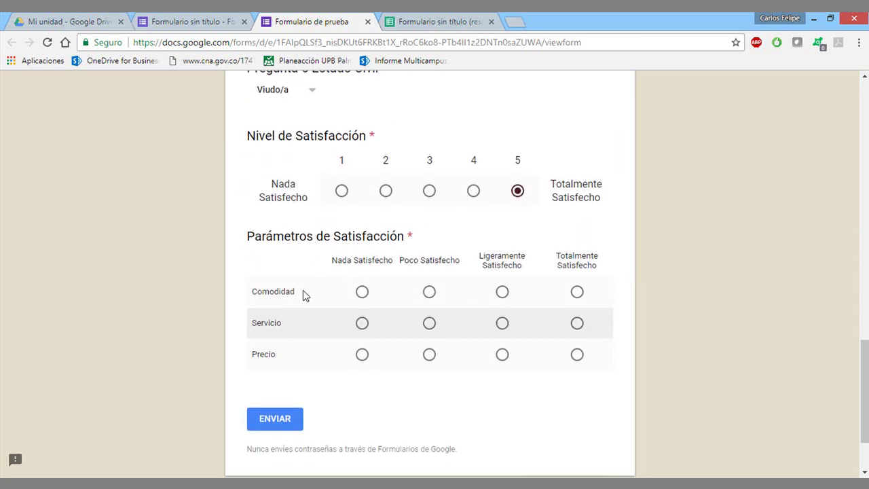
{"action": "left_click", "coordinate": [362, 292]}
{"action": "left_click", "coordinate": [429, 291]}
{"action": "left_click", "coordinate": [502, 322]}
{"action": "left_click", "coordinate": [503, 292]}
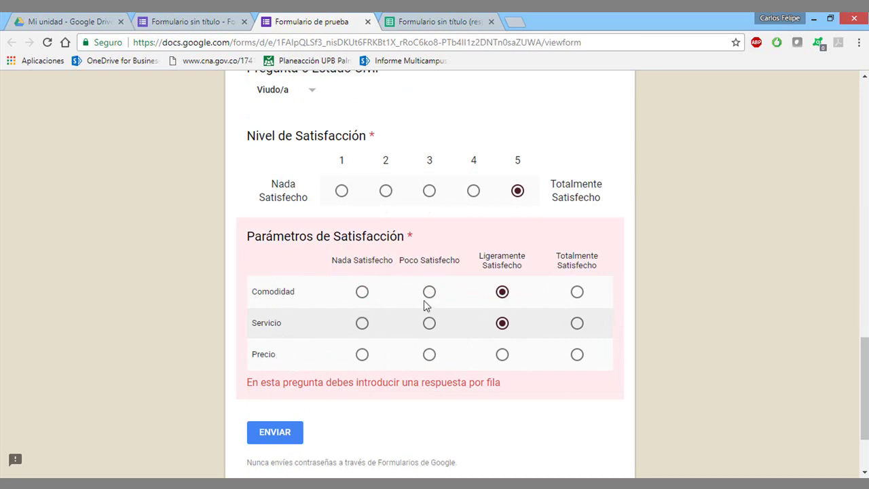
{"action": "left_click", "coordinate": [577, 292]}
{"action": "left_click", "coordinate": [431, 331]}
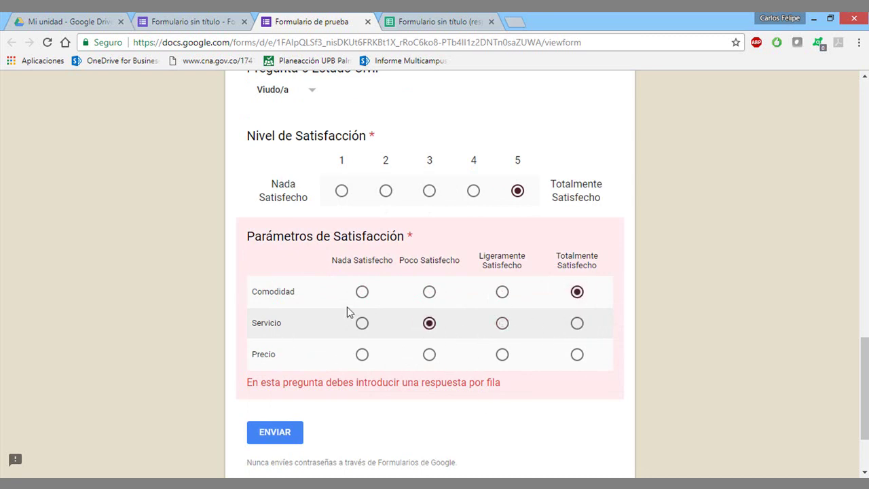
{"action": "left_click", "coordinate": [504, 354]}
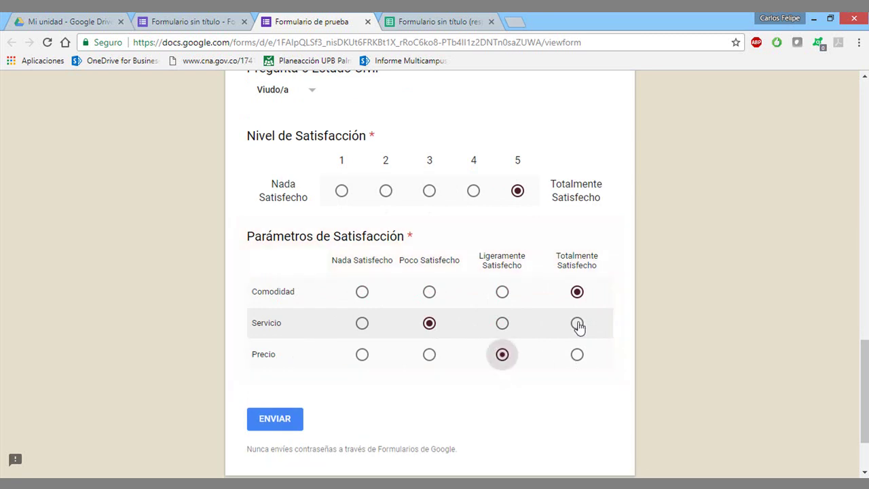
- Submit the completed survey response and switch to the "Formulario sin título (respuestas)" spreadsheet
{"action": "scroll", "coordinate": [437, 367], "scroll_direction": "down", "scroll_amount": 1}
{"action": "left_click", "coordinate": [286, 357]}
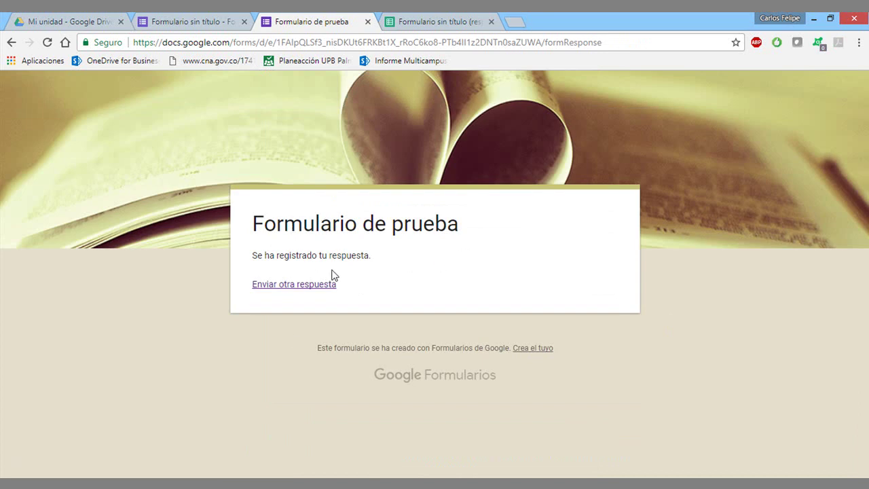
{"action": "left_click", "coordinate": [415, 21]}
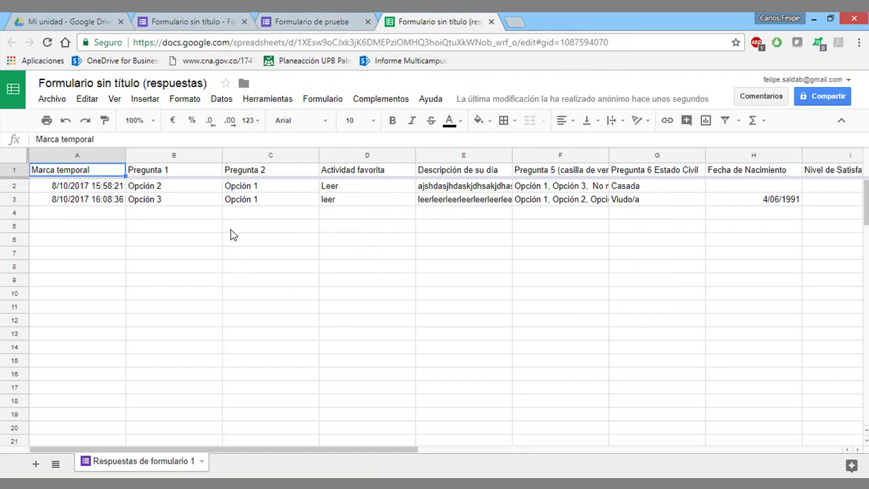
- Compare the timestamps and answers in rows 2 and 3 of the responses sheet, across to the "Parámetros de Satisfacción" columns
{"action": "left_click", "coordinate": [93, 200]}
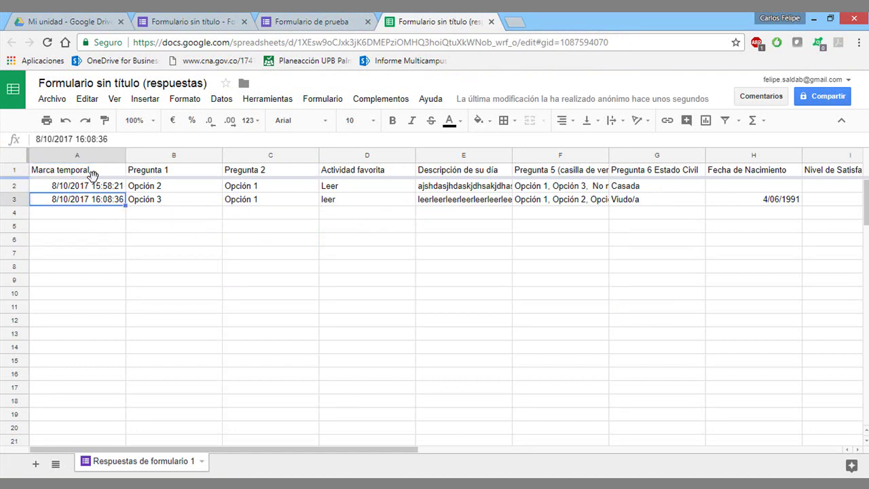
{"action": "left_click", "coordinate": [110, 189]}
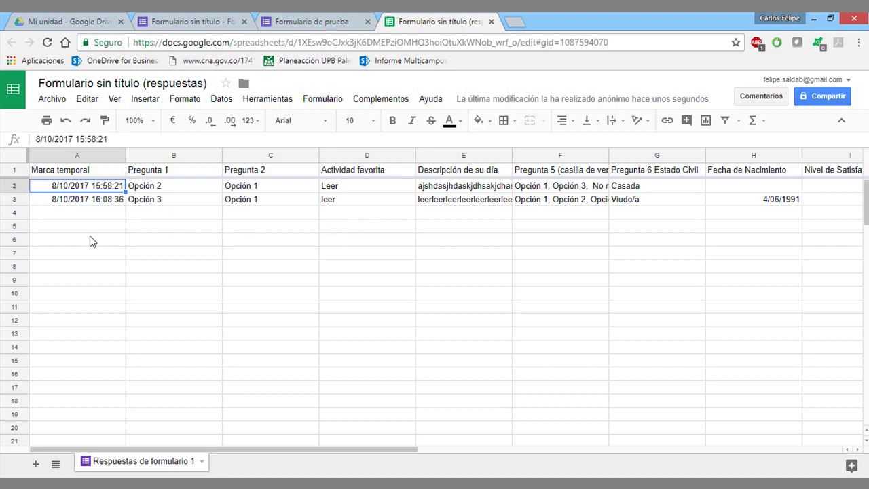
{"action": "left_click", "coordinate": [106, 199]}
{"action": "left_click", "coordinate": [103, 192]}
{"action": "left_click", "coordinate": [107, 204]}
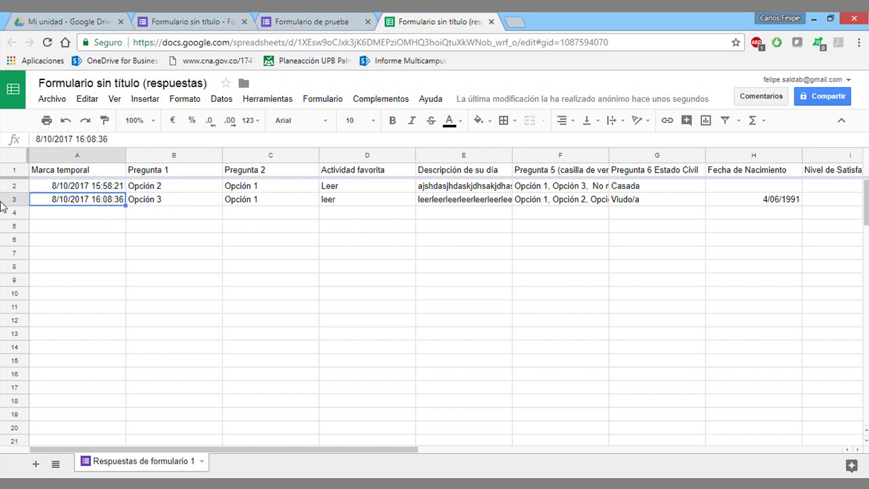
{"action": "left_click", "coordinate": [181, 207]}
{"action": "left_click_drag", "start_coordinate": [339, 451], "coordinate": [623, 451]}
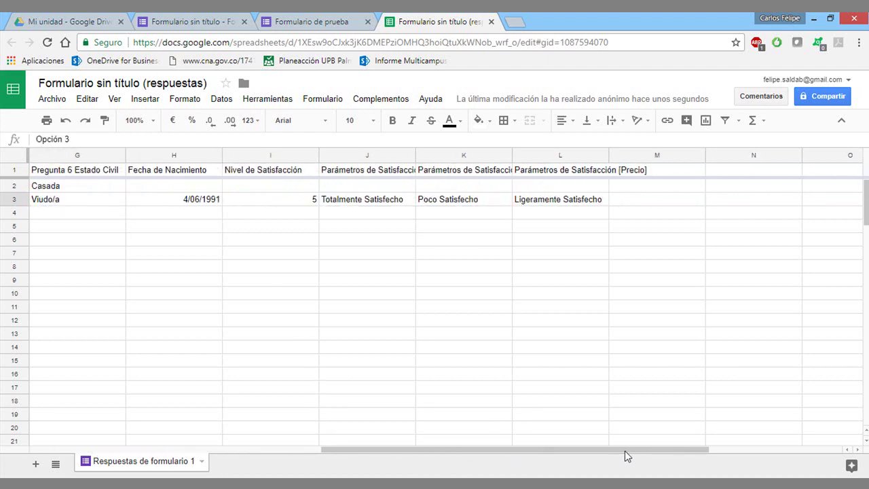
{"action": "left_click_drag", "start_coordinate": [207, 183], "coordinate": [628, 189]}
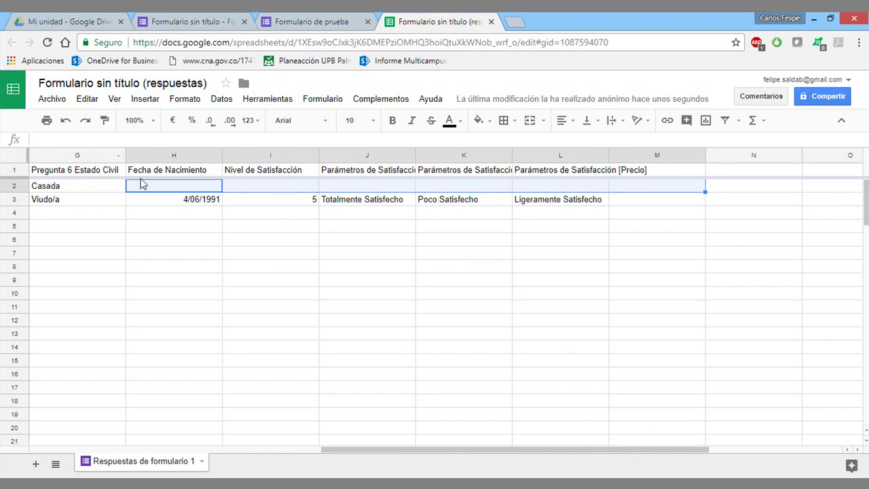
{"action": "left_click_drag", "start_coordinate": [364, 455], "coordinate": [141, 455]}
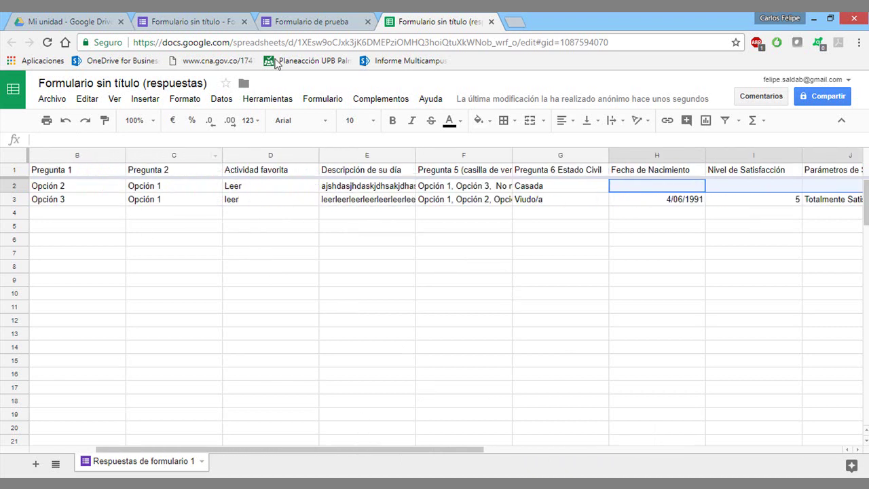
- Close the responses spreadsheet and the form preview, and open the response summary in the form editor
{"action": "middle_click", "coordinate": [422, 17]}
{"action": "middle_click", "coordinate": [347, 17]}
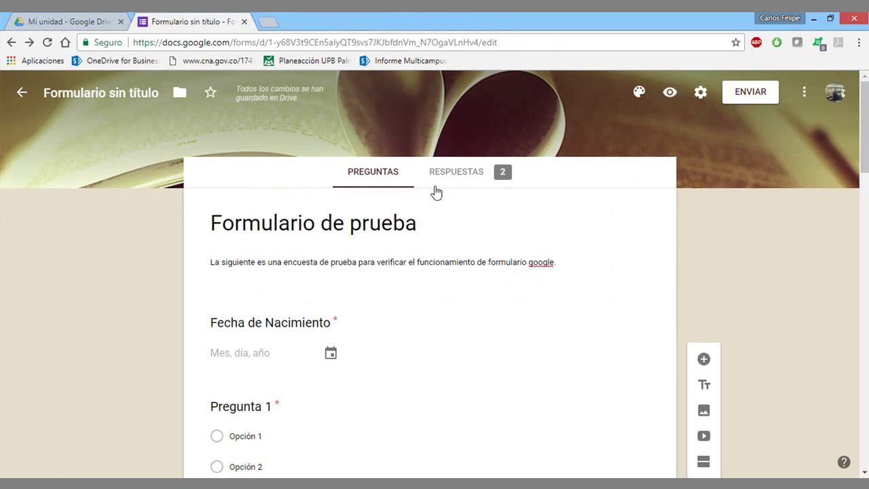
{"action": "left_click", "coordinate": [500, 178]}
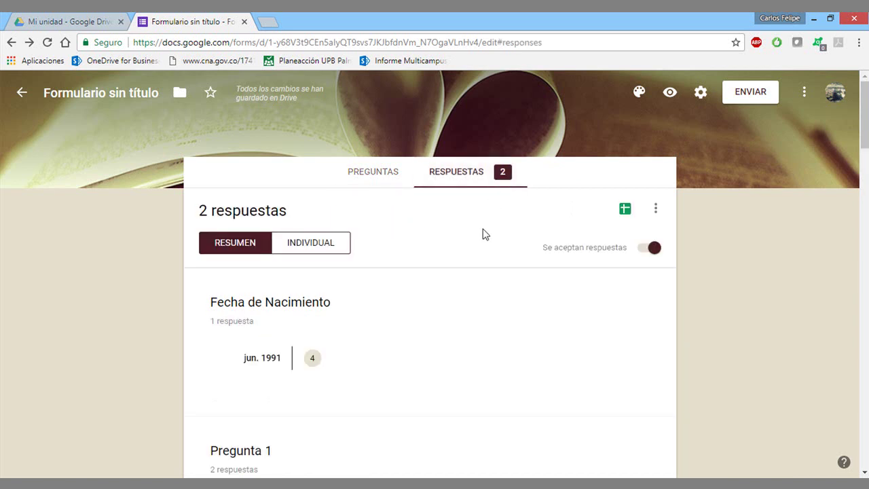
- Examine the summarized answers for Fecha de Nacimiento and the pie charts for Pregunta 1 and Pregunta 2
{"action": "scroll", "coordinate": [485, 234], "scroll_direction": "down", "scroll_amount": 2}
{"action": "scroll", "coordinate": [479, 235], "scroll_direction": "up", "scroll_amount": 1}
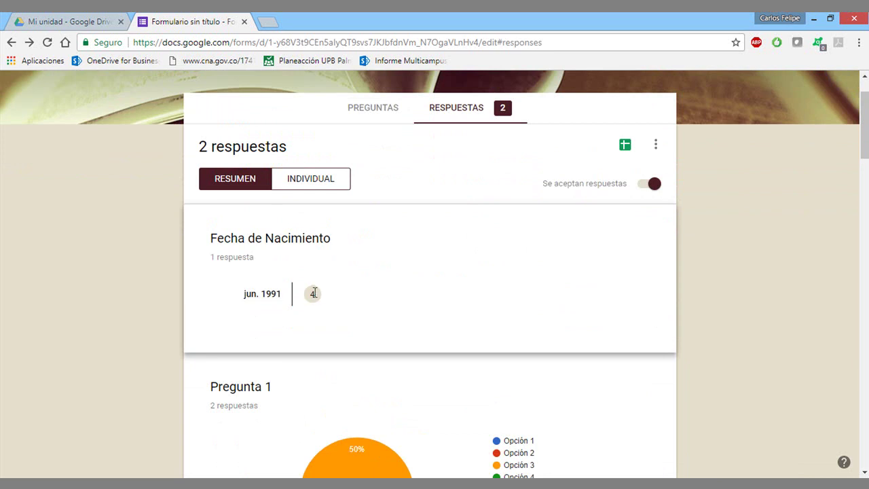
{"action": "scroll", "coordinate": [348, 284], "scroll_direction": "down", "scroll_amount": 1}
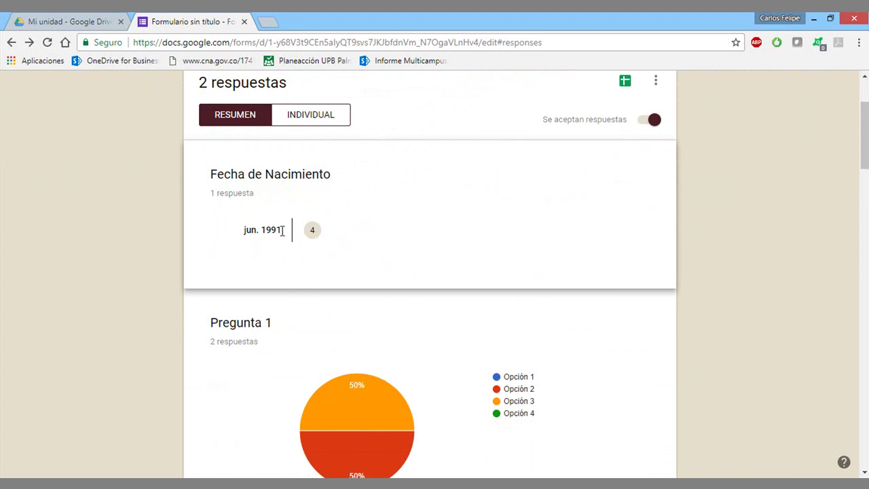
{"action": "scroll", "coordinate": [281, 231], "scroll_direction": "down", "scroll_amount": 1}
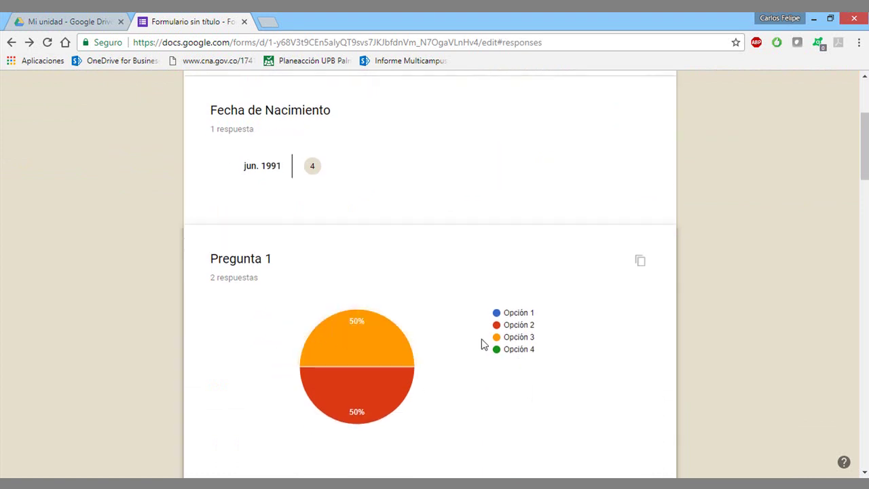
{"action": "mouse_move", "coordinate": [402, 372]}
{"action": "scroll", "coordinate": [456, 380], "scroll_direction": "down", "scroll_amount": 1}
{"action": "scroll", "coordinate": [399, 200], "scroll_direction": "down", "scroll_amount": 2}
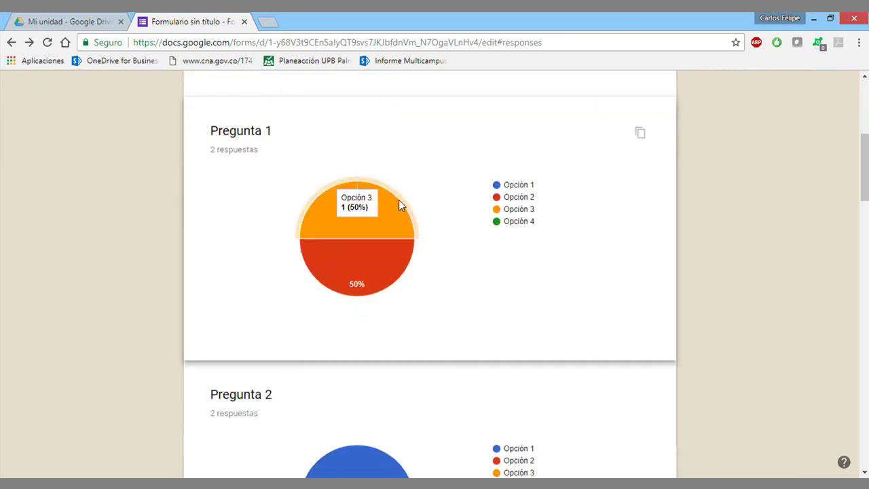
{"action": "scroll", "coordinate": [426, 143], "scroll_direction": "up", "scroll_amount": 1}
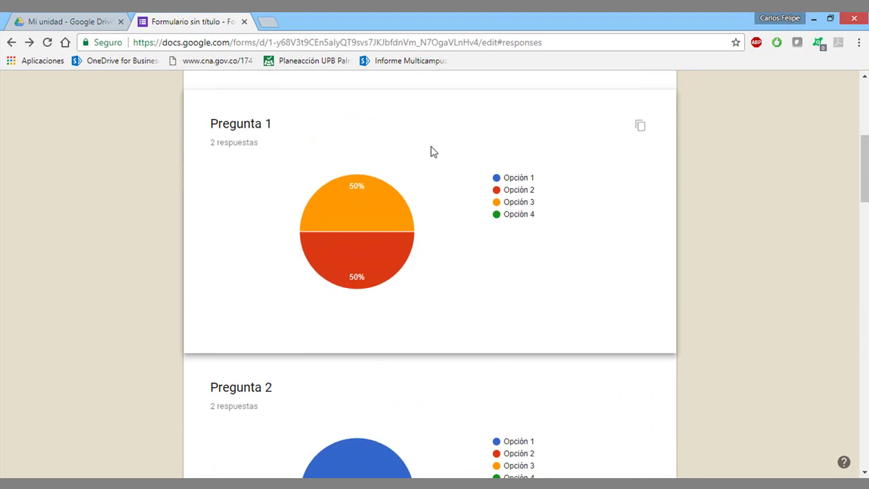
{"action": "scroll", "coordinate": [423, 194], "scroll_direction": "down", "scroll_amount": 3}
{"action": "scroll", "coordinate": [420, 231], "scroll_direction": "down", "scroll_amount": 3}
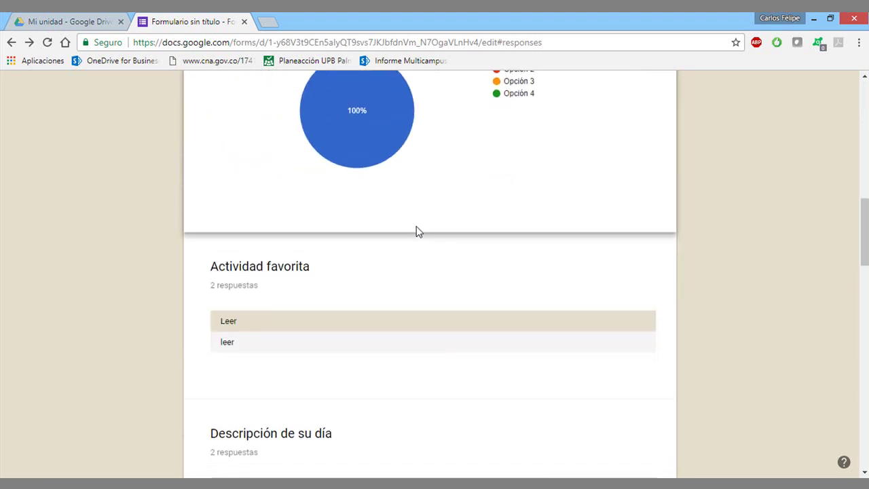
- Review the written answers to Actividad favorita and Descripción de su día, and inspect the Opción 1 and Opción 3 bars of Pregunta 5
{"action": "scroll", "coordinate": [400, 226], "scroll_direction": "down", "scroll_amount": 1}
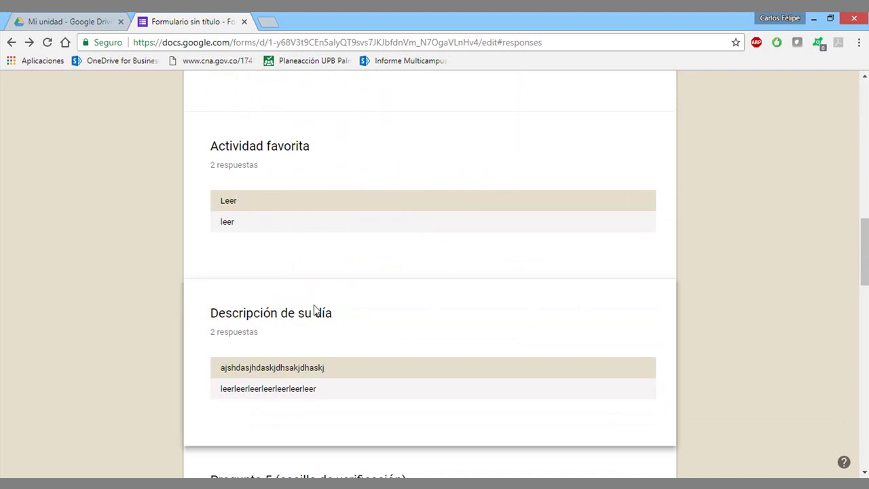
{"action": "scroll", "coordinate": [312, 275], "scroll_direction": "down", "scroll_amount": 1}
{"action": "scroll", "coordinate": [304, 217], "scroll_direction": "down", "scroll_amount": 2}
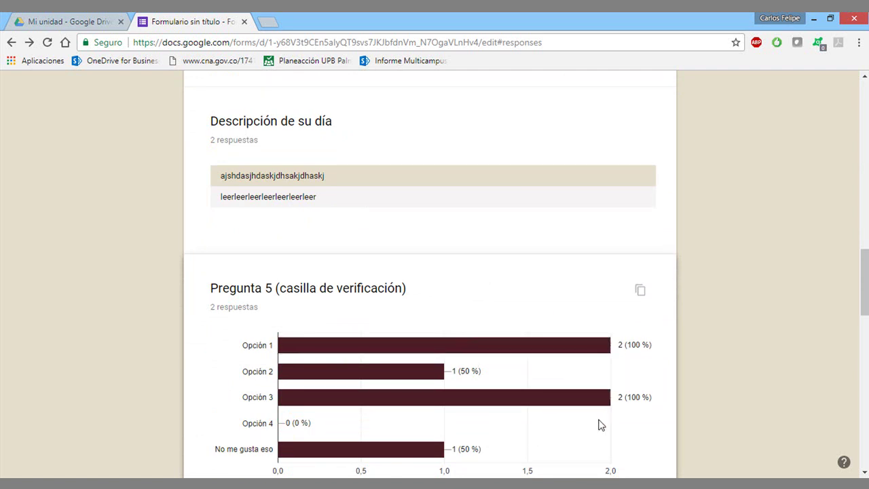
{"action": "mouse_move", "coordinate": [588, 353]}
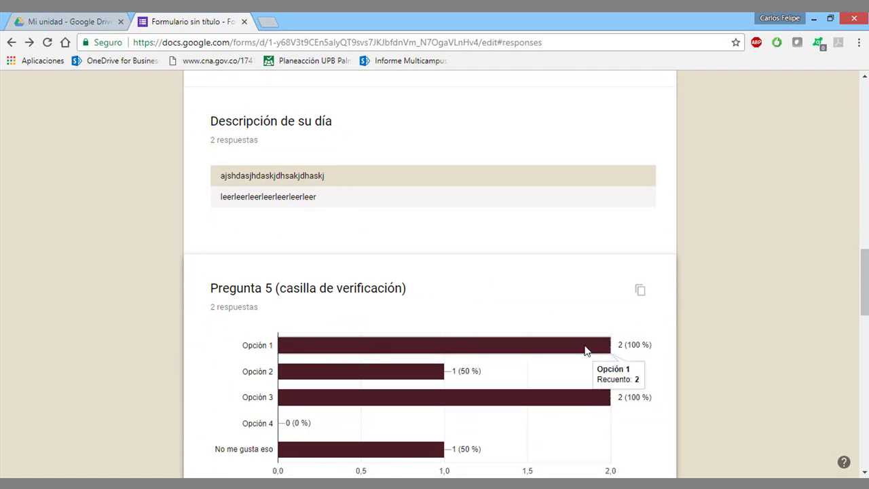
{"action": "mouse_move", "coordinate": [571, 403]}
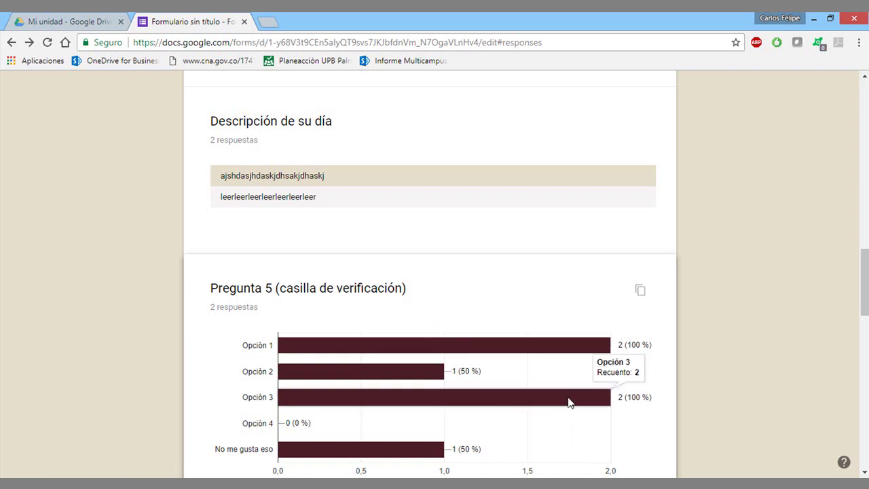
- Examine the summary charts for Pregunta 6 Estado Civil, Nivel de Satisfacción and Parámetros de Satisfacción
{"action": "scroll", "coordinate": [569, 402], "scroll_direction": "down", "scroll_amount": 5}
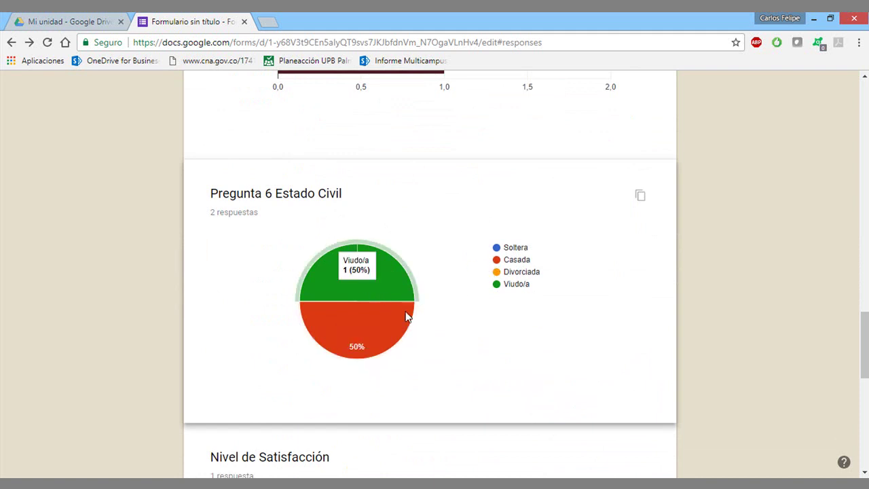
{"action": "scroll", "coordinate": [459, 318], "scroll_direction": "down", "scroll_amount": 1}
{"action": "scroll", "coordinate": [461, 313], "scroll_direction": "down", "scroll_amount": 3}
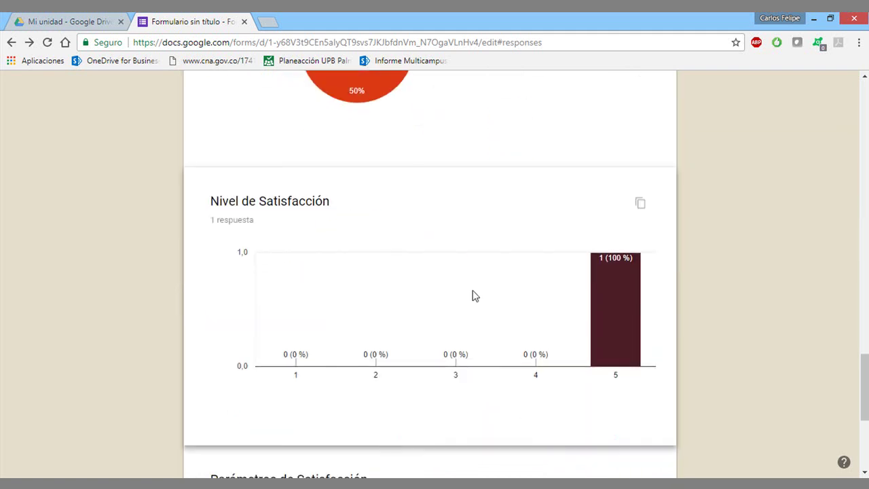
{"action": "mouse_move", "coordinate": [616, 283]}
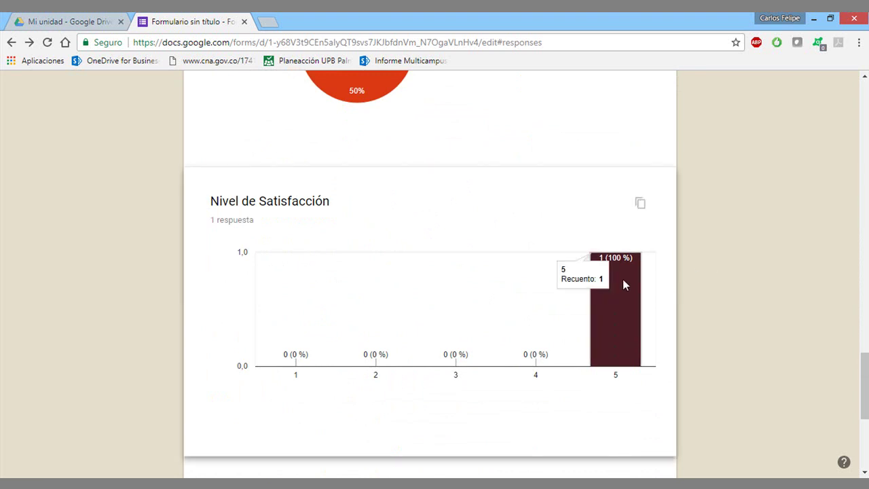
{"action": "scroll", "coordinate": [632, 272], "scroll_direction": "down", "scroll_amount": 4}
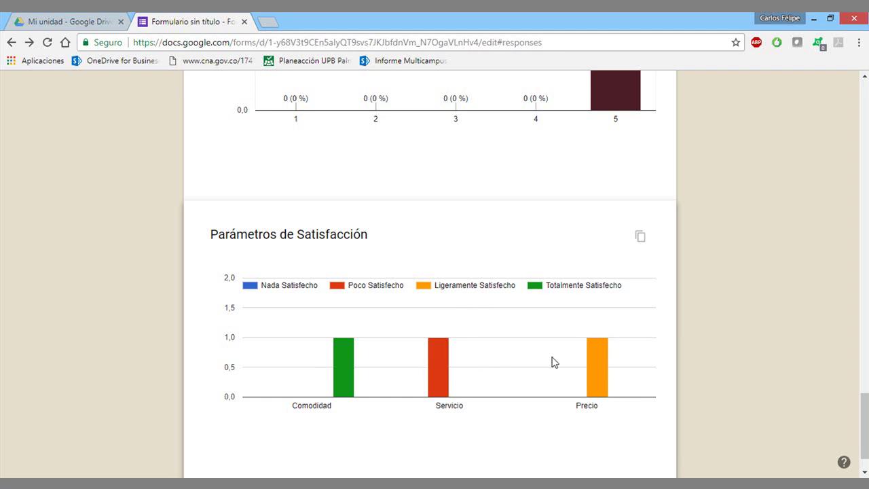
{"action": "scroll", "coordinate": [625, 343], "scroll_direction": "down", "scroll_amount": 1}
{"action": "scroll", "coordinate": [610, 333], "scroll_direction": "down", "scroll_amount": 10}
{"action": "scroll", "coordinate": [610, 335], "scroll_direction": "up", "scroll_amount": 15}
- Return to the form's questions and look through them down to the "Parámetros de Satisfacción" grid
{"action": "left_click", "coordinate": [376, 182]}
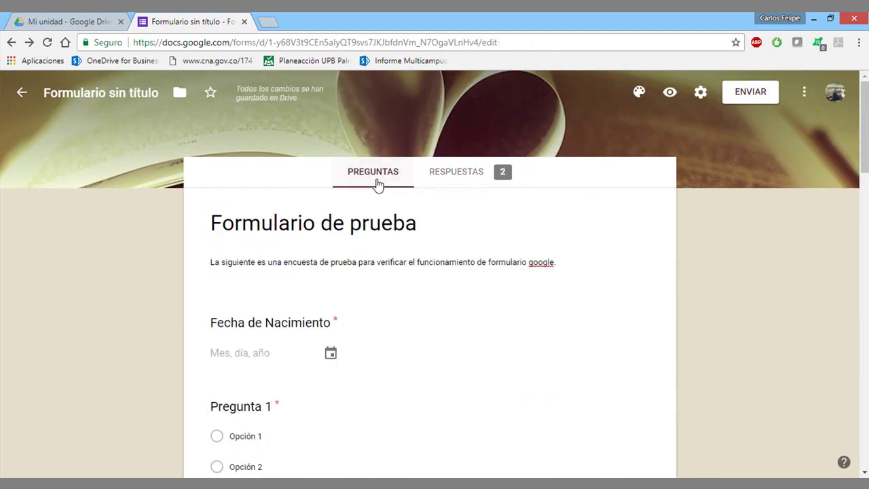
{"action": "scroll", "coordinate": [541, 256], "scroll_direction": "down", "scroll_amount": 5}
{"action": "scroll", "coordinate": [541, 257], "scroll_direction": "down", "scroll_amount": 5}
{"action": "scroll", "coordinate": [538, 252], "scroll_direction": "down", "scroll_amount": 10}
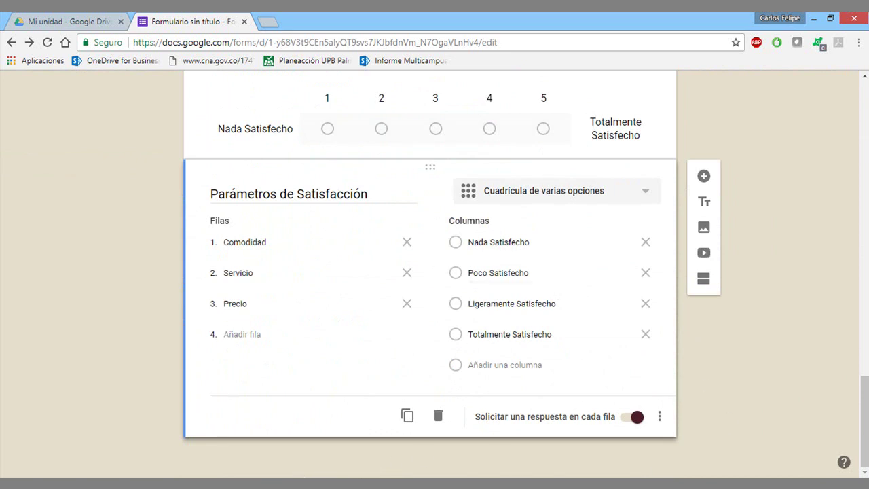
{"action": "left_click", "coordinate": [757, 483]}
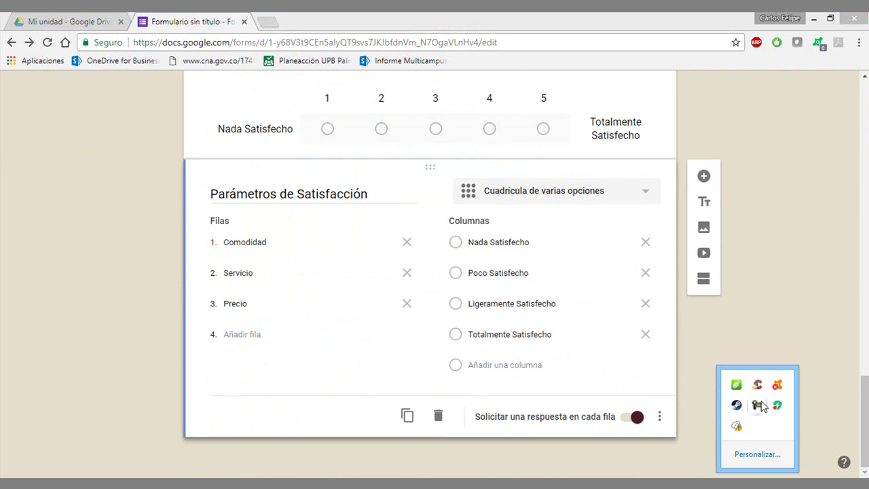